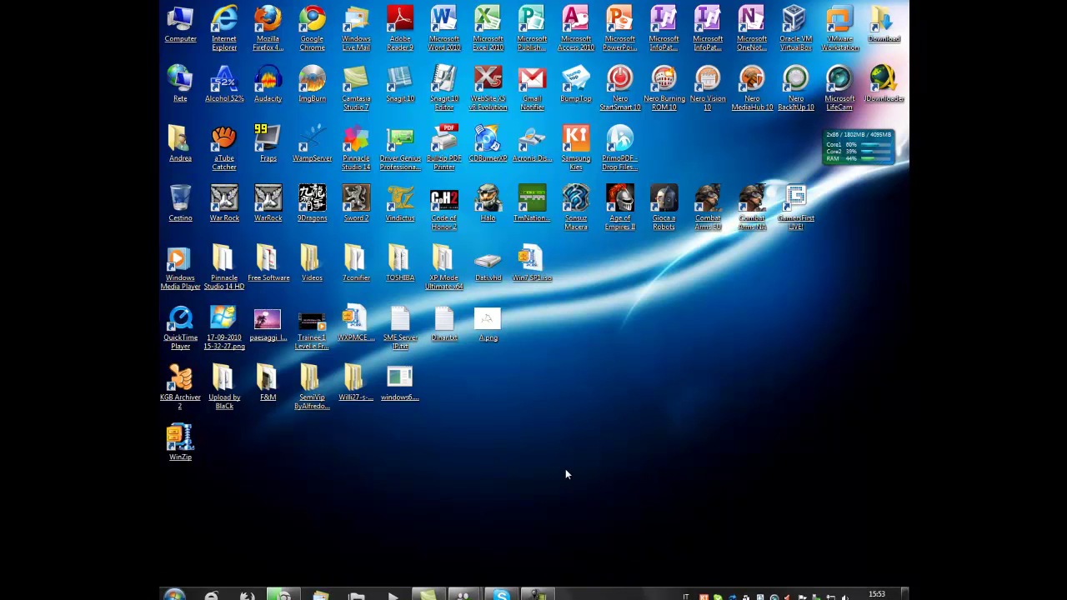
mouse_move(477, 592)
left_click(529, 508)
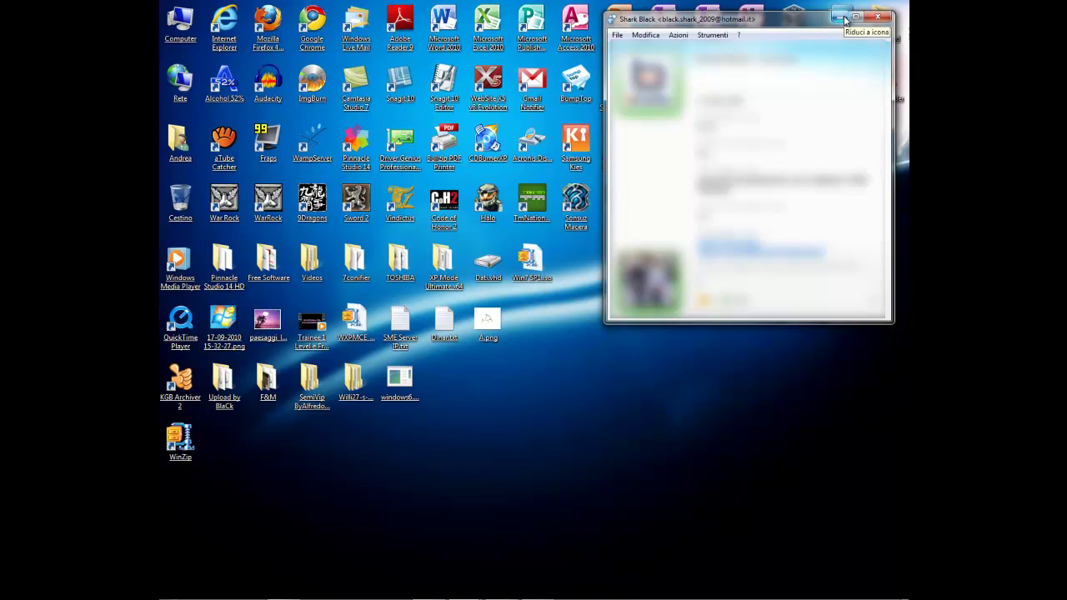
left_click(843, 19)
mouse_move(286, 590)
left_click(479, 474)
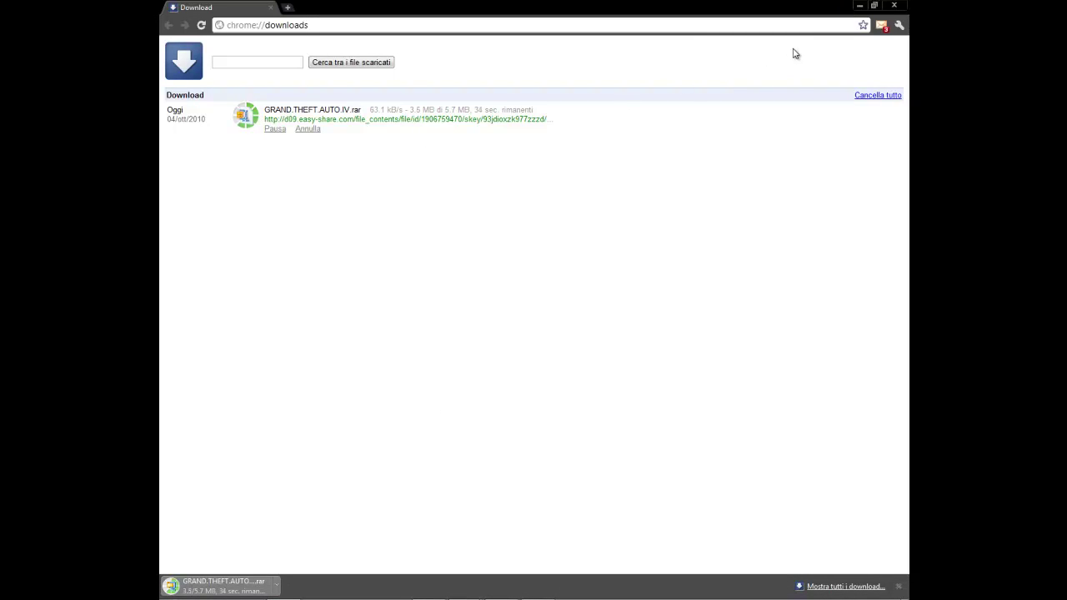
left_click(859, 6)
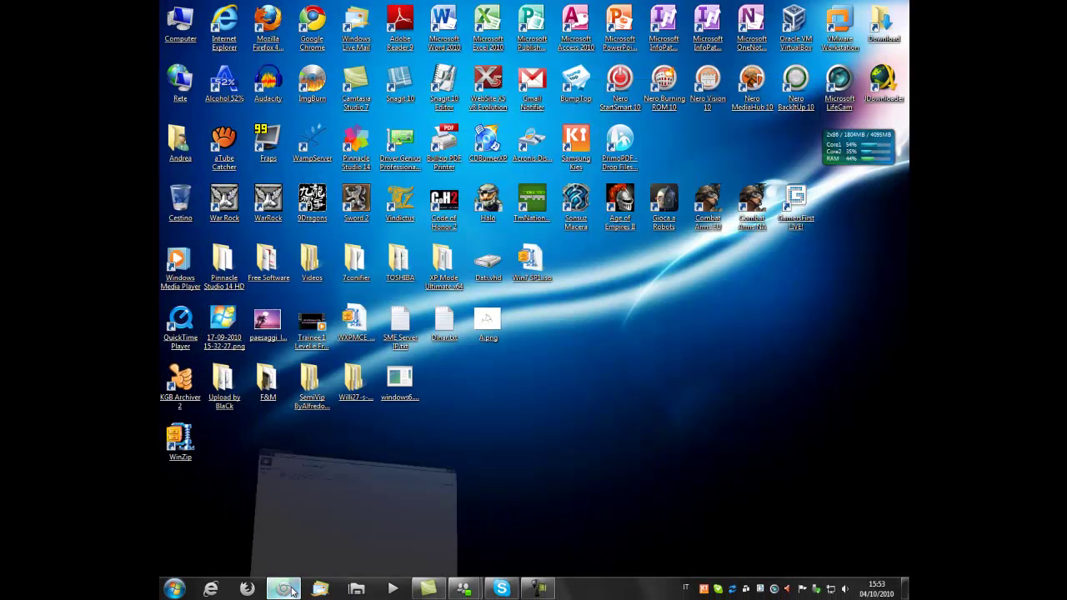
left_click(291, 590)
left_click(291, 590)
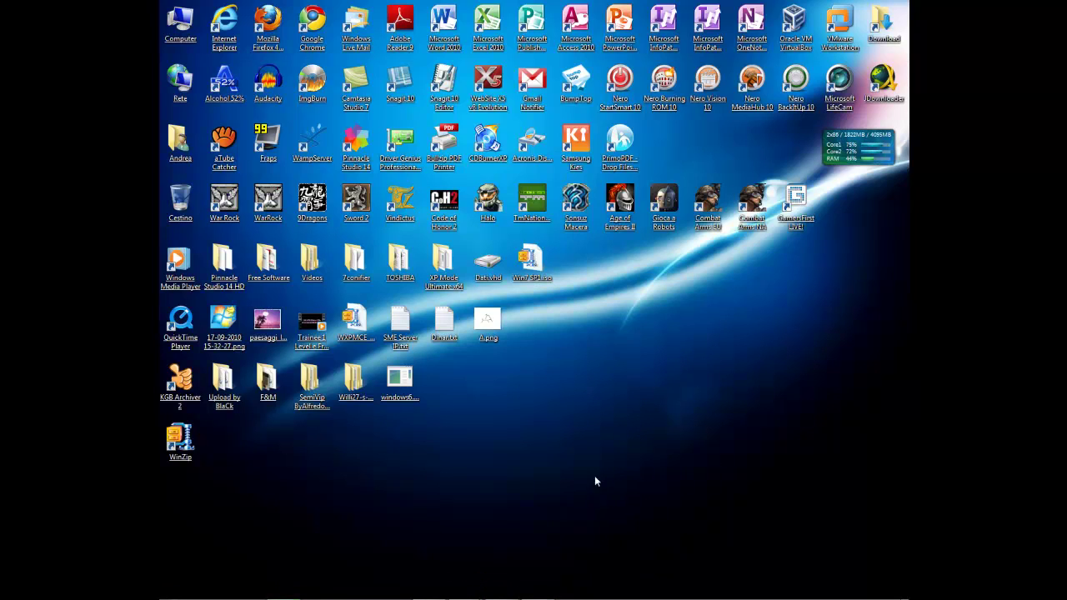
Launch KGB Archiver 2 from its desktop shortcut.
key("Up")
key("Up")
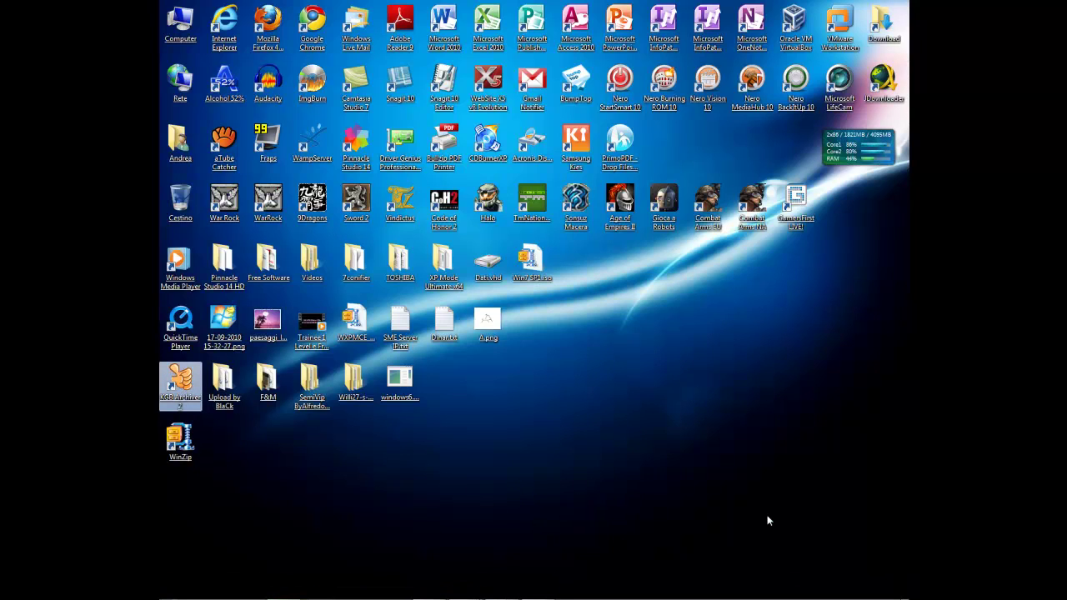
key("Return")
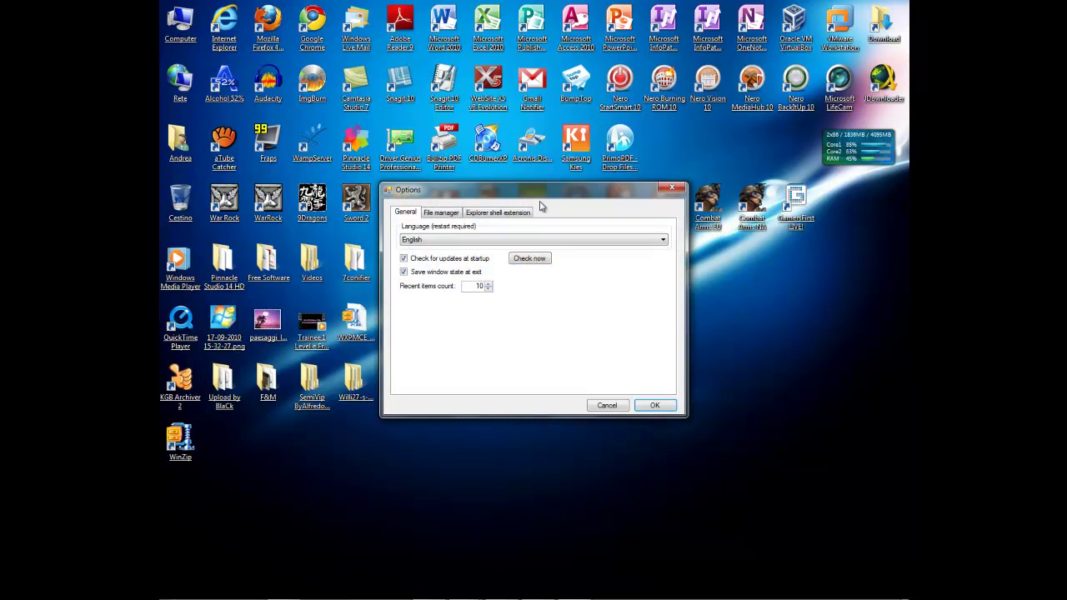
Keep English as the program language and check for updates from the startup options.
left_click(445, 241)
left_click(474, 259)
left_click(529, 259)
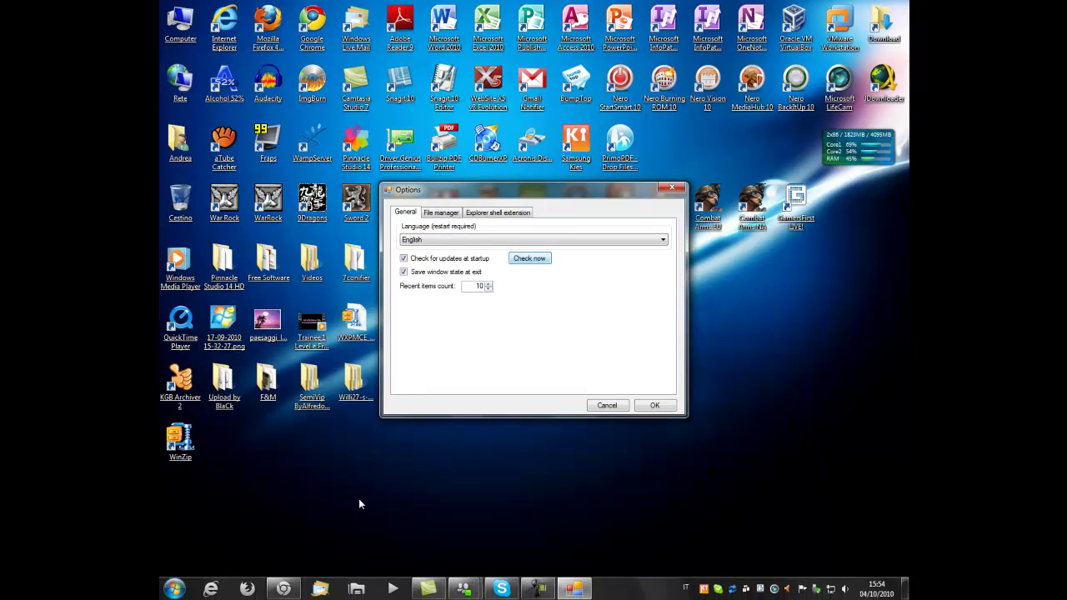
left_click(566, 351)
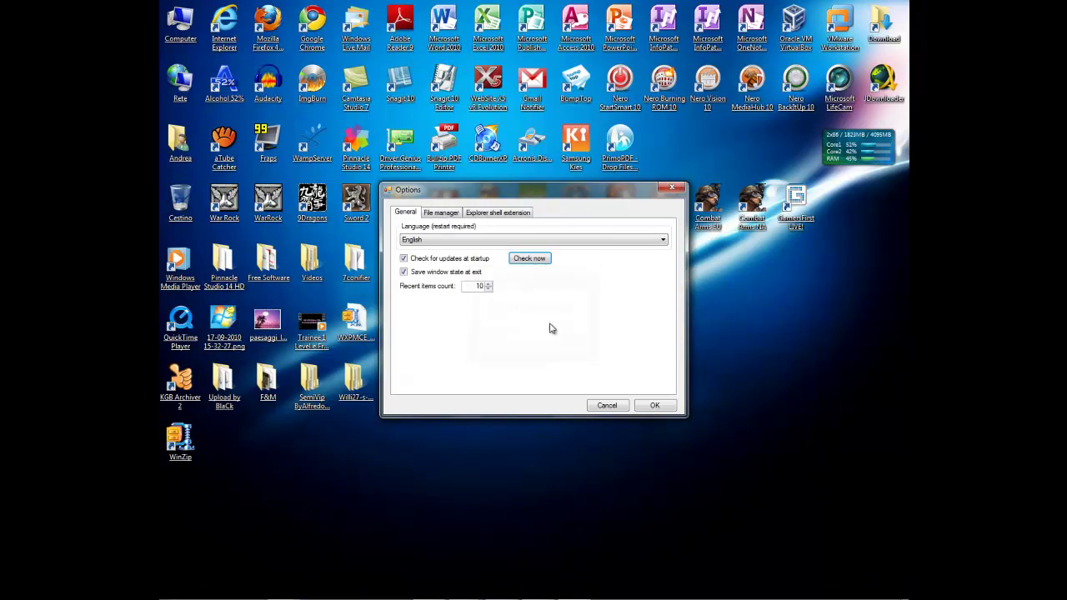
Associate KGB Archiver with *.kgb files in the Explorer shell extension options, and maximize the main program window.
left_click(441, 214)
left_click(488, 214)
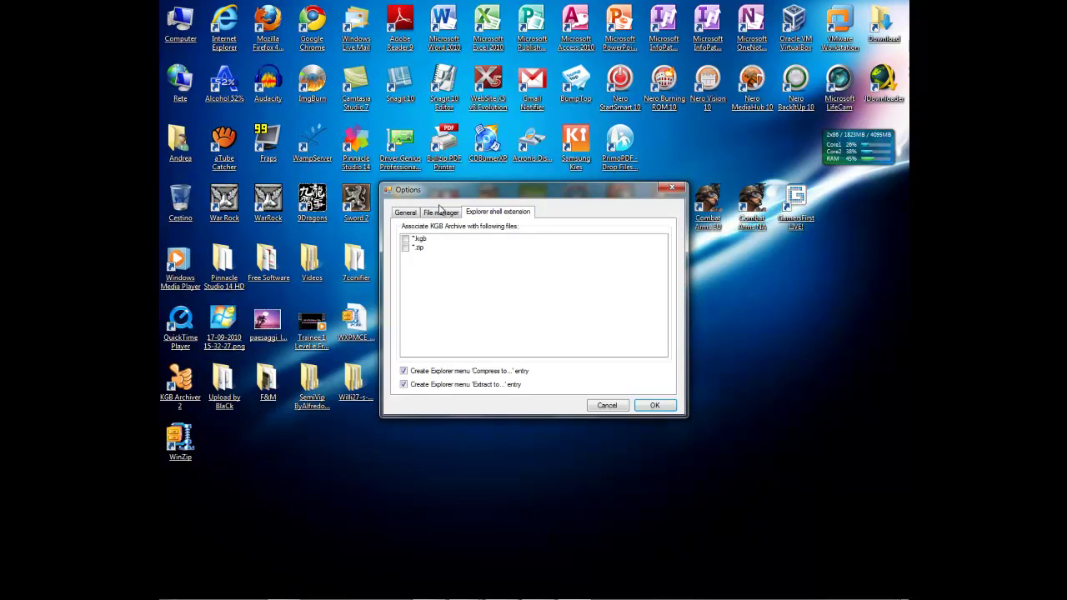
left_click(406, 240)
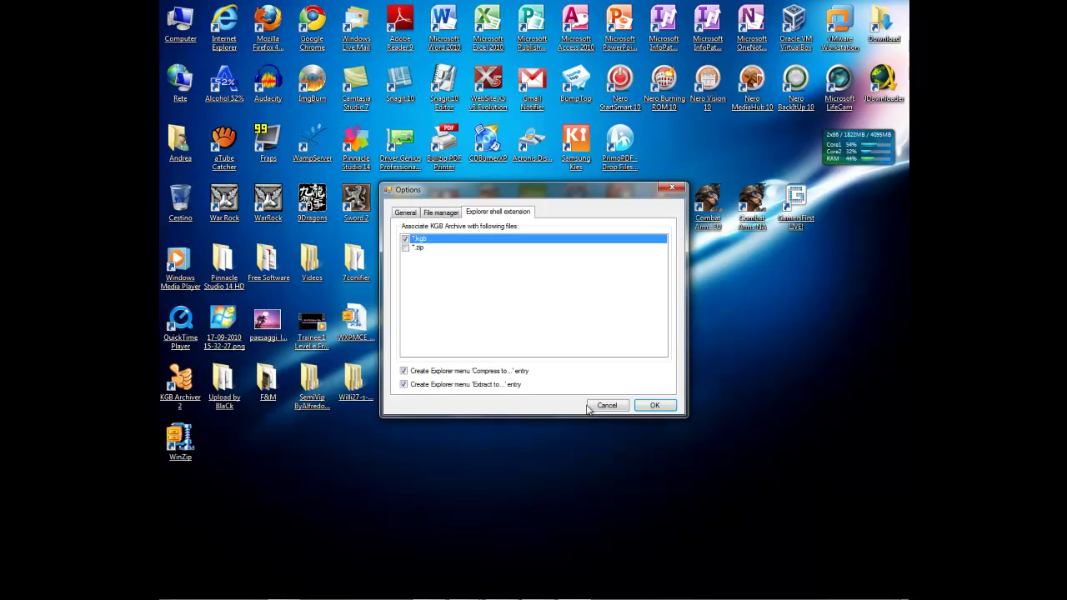
left_click(656, 406)
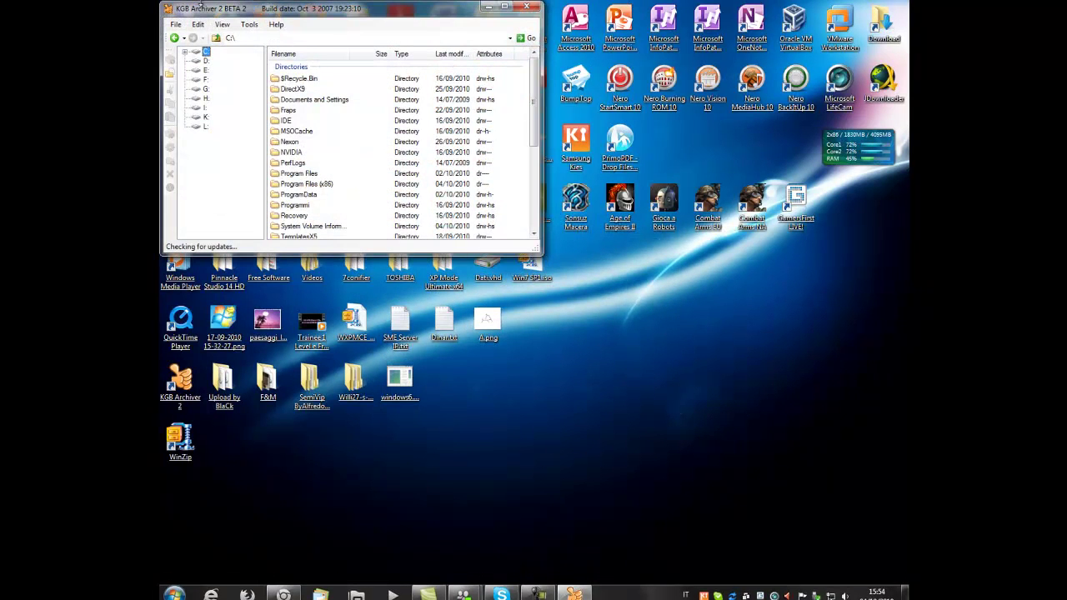
double_click(232, 15)
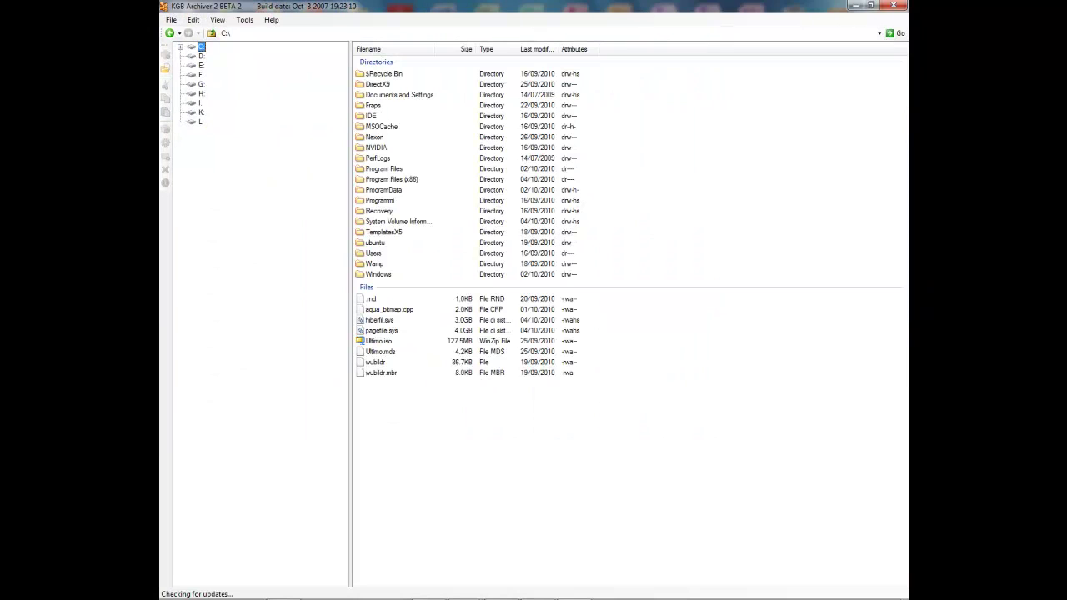
Examine the top 10 donations and the licence text in the program's About information, and close it.
left_click(171, 19)
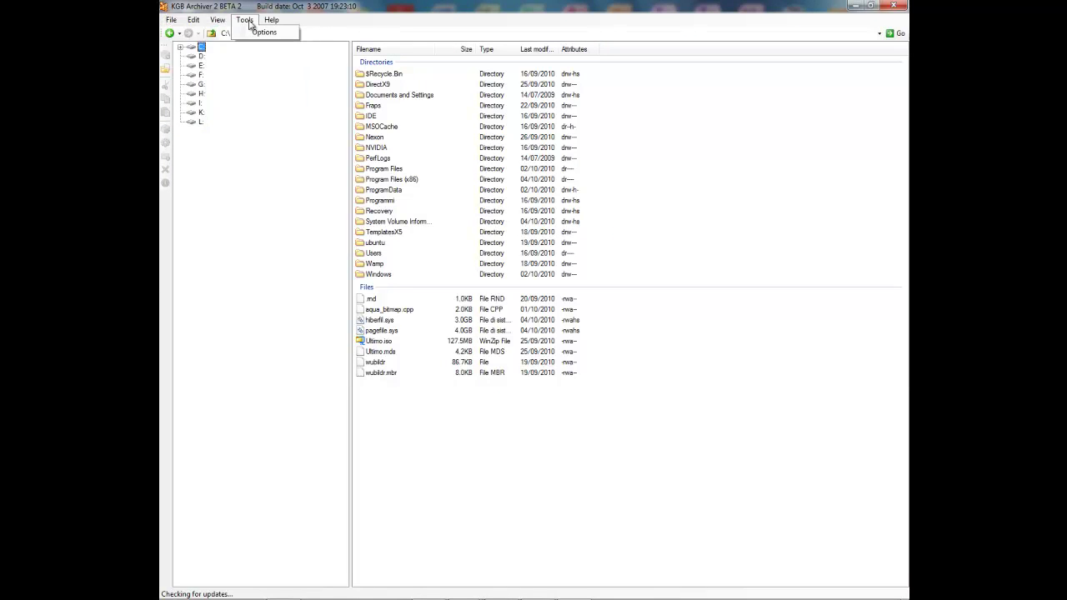
left_click(290, 58)
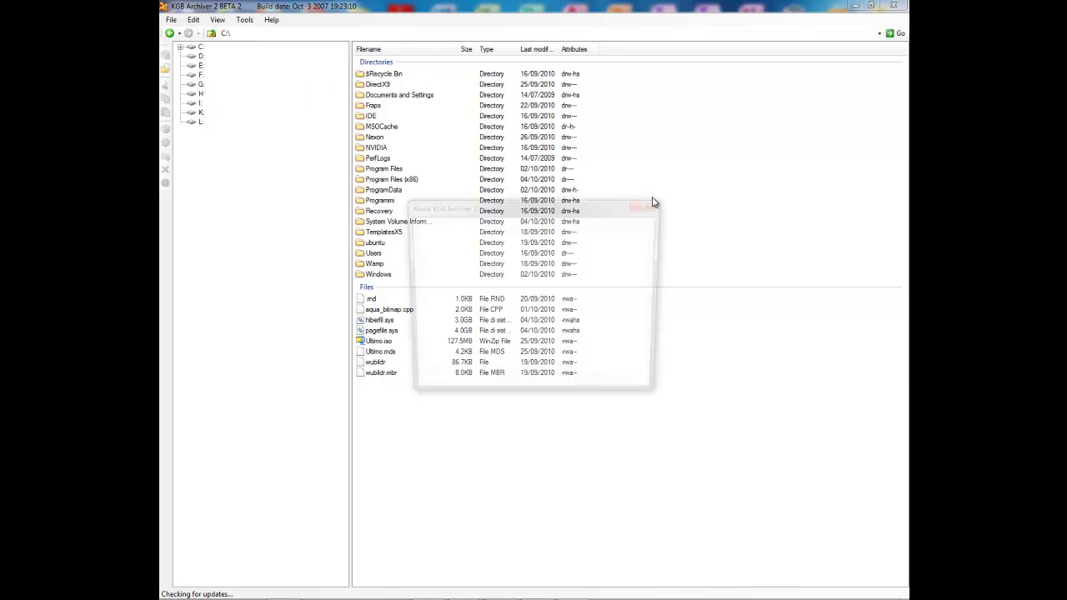
left_click(487, 238)
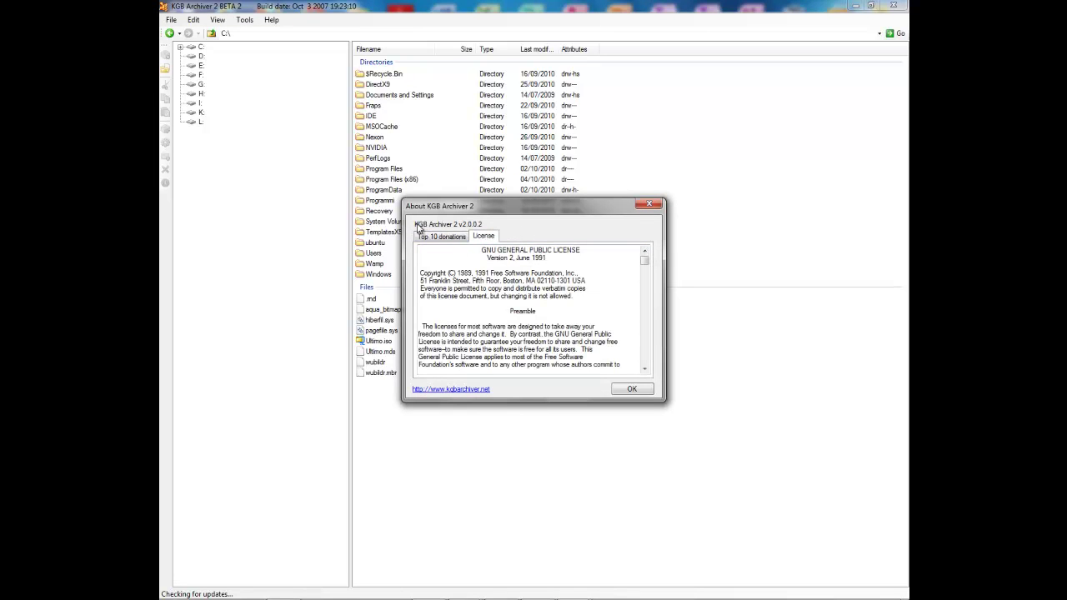
left_click(454, 234)
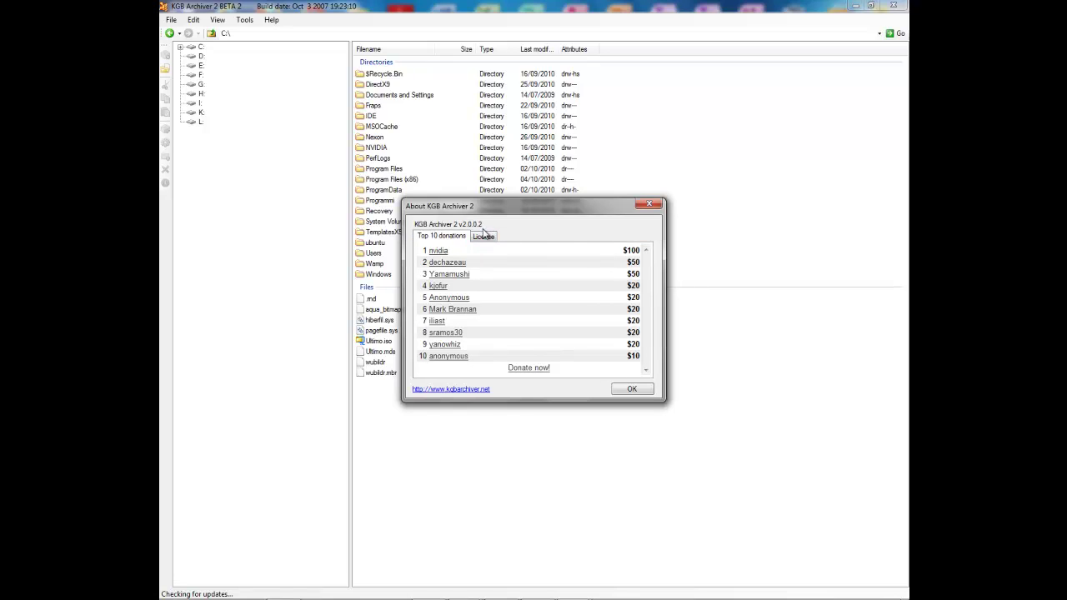
left_click(484, 234)
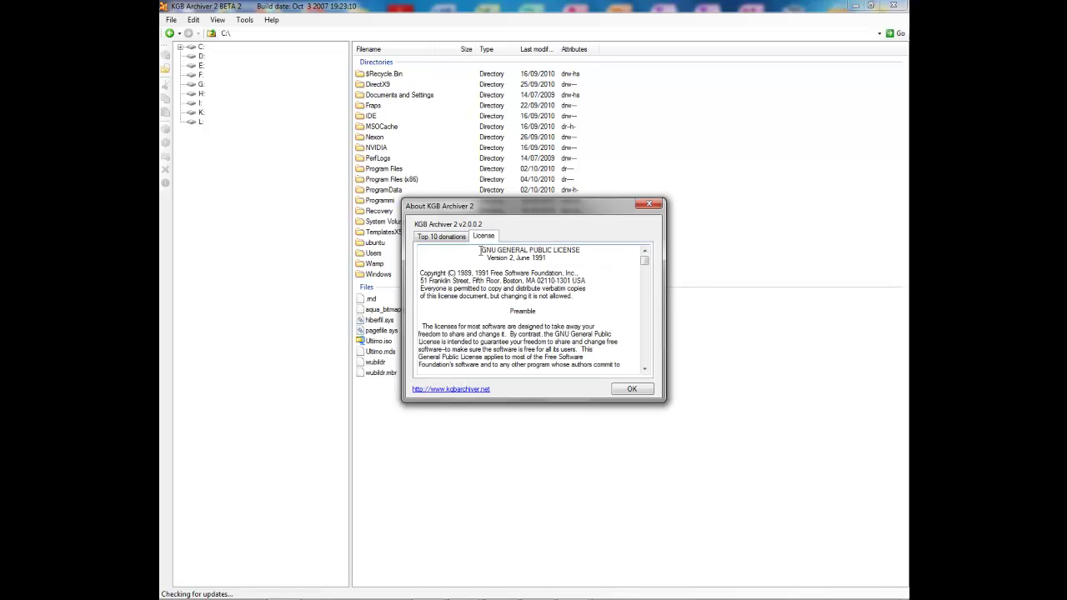
left_click_drag(480, 250, 631, 332)
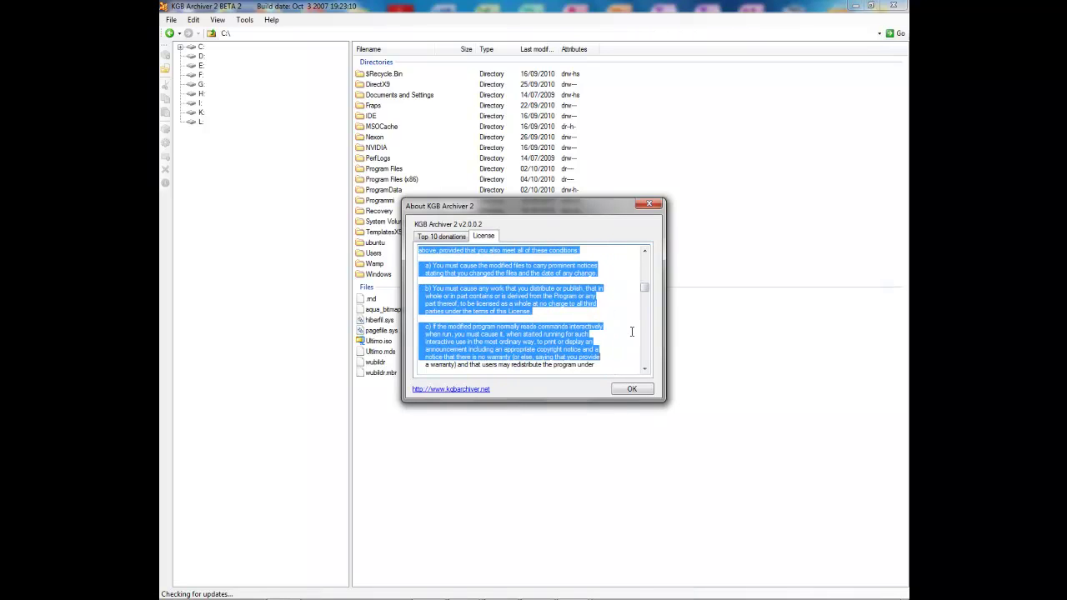
left_click_drag(644, 287, 644, 353)
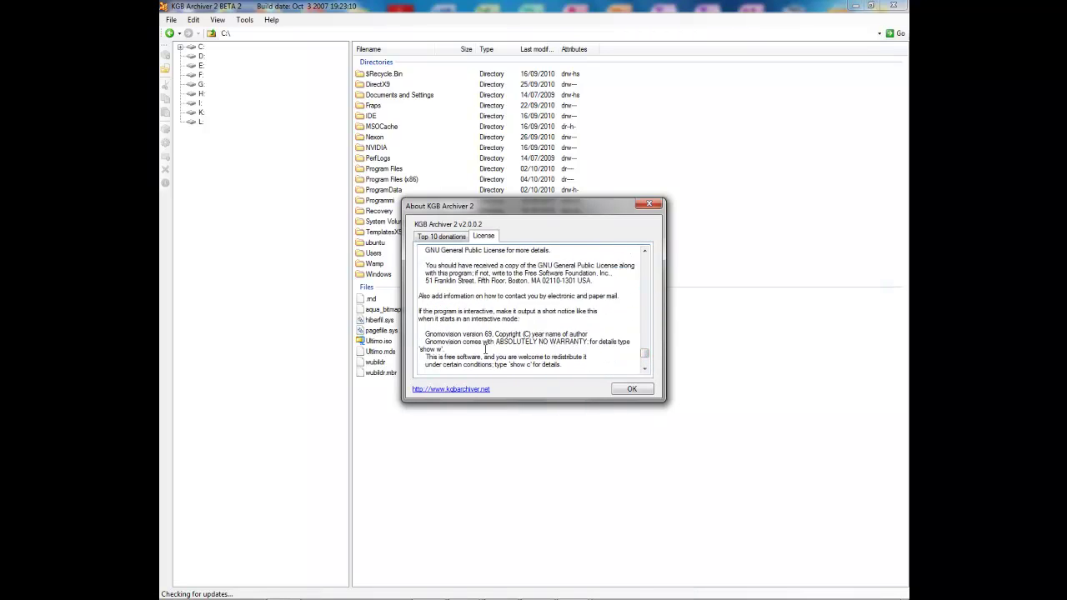
scroll(485, 349, "up", 20)
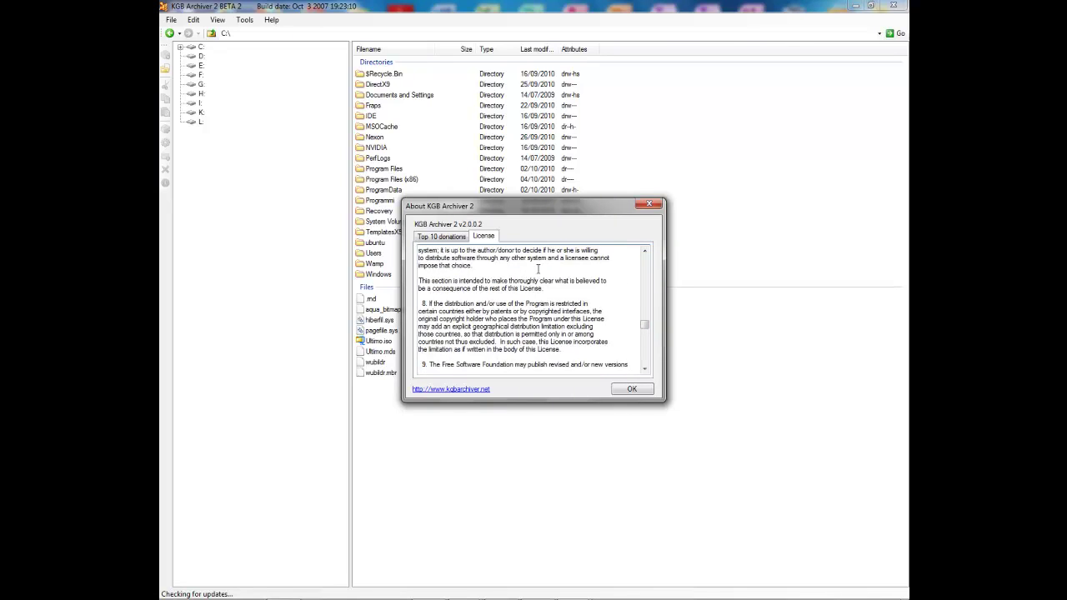
scroll(538, 268, "up", 12)
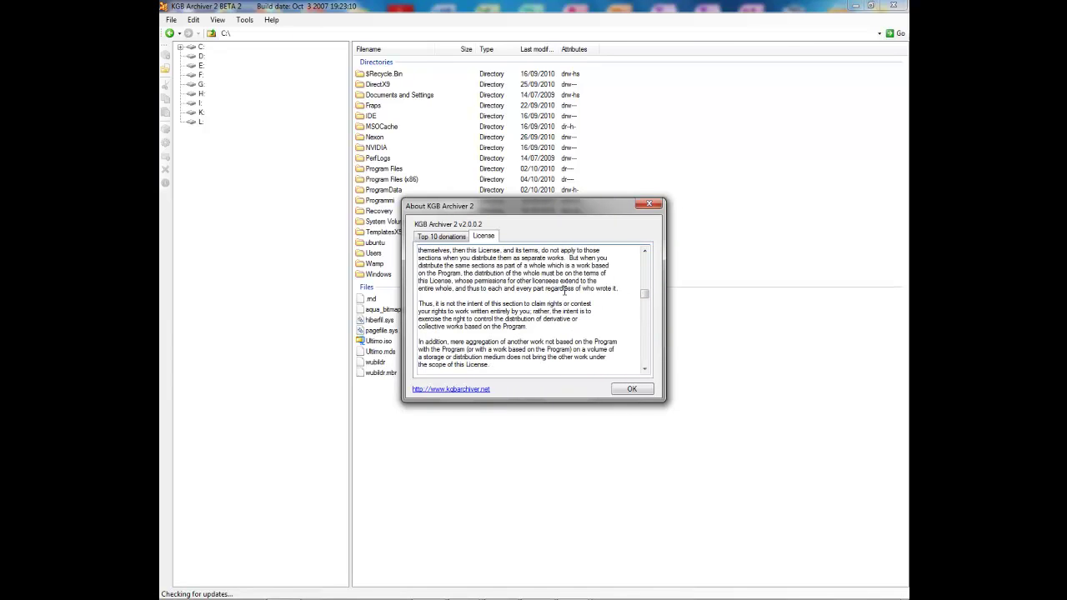
left_click(631, 390)
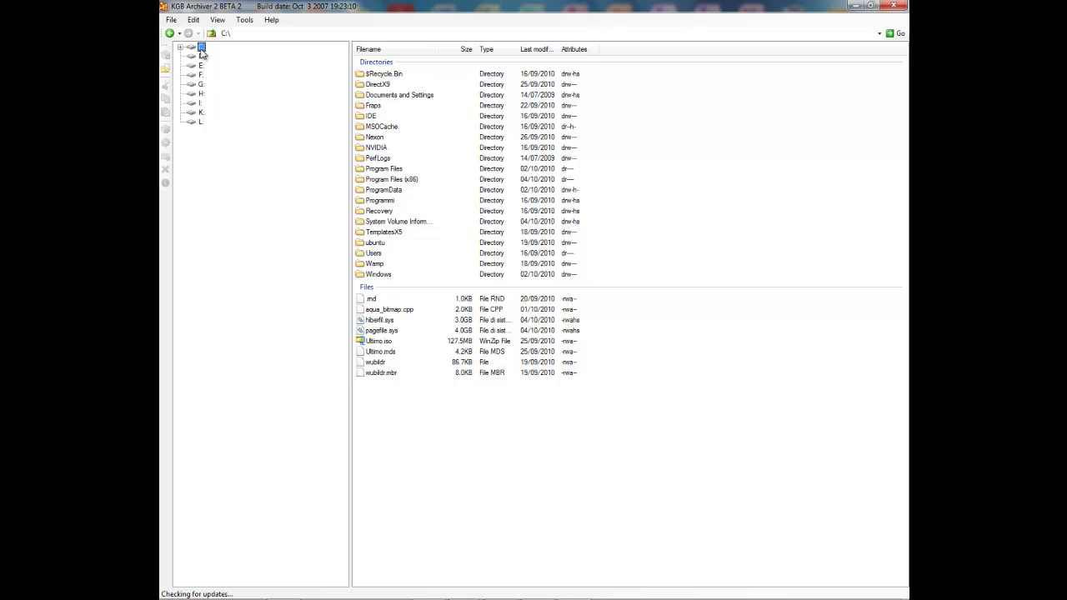
Start compressing Ultimo.iso into a new archive, choose the Desktop as its destination folder, and dismiss the chat notifications.
right_click(387, 341)
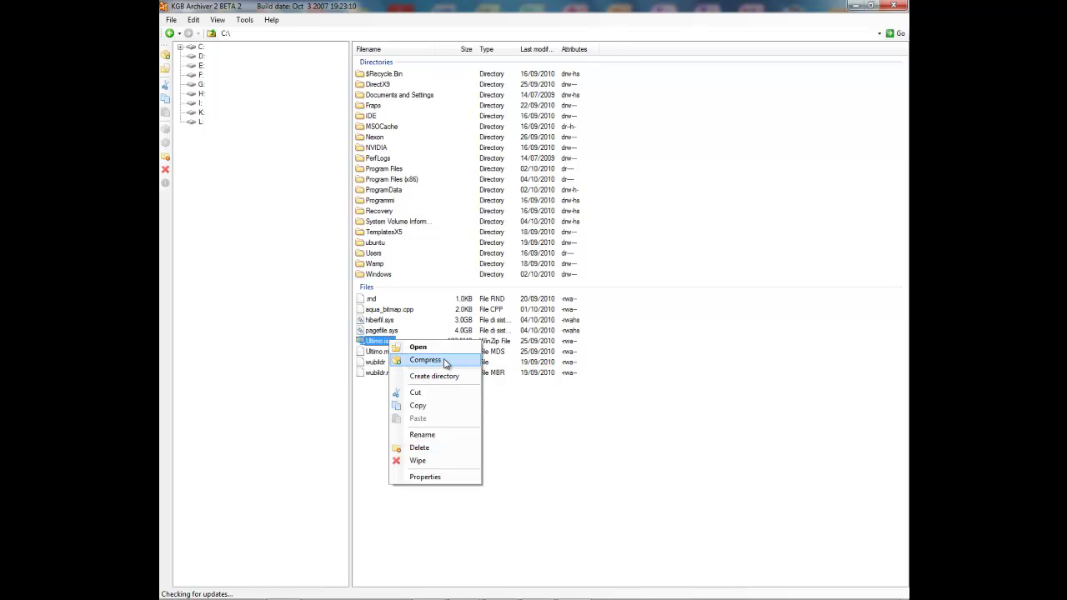
left_click(447, 361)
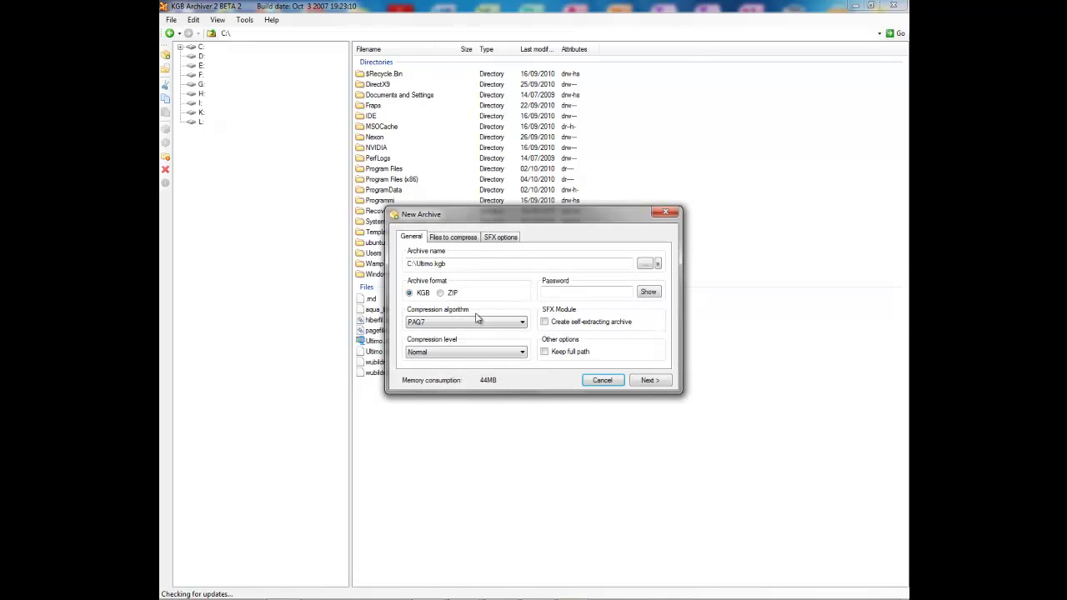
left_click(645, 264)
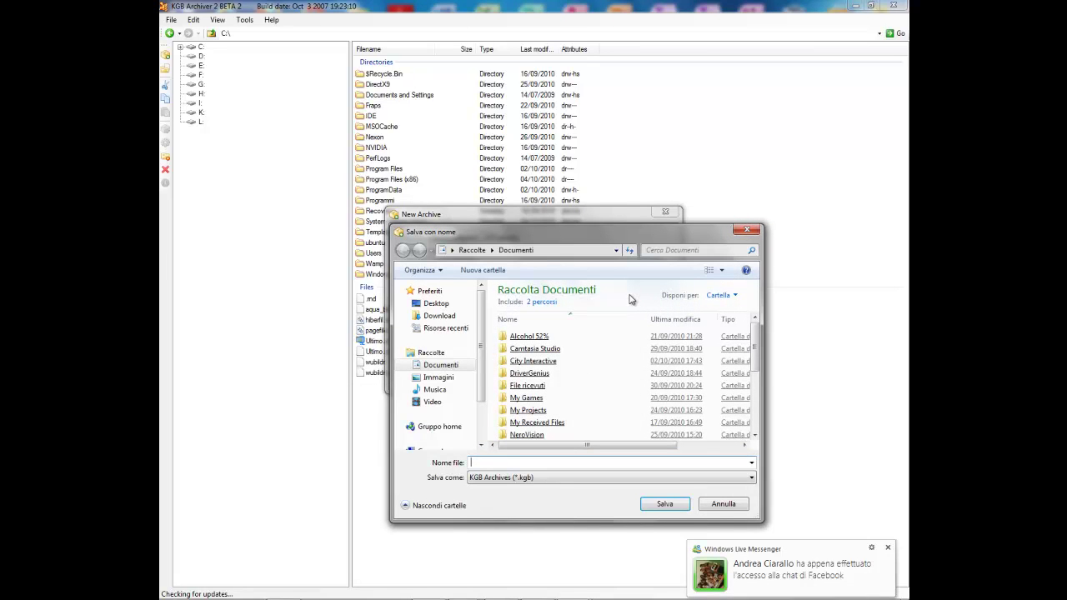
left_click(436, 303)
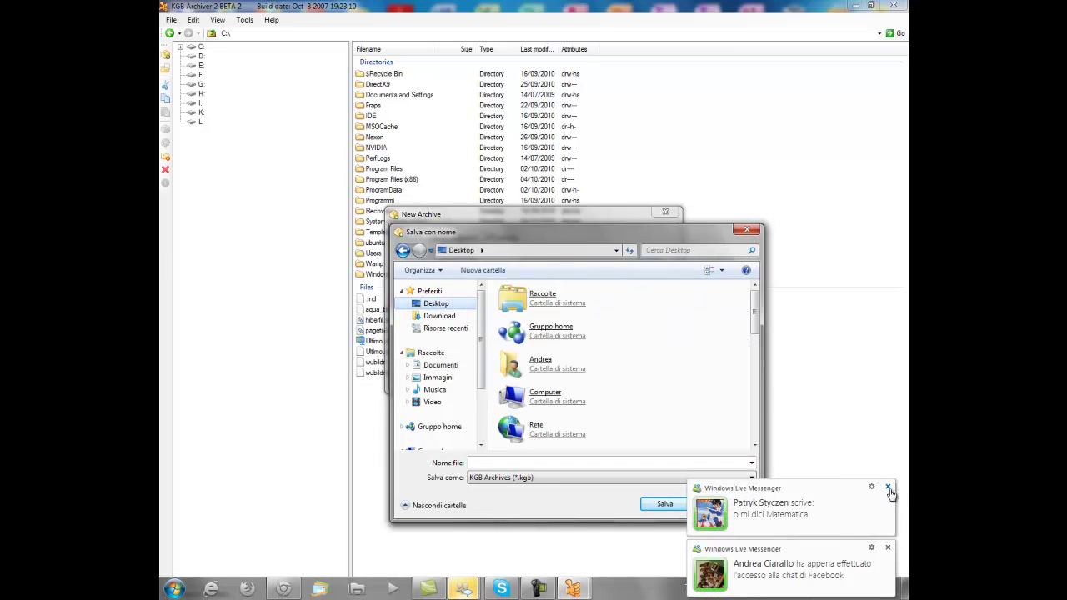
left_click(889, 488)
left_click(888, 548)
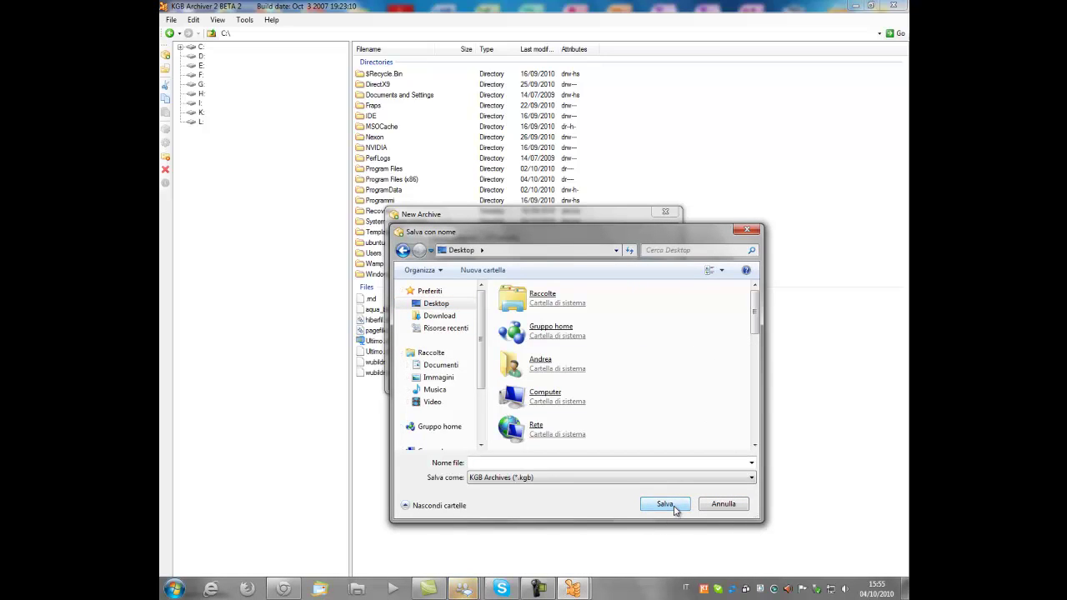
Name the new KGB archive Ultimo and confirm its save location on the Desktop.
left_click(607, 393)
left_click(508, 461)
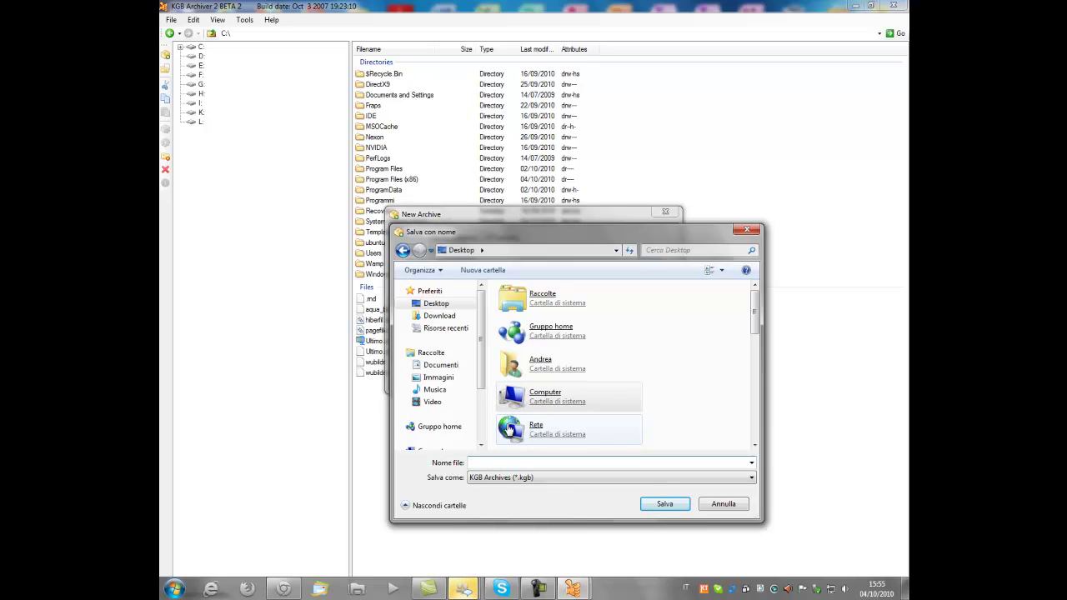
type("U")
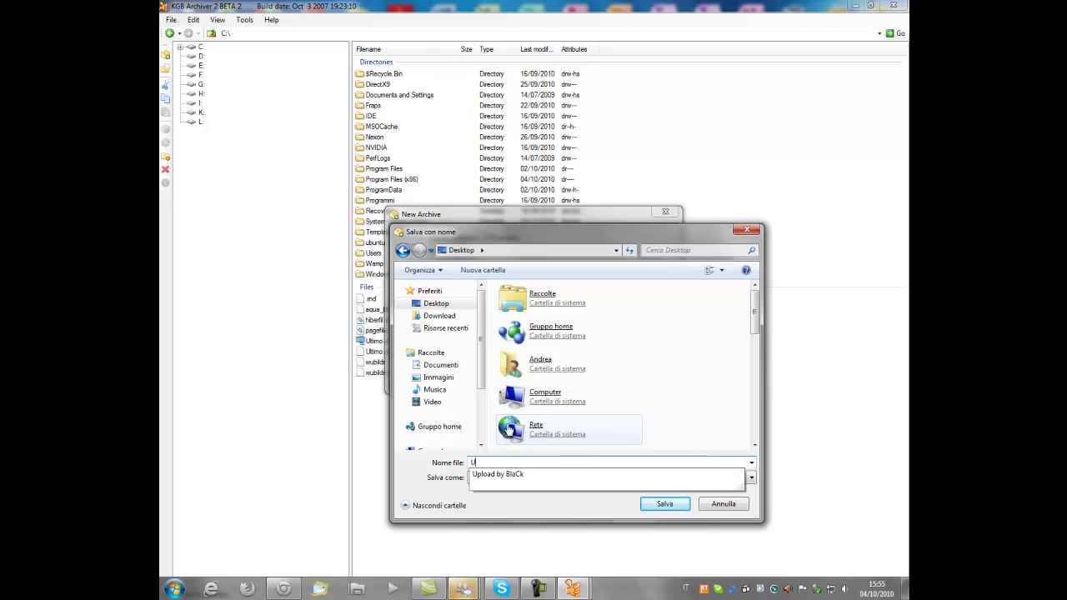
type("0timo")
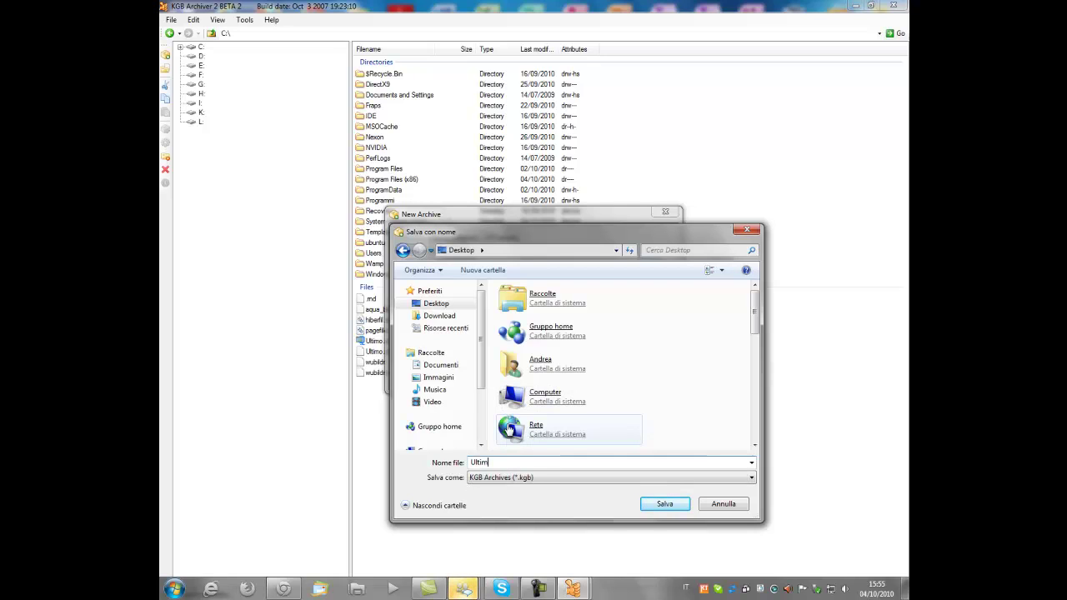
left_click(679, 508)
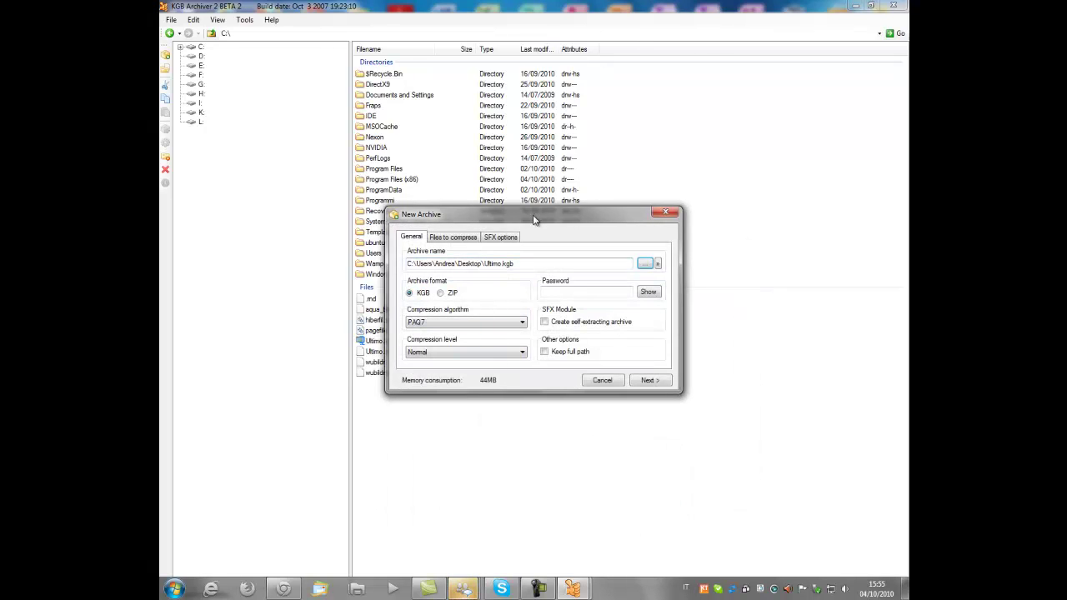
Set the new archive's compression algorithm to PAQ7 and its compression level to Maximum.
left_click_drag(535, 219, 671, 106)
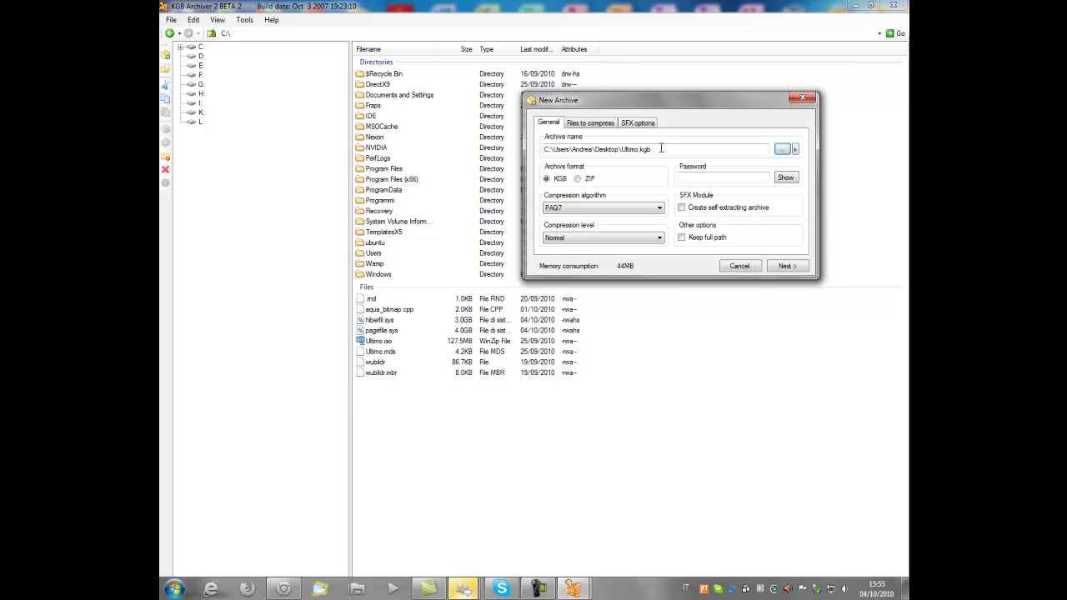
left_click(570, 208)
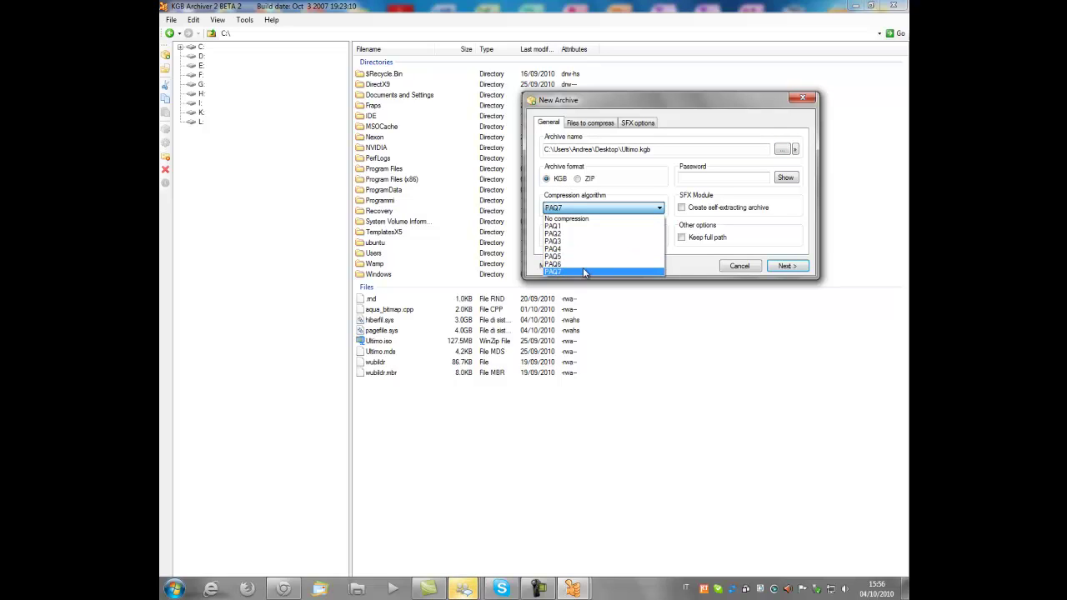
left_click(584, 273)
left_click(569, 240)
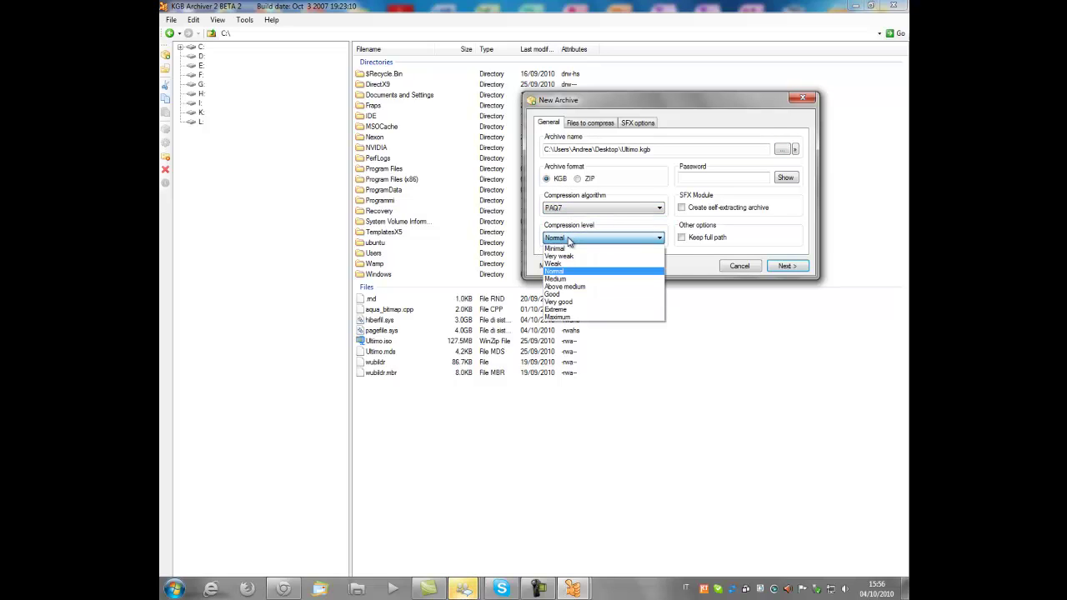
left_click(574, 318)
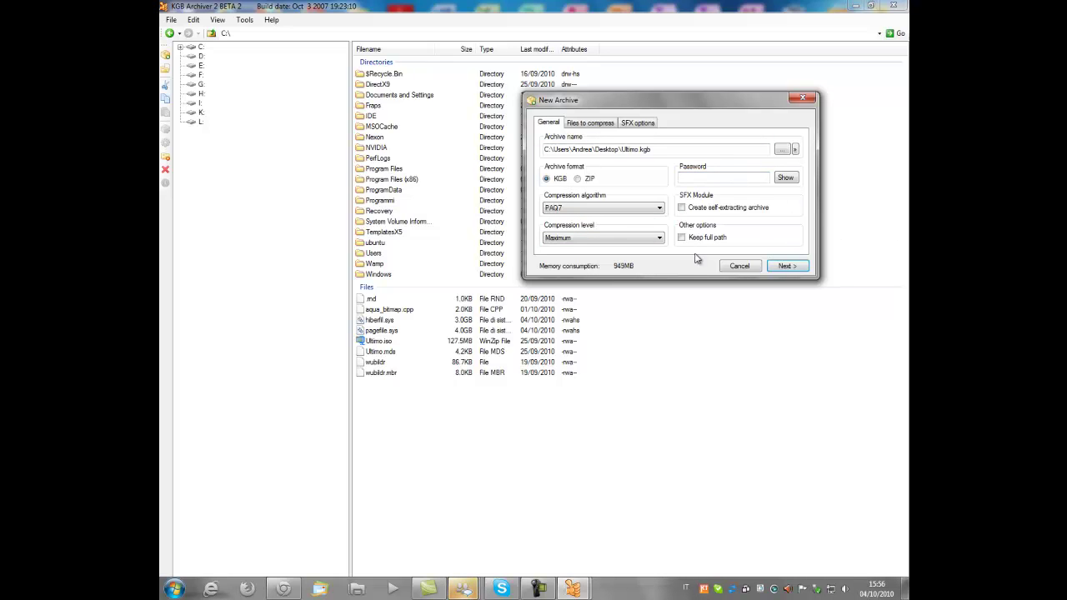
Start compressing Ultimo.iso with the chosen archive settings and change the priority of the compression process.
left_click(788, 266)
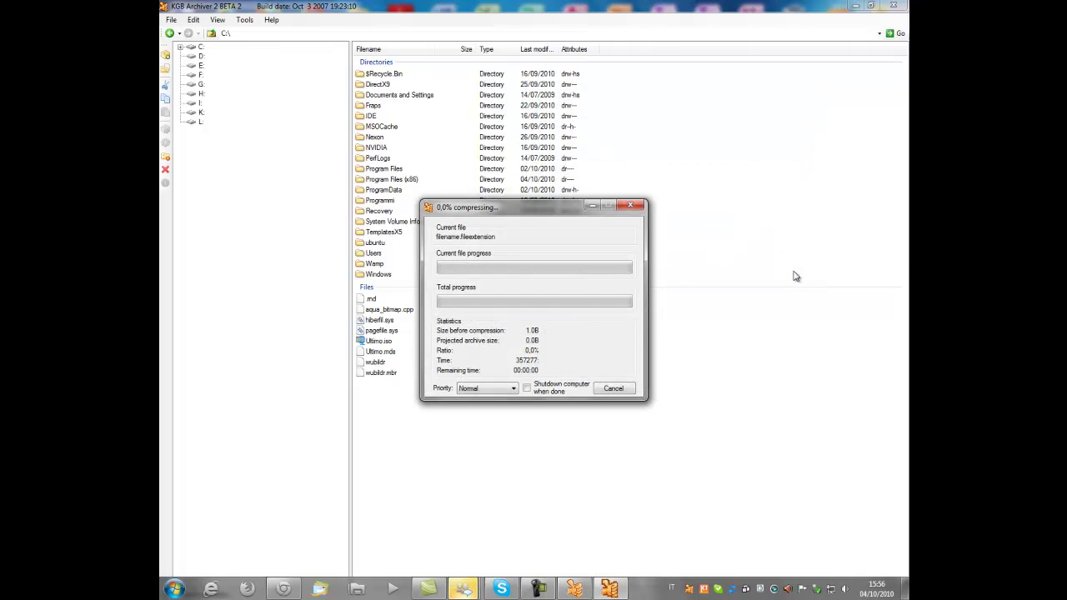
left_click(510, 389)
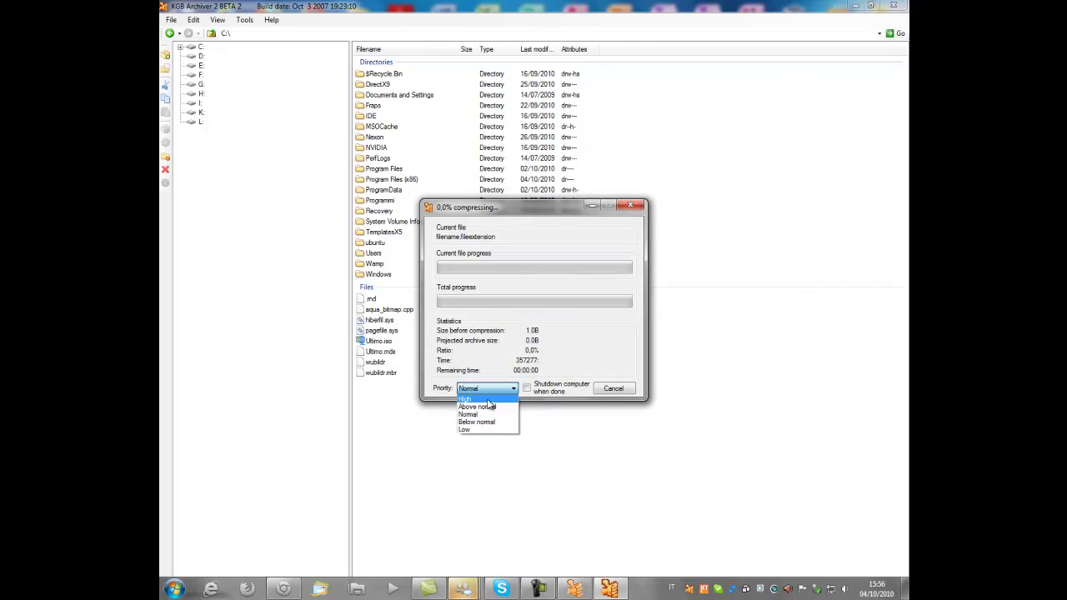
left_click(484, 425)
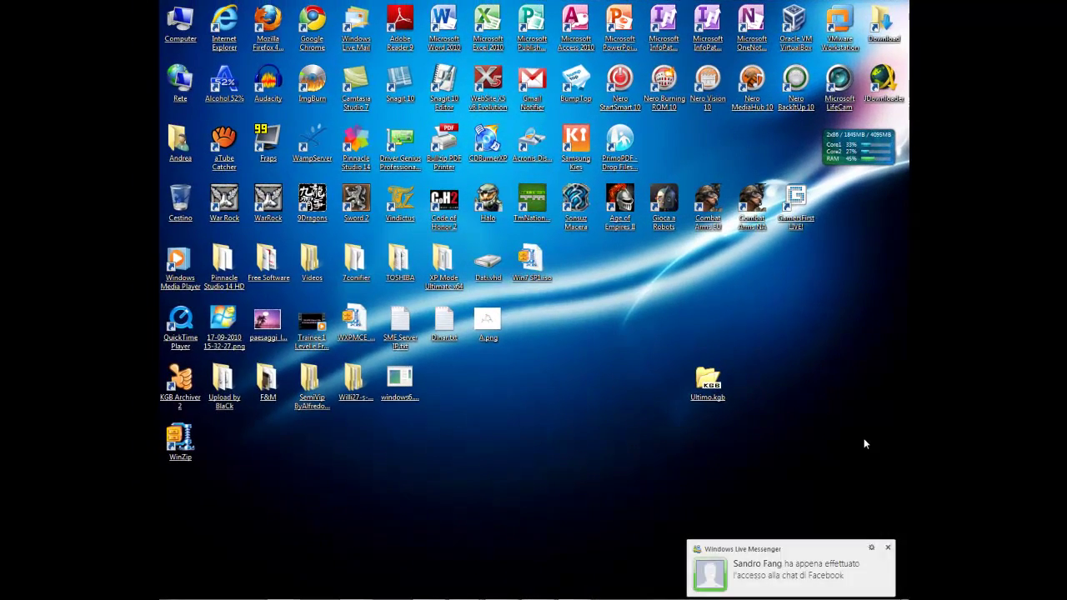
Dismiss the chat notification, check the KGB Archiver window and minimise it to return to the desktop.
left_click(888, 546)
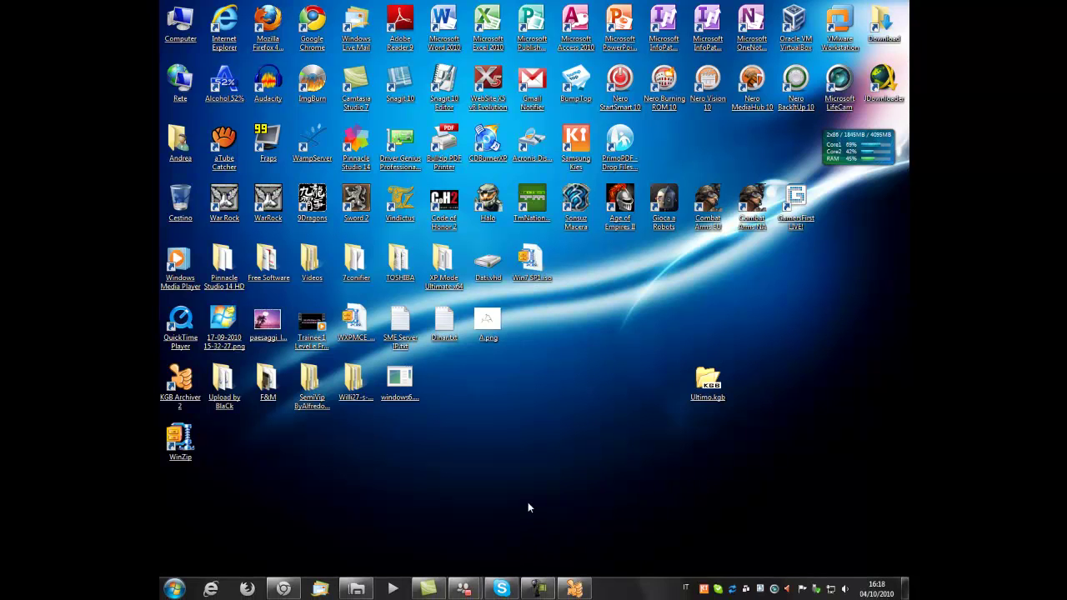
left_click(573, 589)
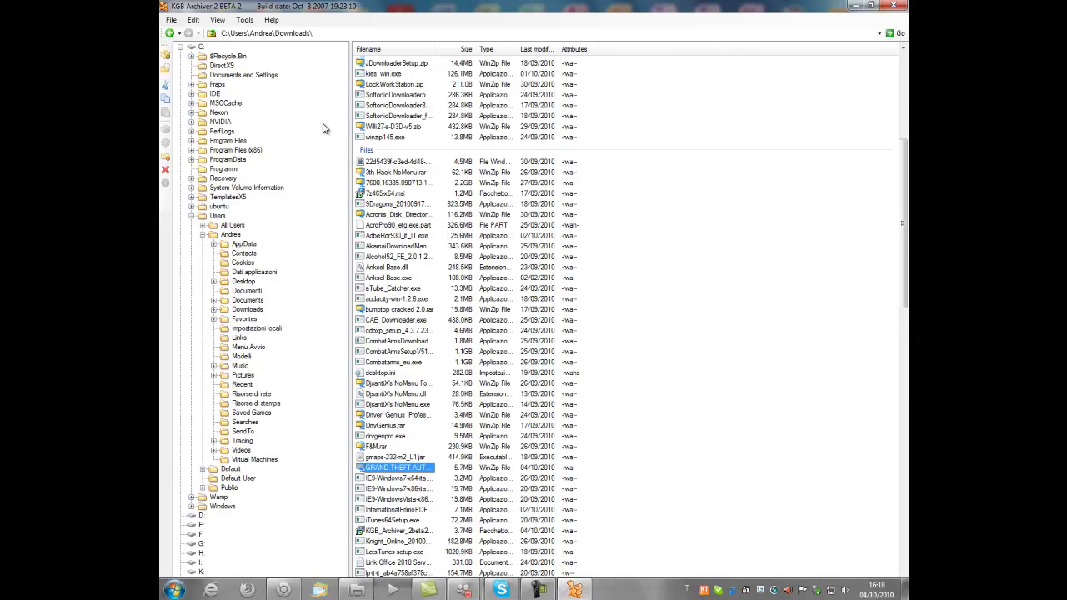
left_click(852, 7)
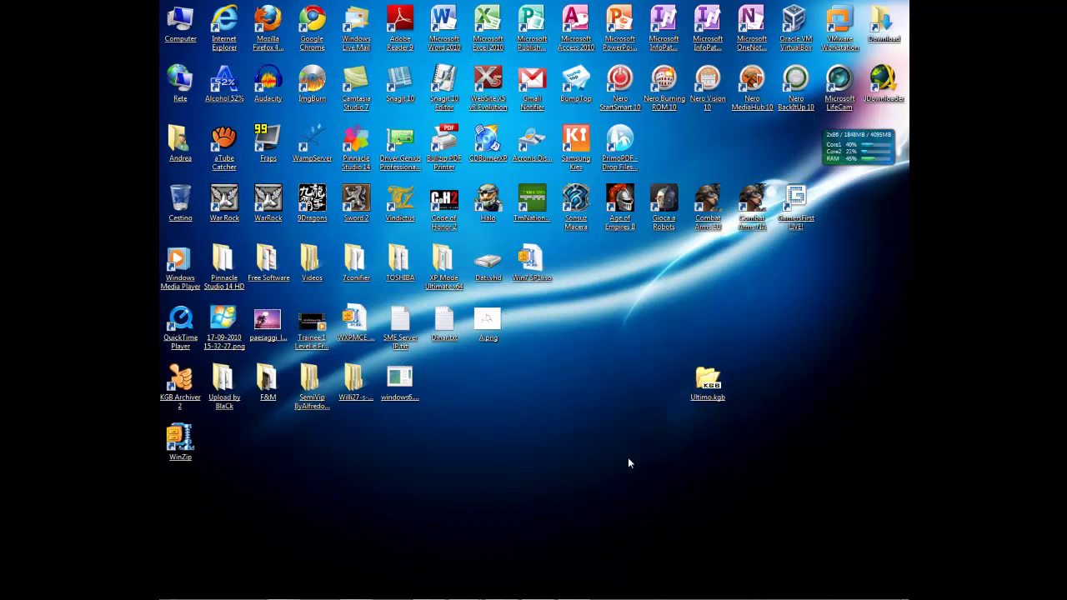
Move Ultimo.iso from drive C: onto the desktop beside Ultimo.kgb and close the Explorer window.
double_click(180, 18)
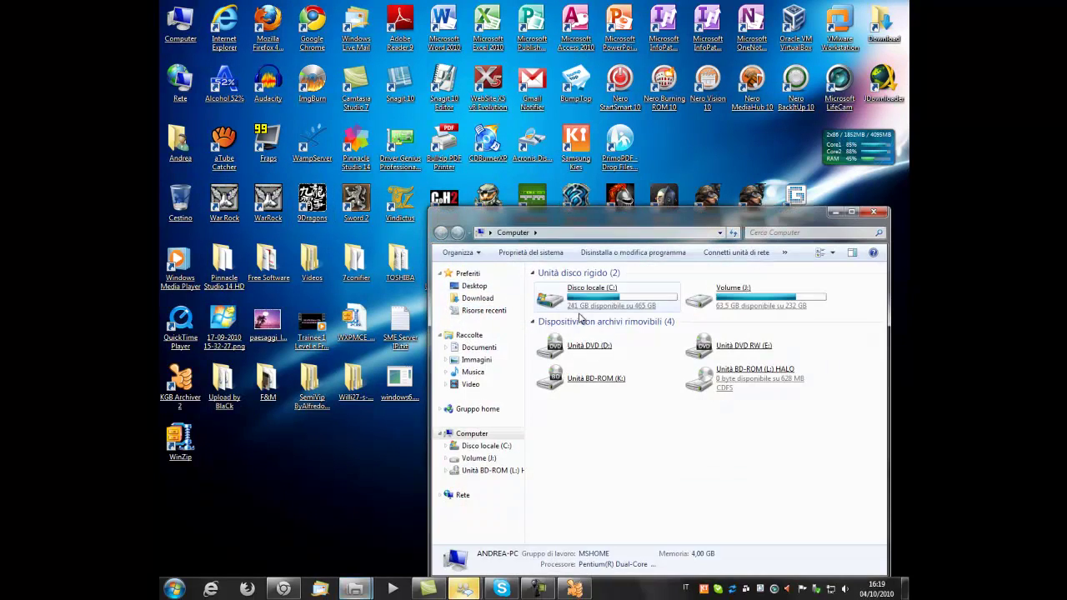
left_click_drag(601, 223, 339, 22)
left_click_drag(304, 271, 753, 391)
left_click(613, 11)
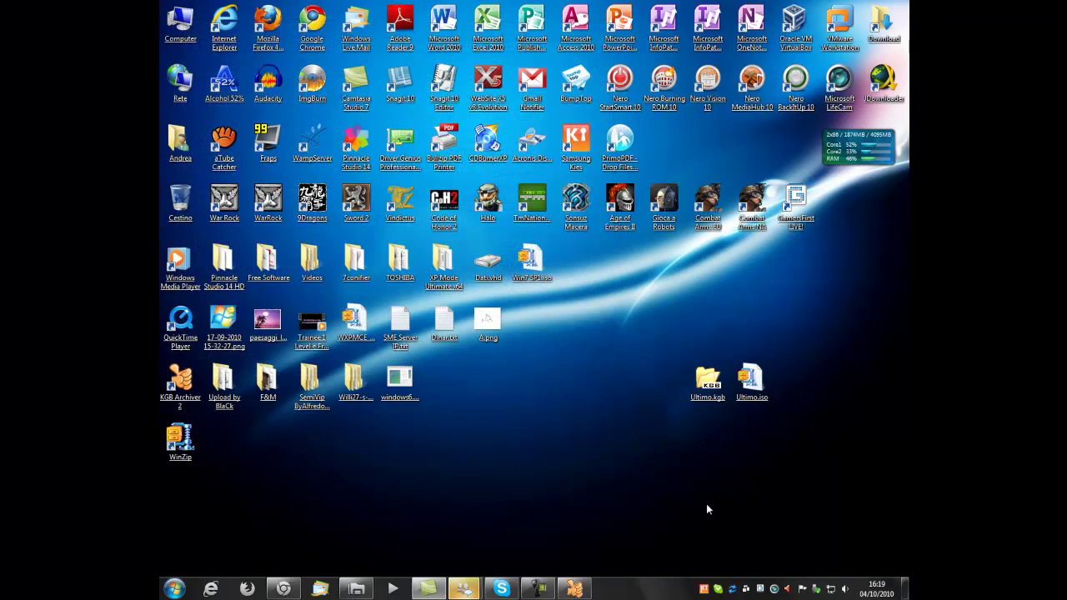
Open Ultimo.iso from the desktop, and shift it together with Ultimo.kgb to the next row down.
right_click(742, 392)
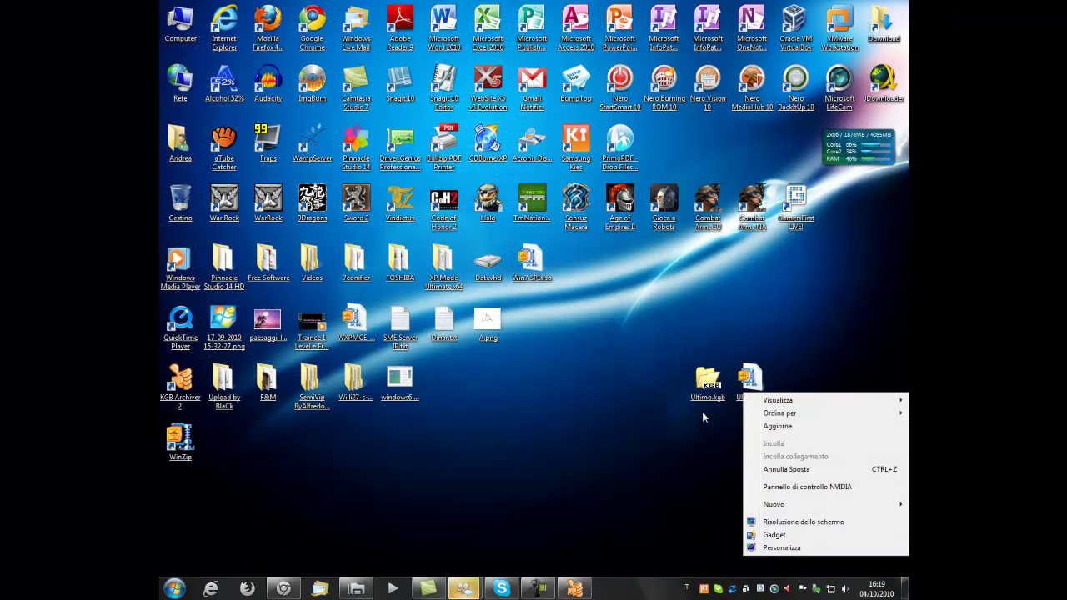
left_click(702, 412)
double_click(751, 379)
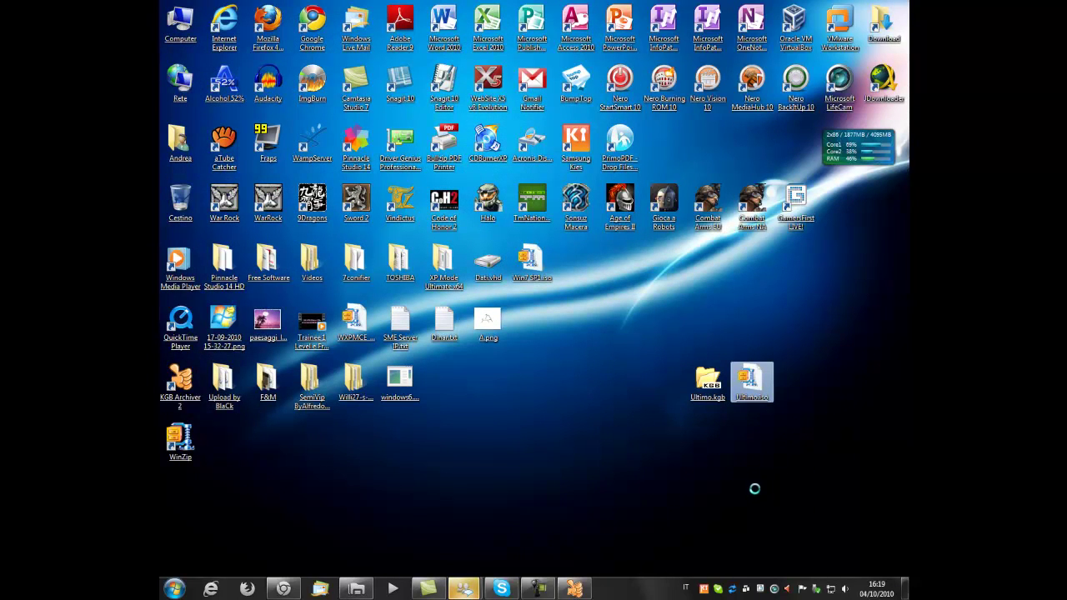
left_click_drag(792, 441, 708, 442)
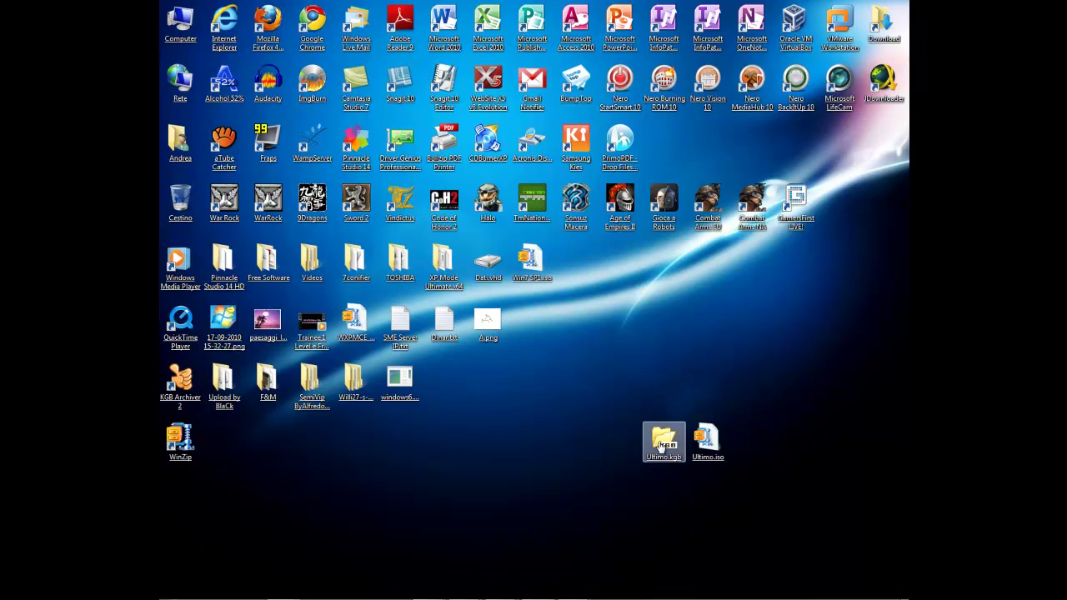
Check the file size of Ultimo.kgb in its properties and close them.
right_click(659, 441)
left_click(692, 431)
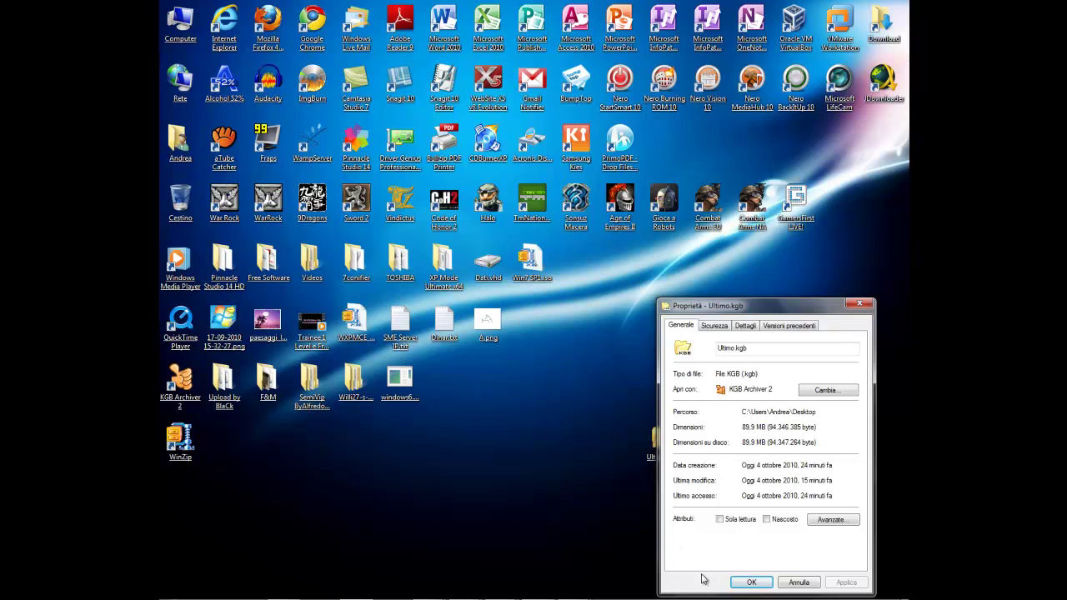
left_click(860, 306)
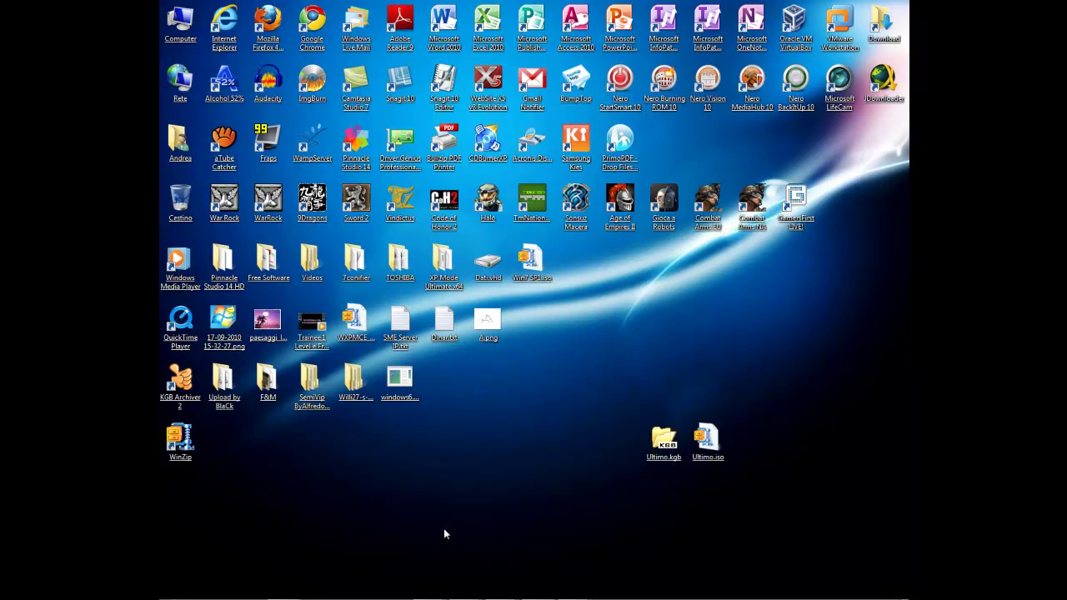
Open the Download folder inside the personal user folder, and minimise the screen recorder window.
mouse_move(374, 568)
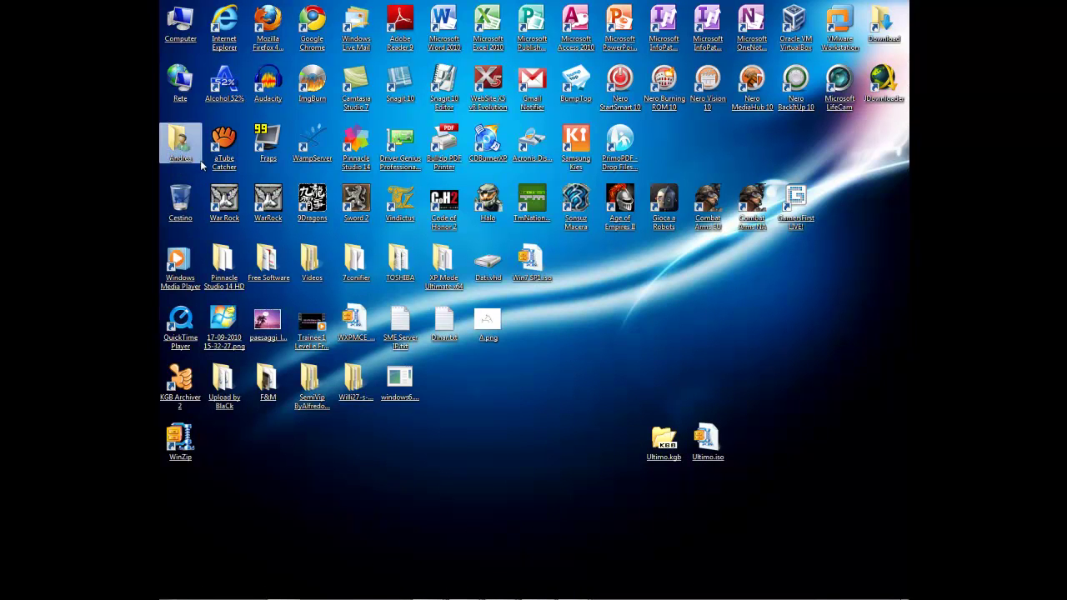
double_click(180, 140)
mouse_move(579, 589)
mouse_move(547, 591)
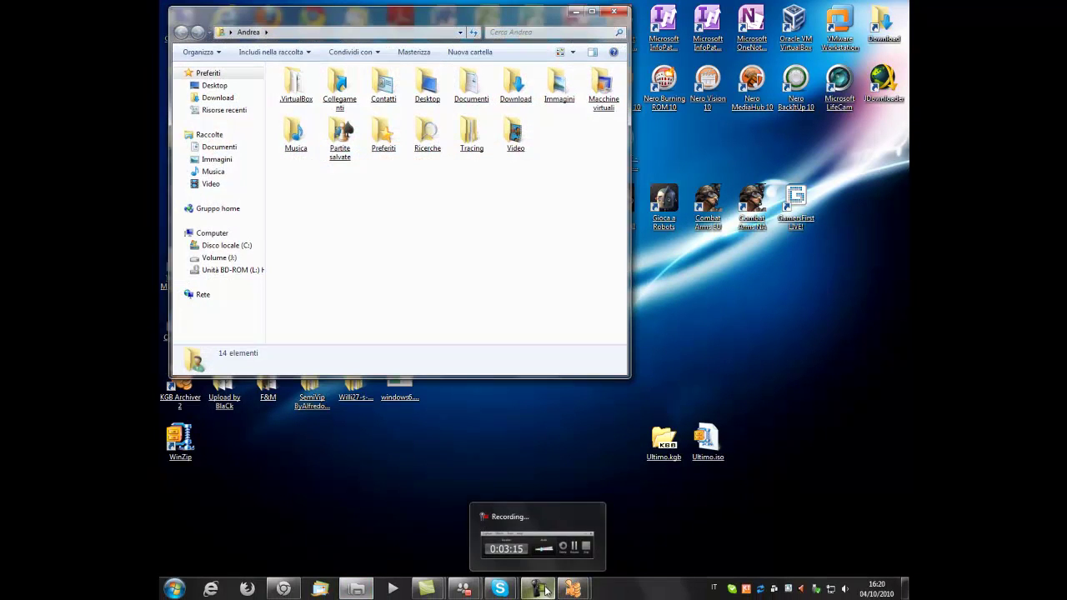
left_click(538, 542)
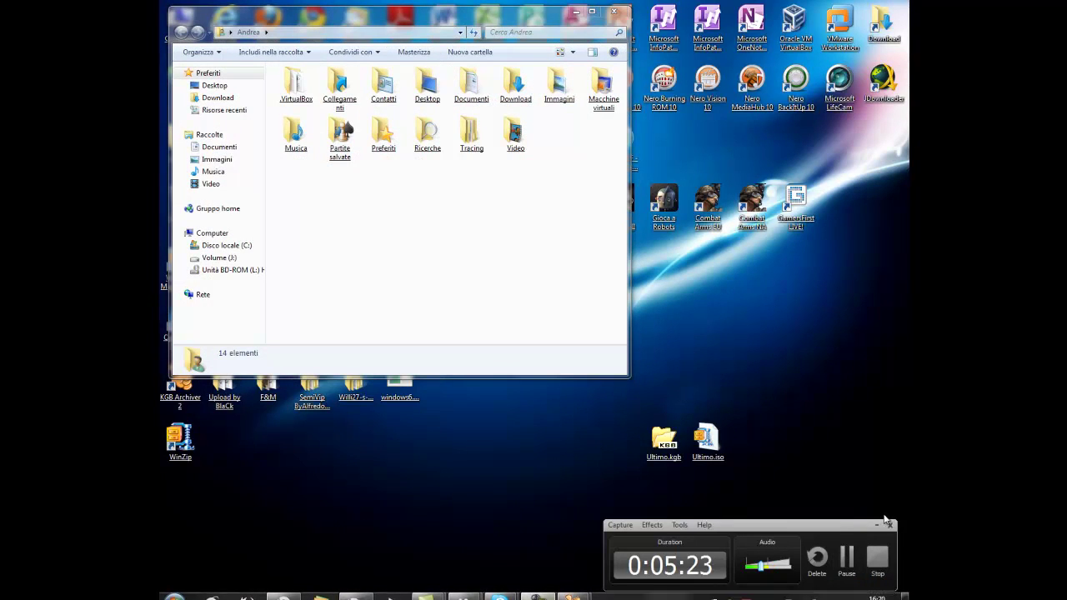
left_click(876, 526)
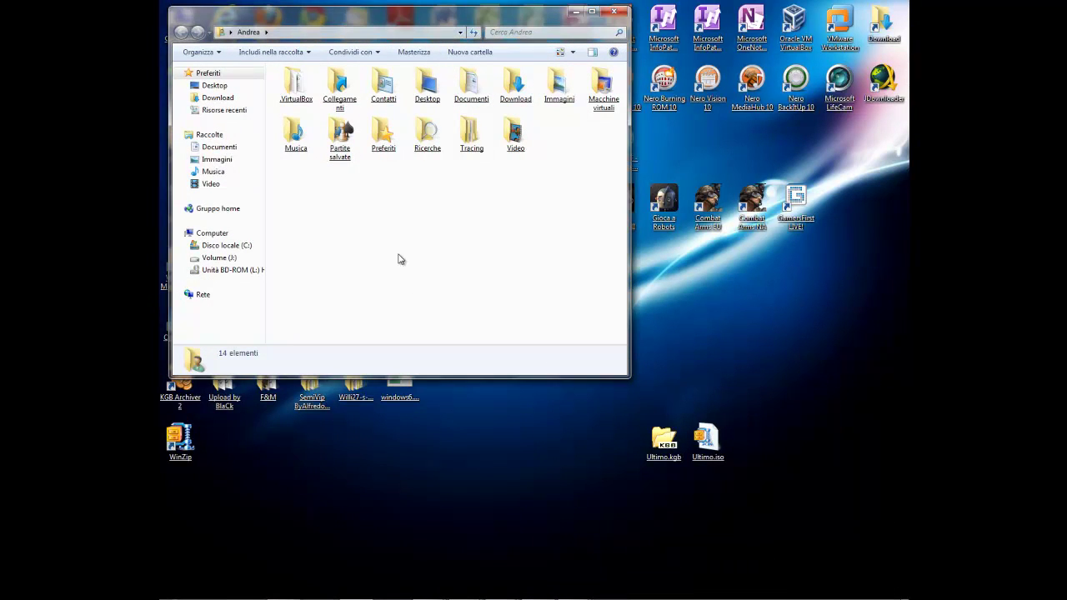
double_click(516, 84)
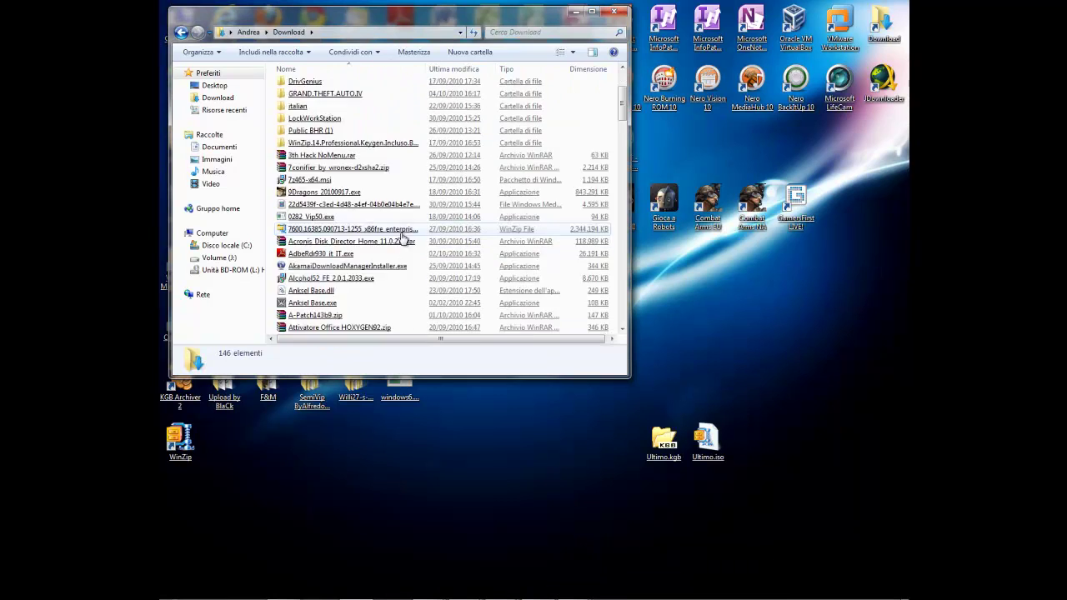
Rename GRAND.THEFT.AUTO.IV.rar in the Download folder to GRAND.THEFT.AUTO.IV.kgb and accept the extension change.
scroll(402, 239, "down", 10)
left_click(360, 231)
scroll(354, 221, "up", 1)
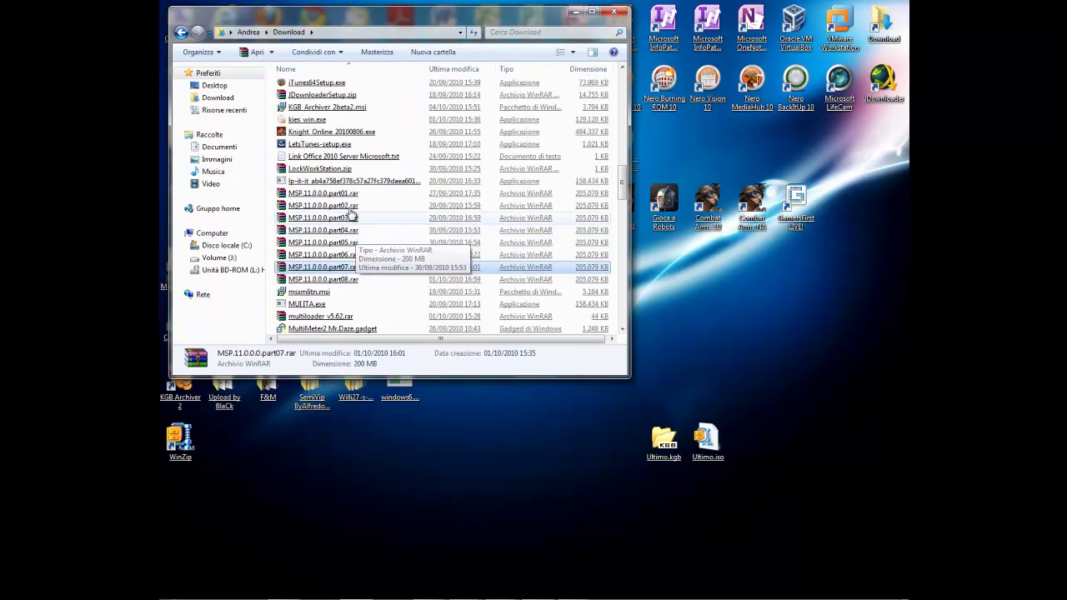
scroll(350, 213, "up", 2)
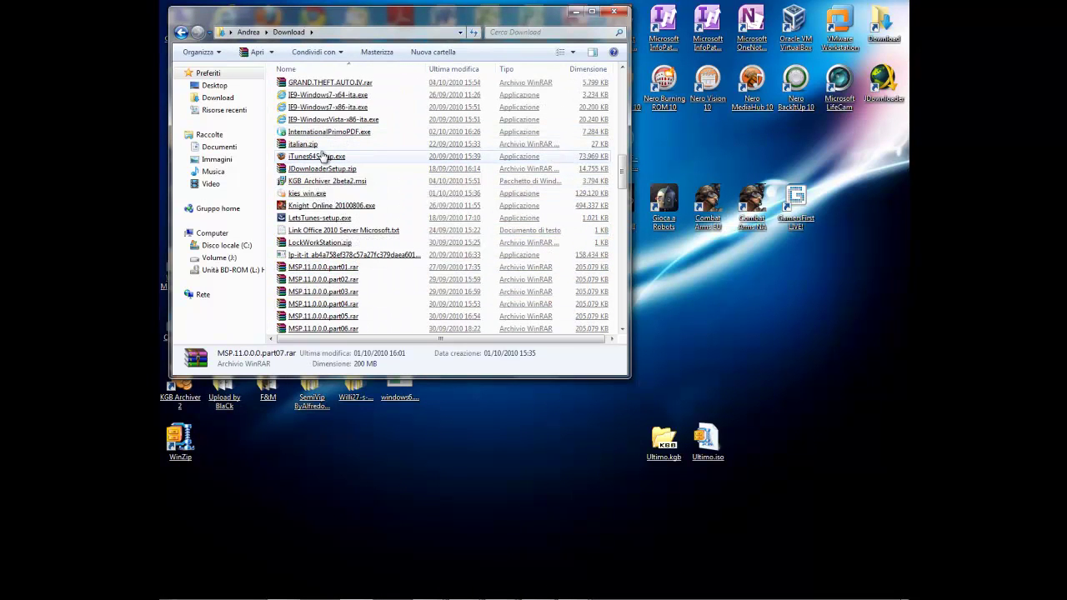
scroll(333, 234, "up", 2)
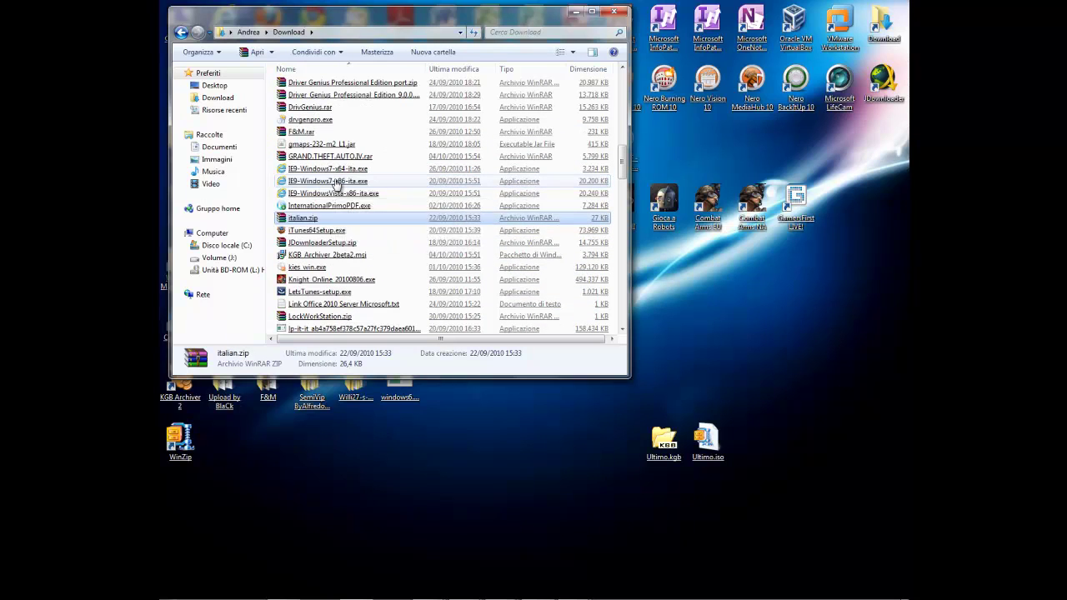
right_click(330, 155)
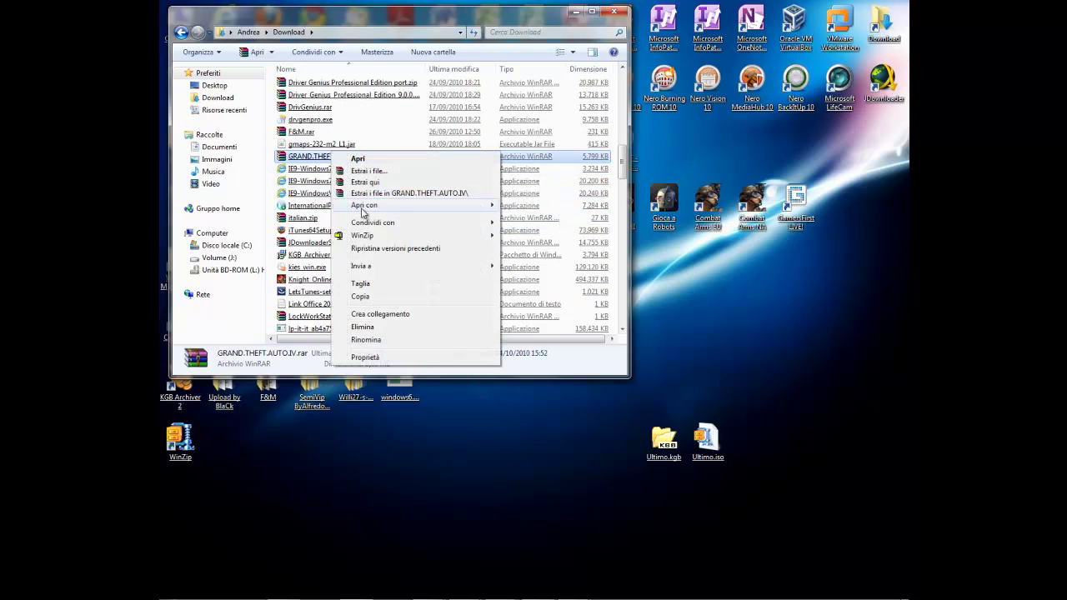
left_click(373, 340)
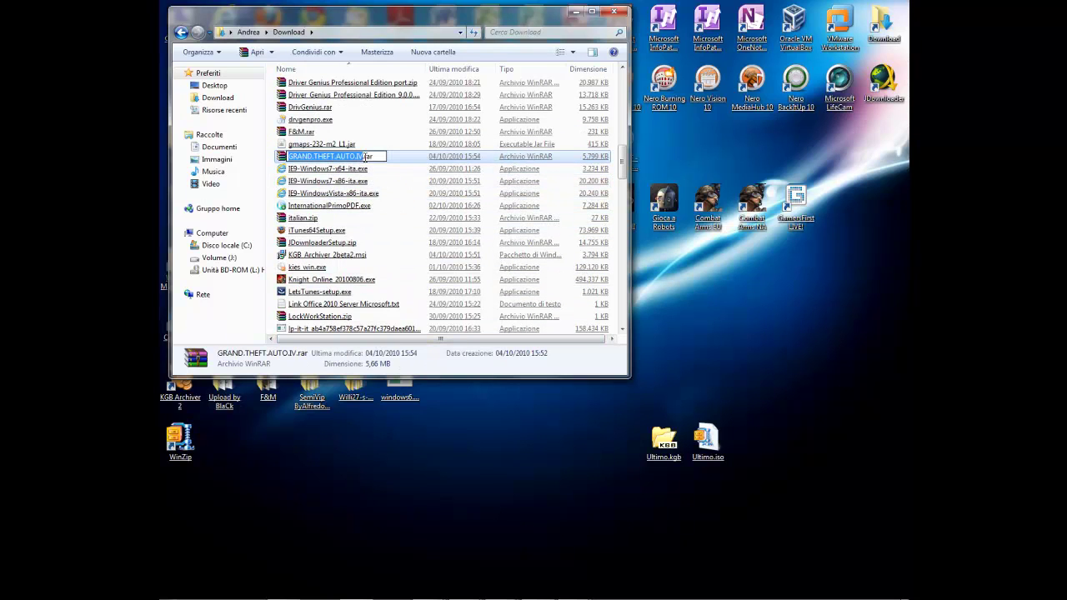
double_click(367, 156)
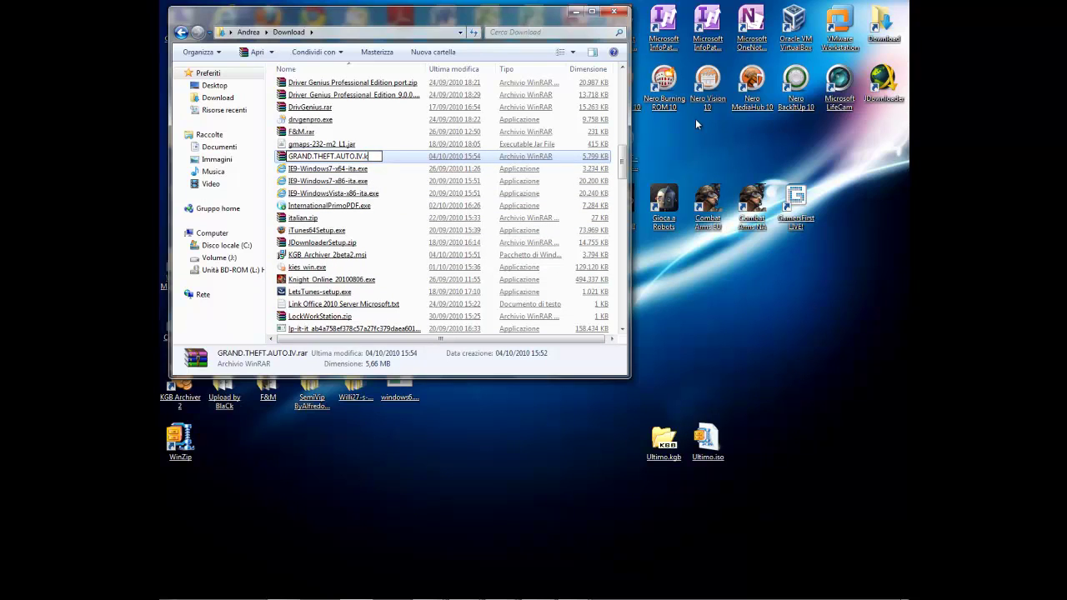
type("kgb")
key("Return")
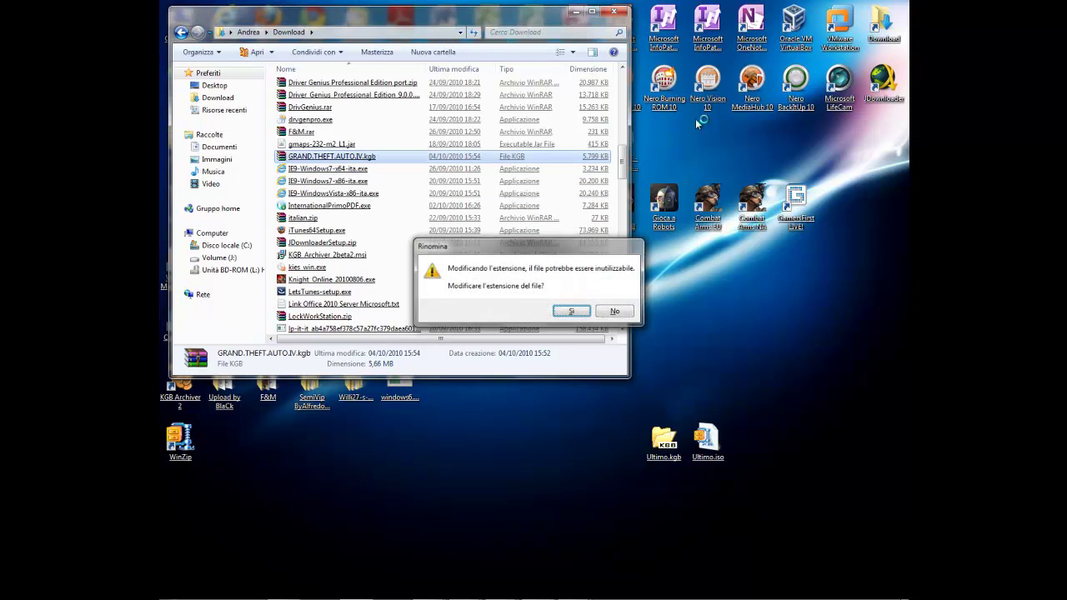
key("Return")
Try to open GRAND.THEFT.AUTO.IV.kgb in KGB Archiver, keeping English as the language in its Options.
right_click(363, 159)
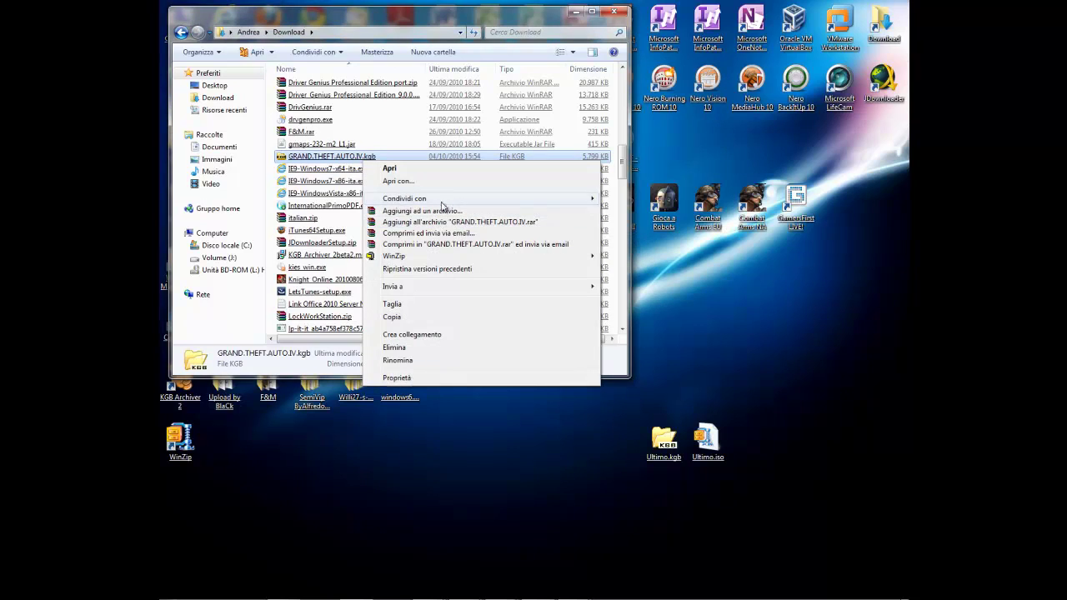
left_click(511, 443)
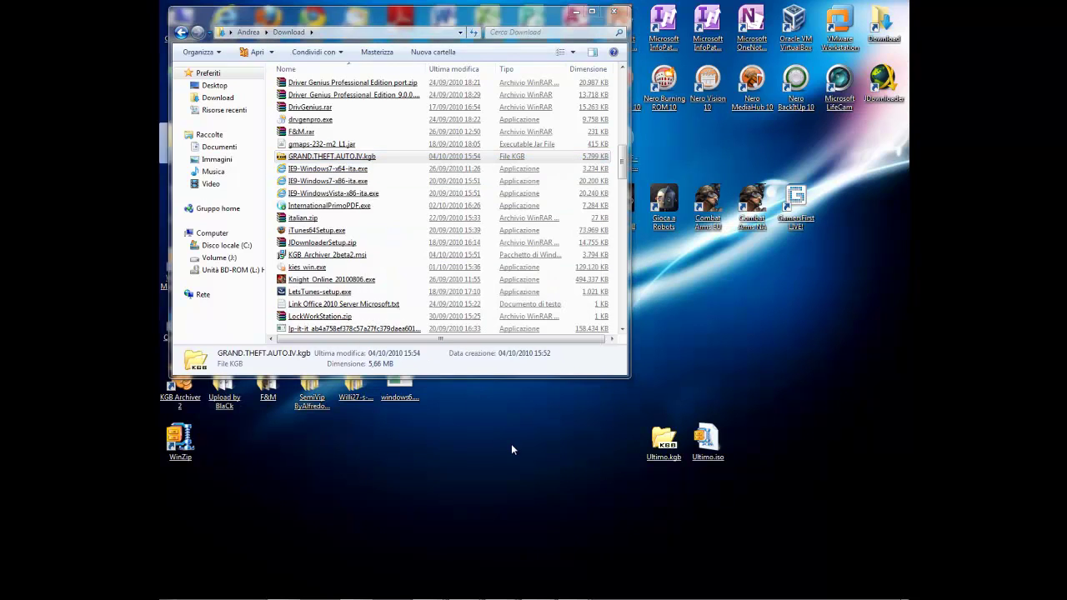
double_click(371, 156)
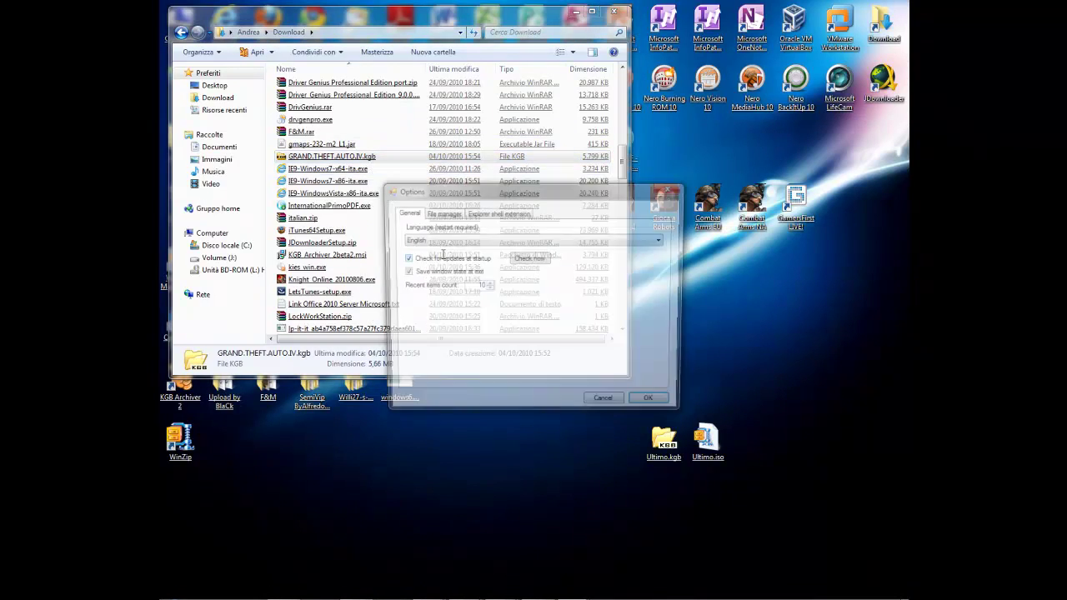
left_click(452, 242)
left_click(514, 302)
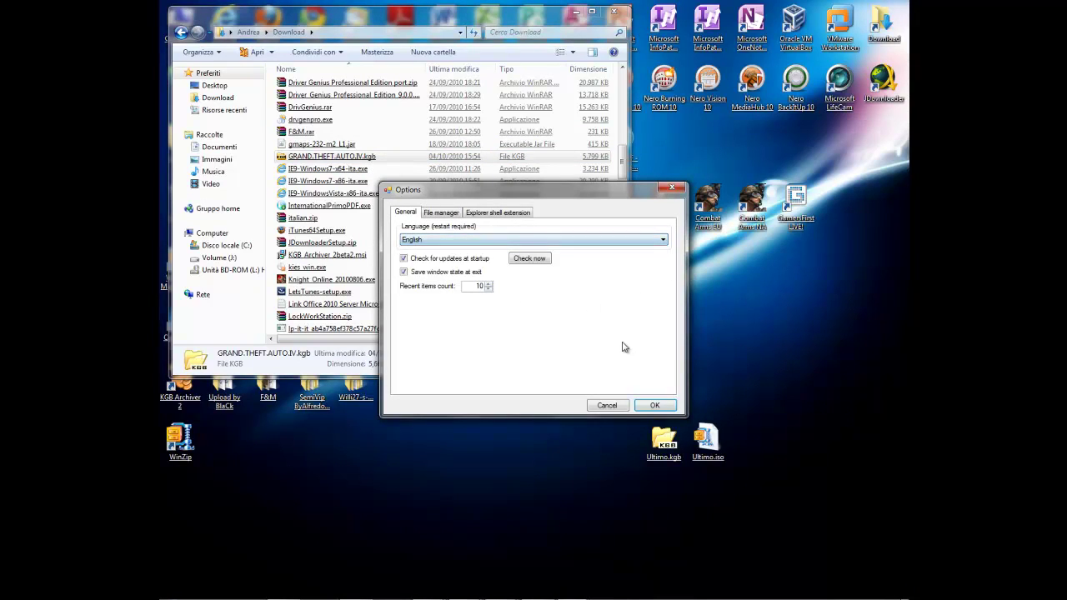
Review the File manager and Explorer shell extension options, confirm the Options dialog and dismiss the error message.
left_click(445, 213)
left_click(507, 215)
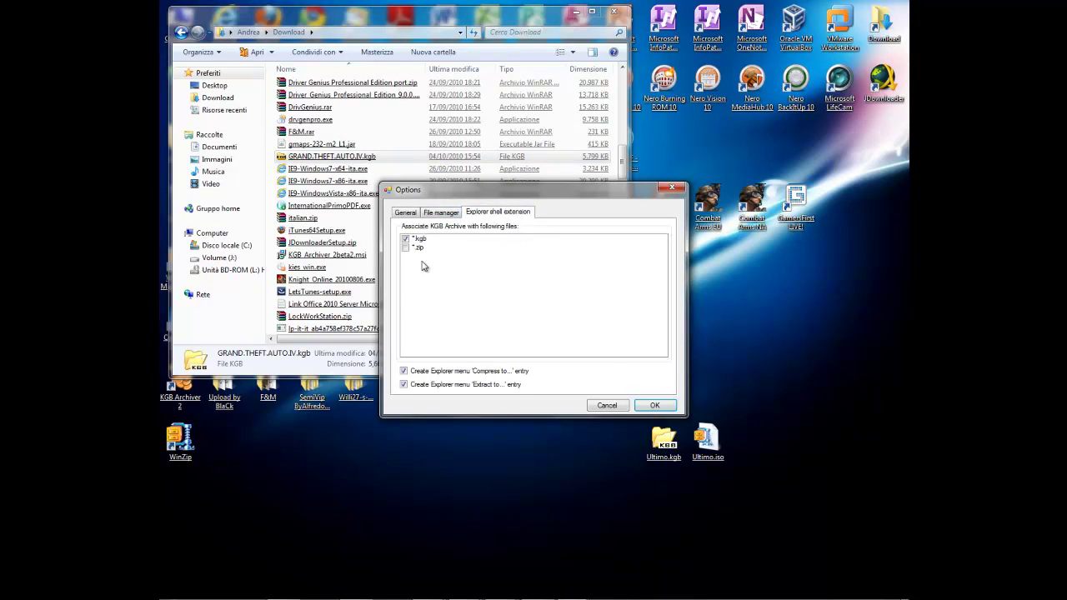
left_click(656, 406)
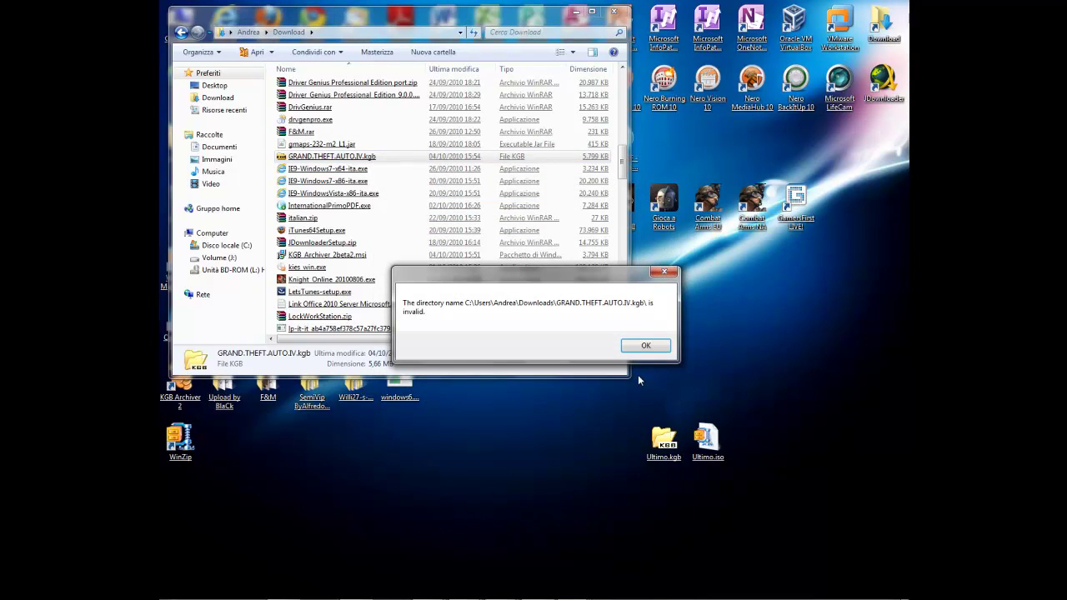
left_click(646, 346)
Switch to Chrome to view the Easy Share download page for GRAND.THEFT.AUTO.IV.rar, and minimise the browser.
right_click(326, 420)
left_click(535, 527)
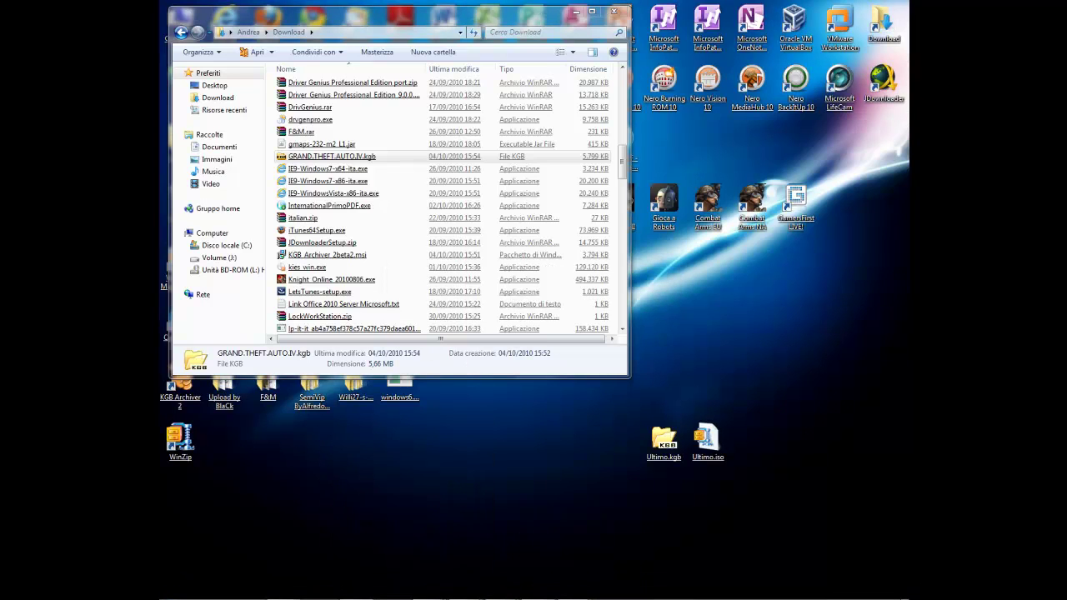
left_click(283, 589)
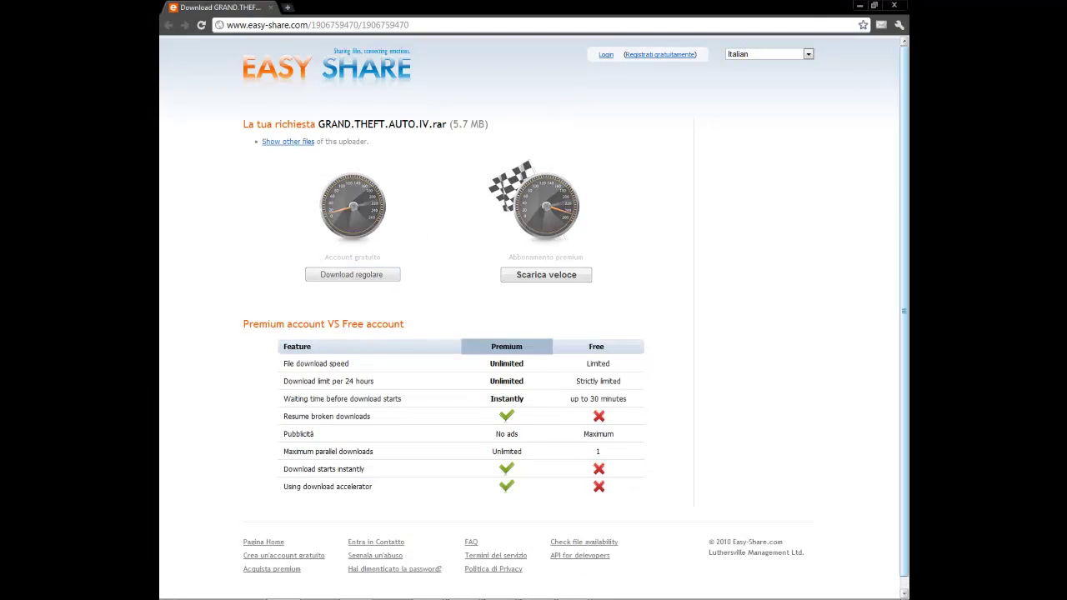
left_click(860, 5)
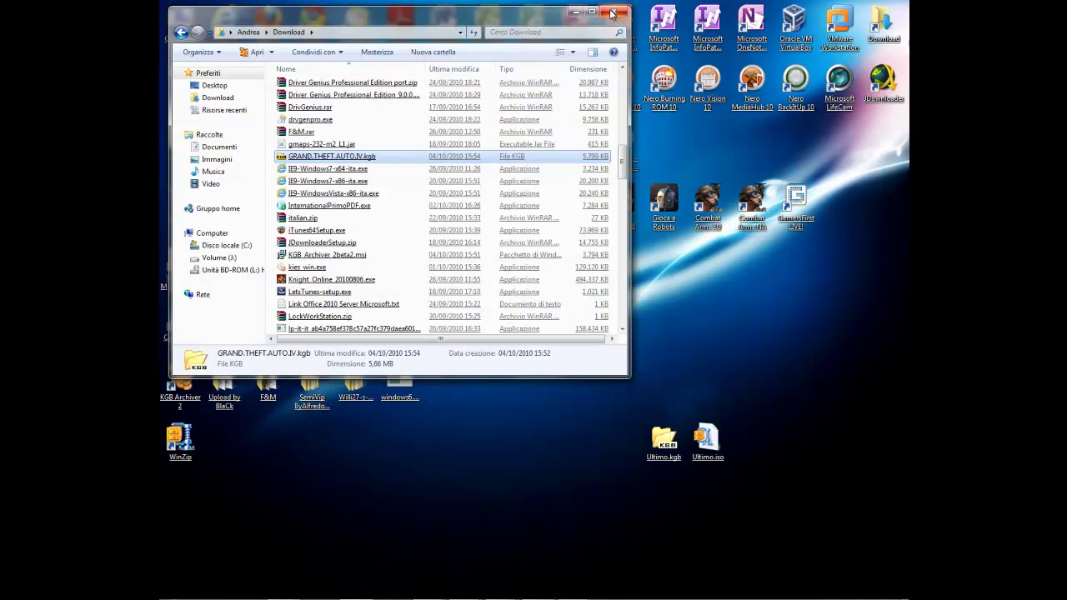
Move Ultimo.kgb and Ultimo.iso together into the desktop icon row beside the Win7 SP1 ISO file.
left_click_drag(598, 426, 714, 493)
left_click_drag(707, 440, 621, 277)
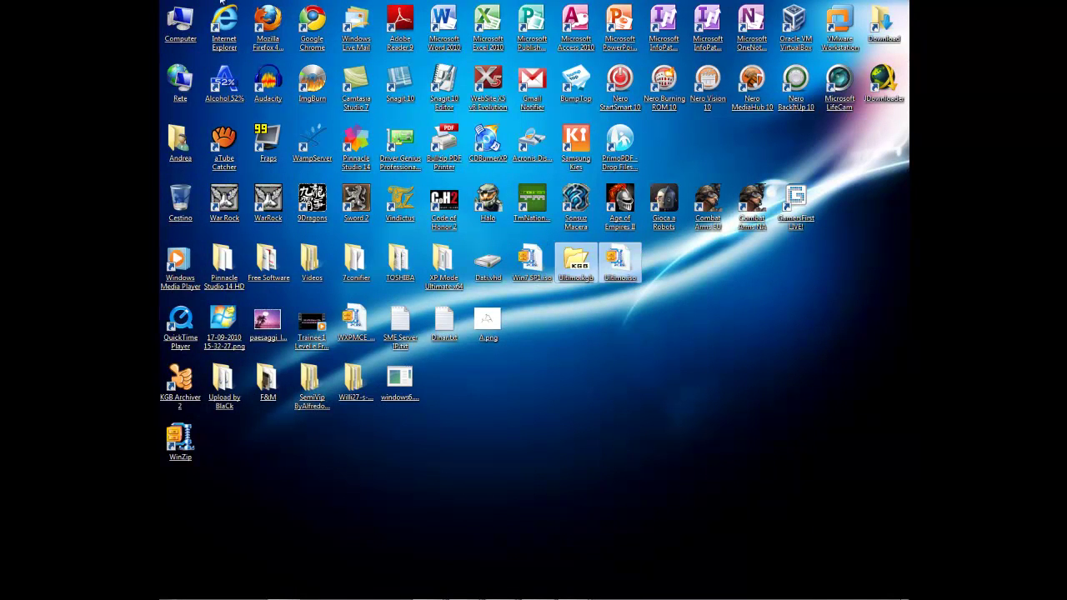
key("super+e")
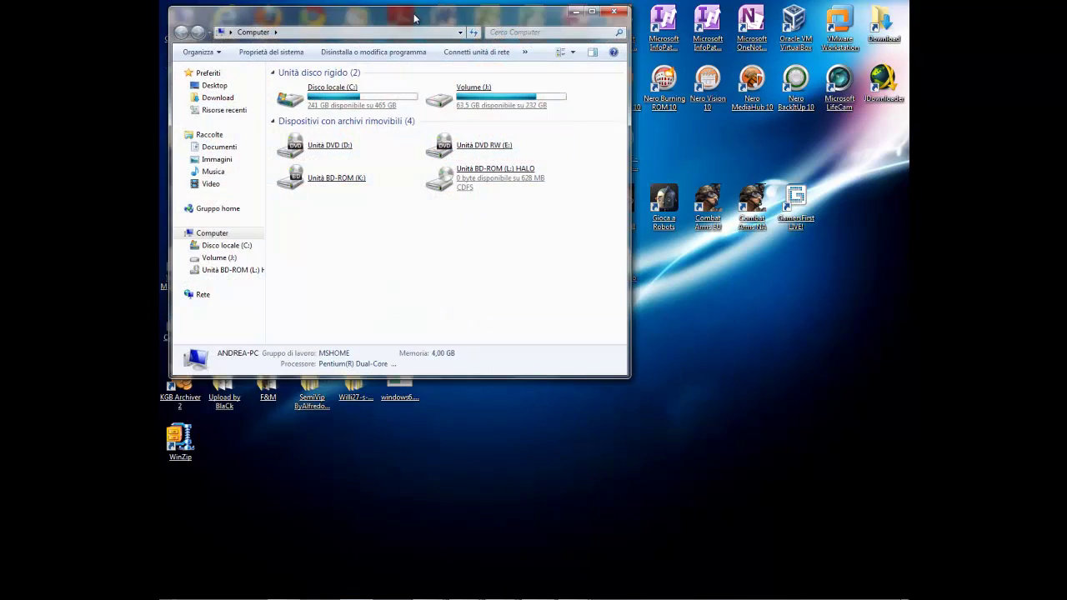
left_click_drag(442, 9, 541, 400)
left_click_drag(638, 302, 428, 482)
left_click_drag(513, 397, 589, 94)
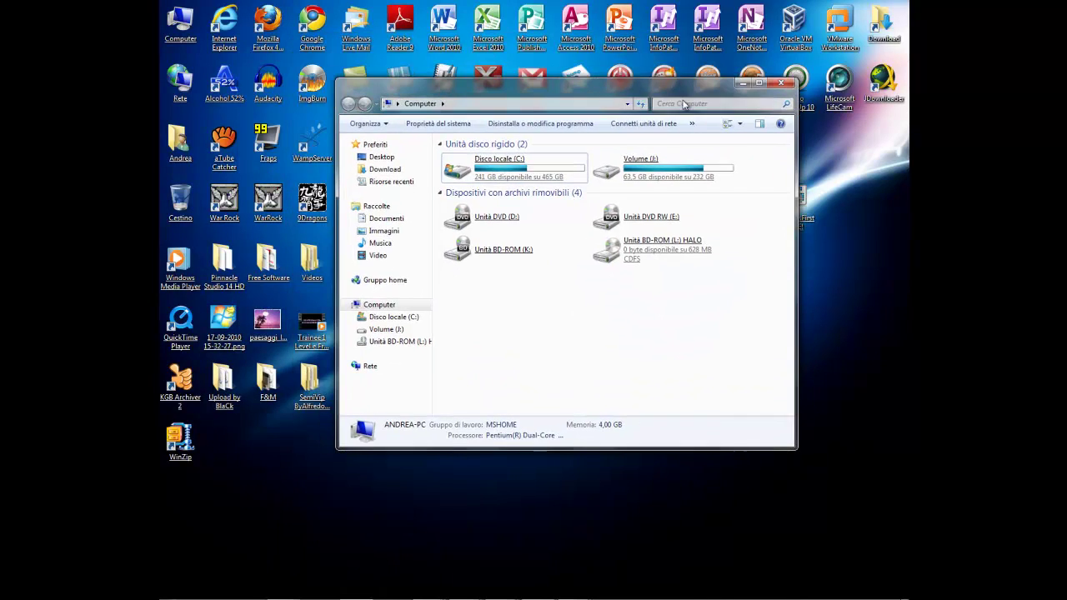
left_click(787, 94)
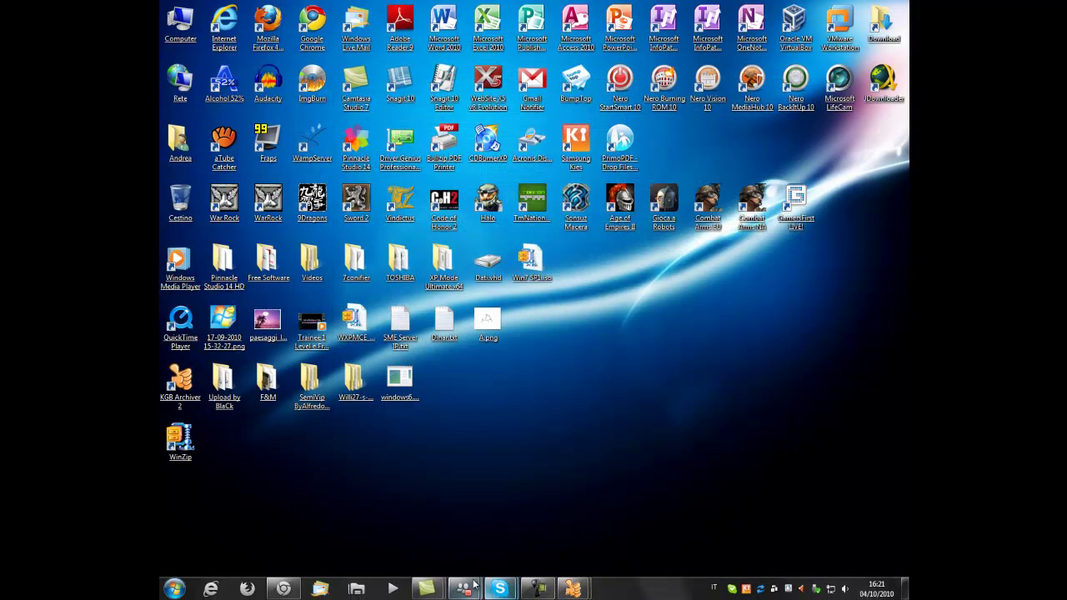
Switch to Windows Live Messenger and look through its connectable services and the additional categories of the Social section.
mouse_move(463, 589)
left_click(516, 523)
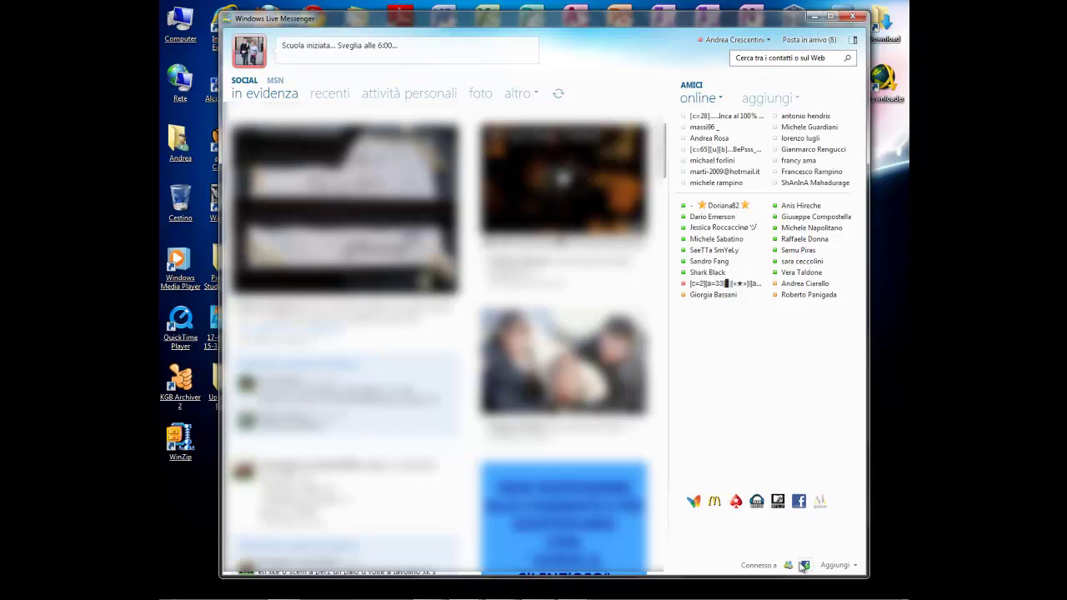
left_click(856, 566)
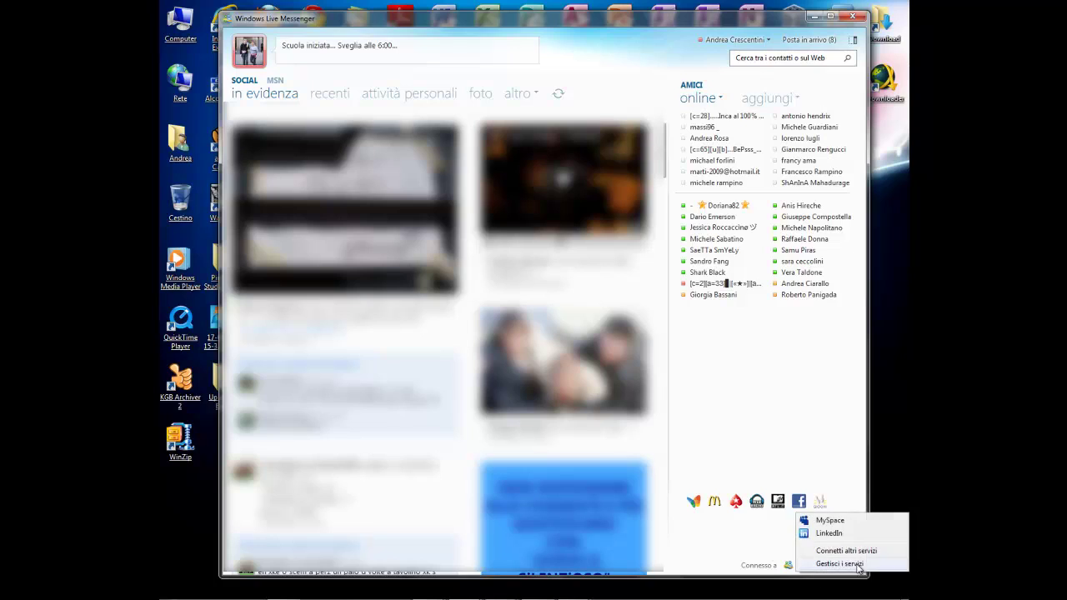
left_click(818, 437)
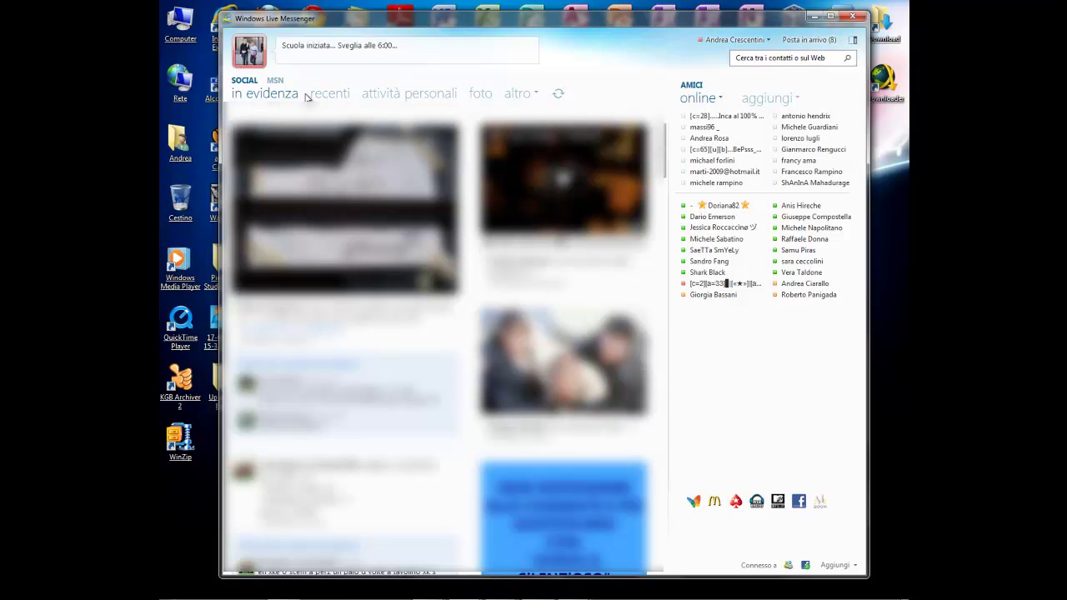
left_click(521, 93)
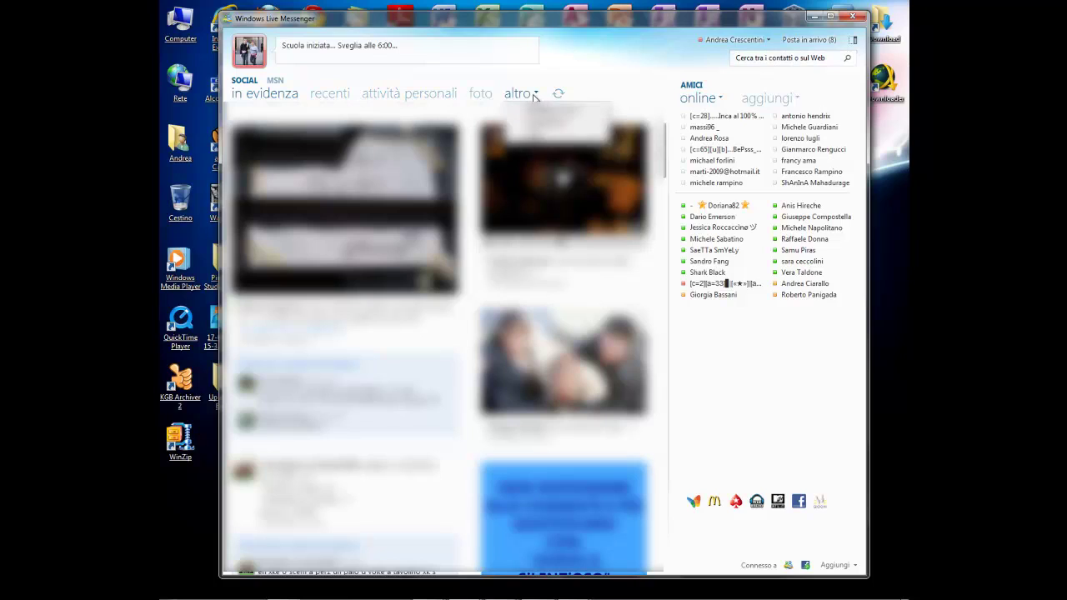
Examine the MSN home page in Messenger and compare it with the Social section, ending on MSN.
left_click(275, 80)
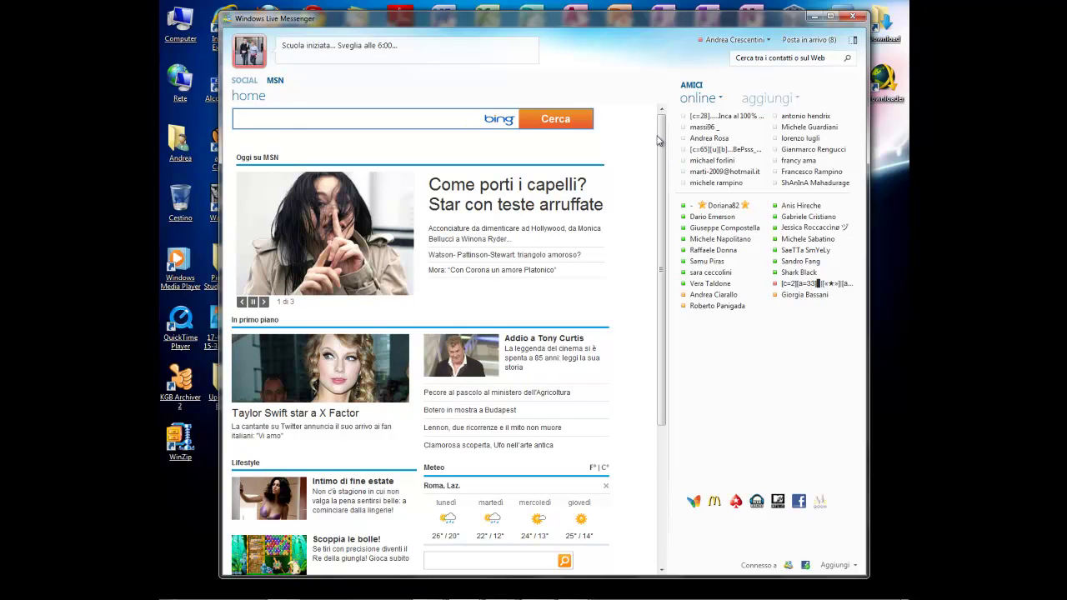
left_click_drag(658, 142, 655, 109)
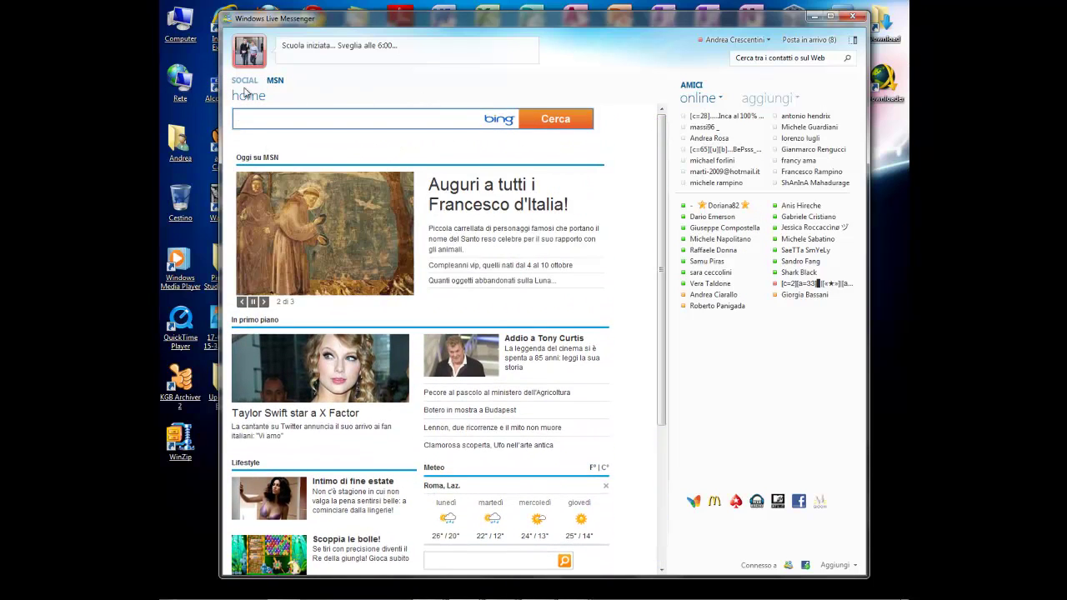
scroll(417, 167, "down", 2)
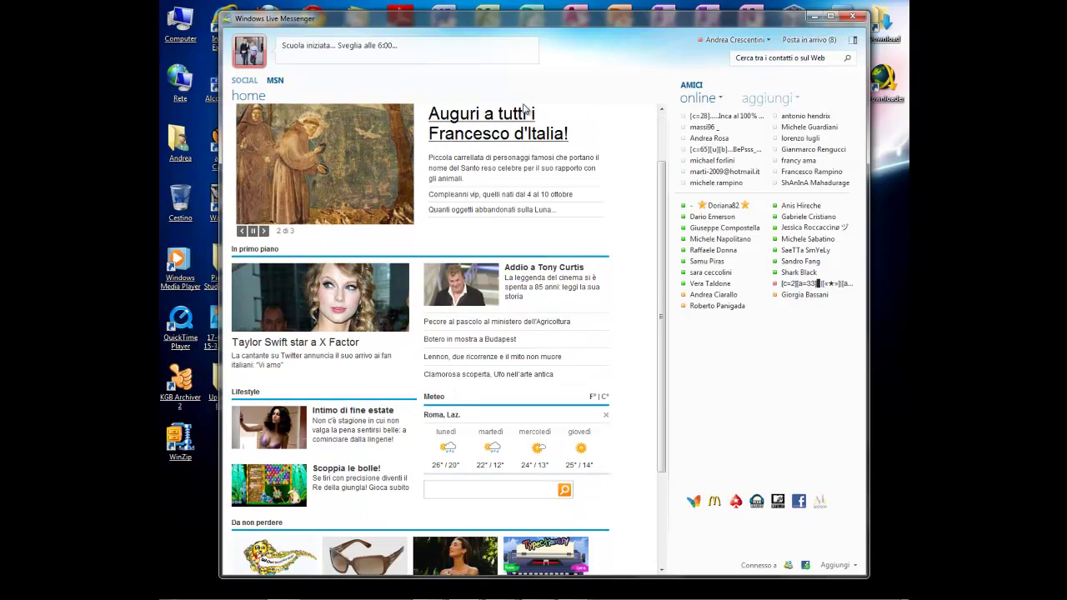
scroll(584, 167, "down", 3)
scroll(633, 236, "up", 5)
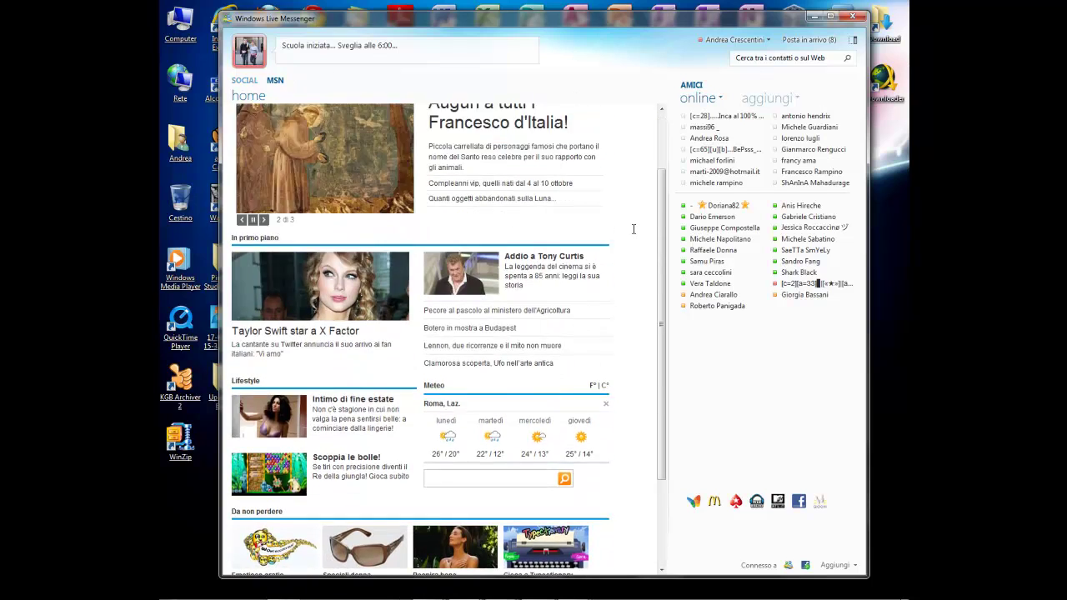
left_click(244, 80)
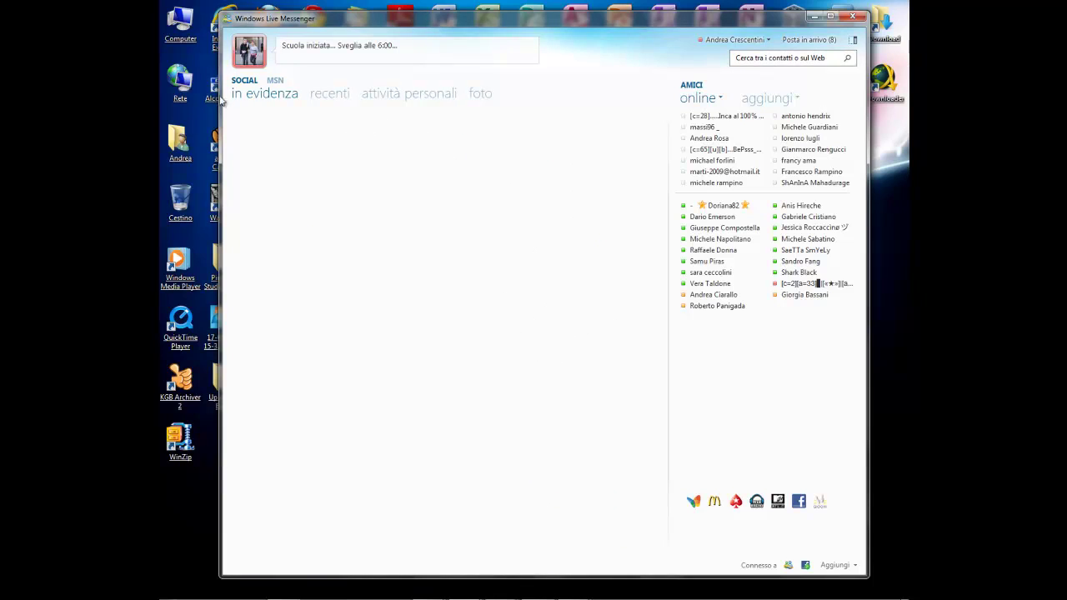
left_click(275, 81)
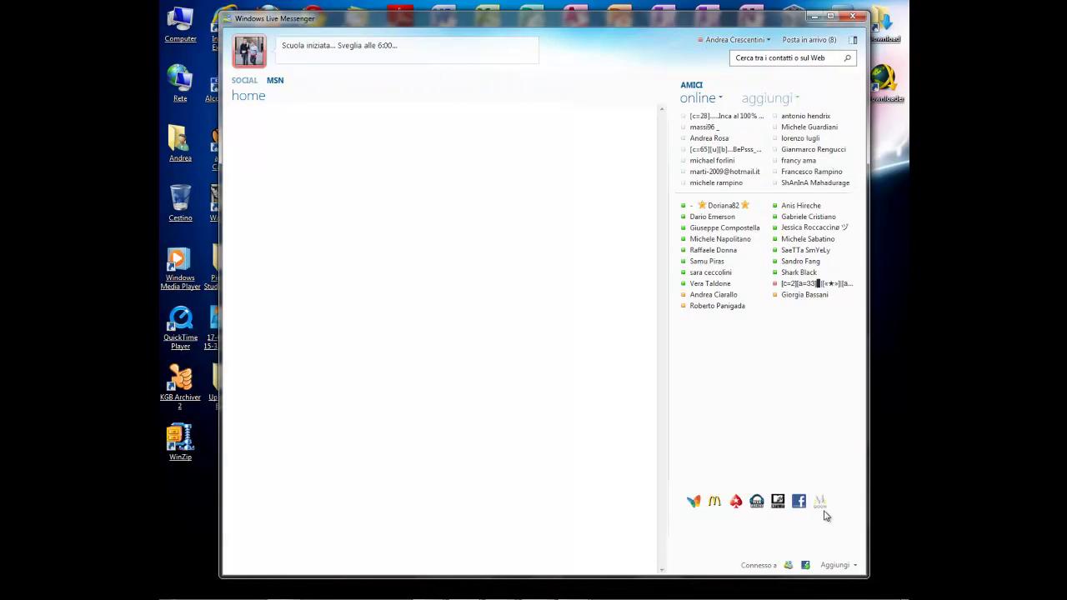
Switch Messenger to its compact view, move the window towards the middle of the desktop and collapse the Preferiti group.
left_click(853, 40)
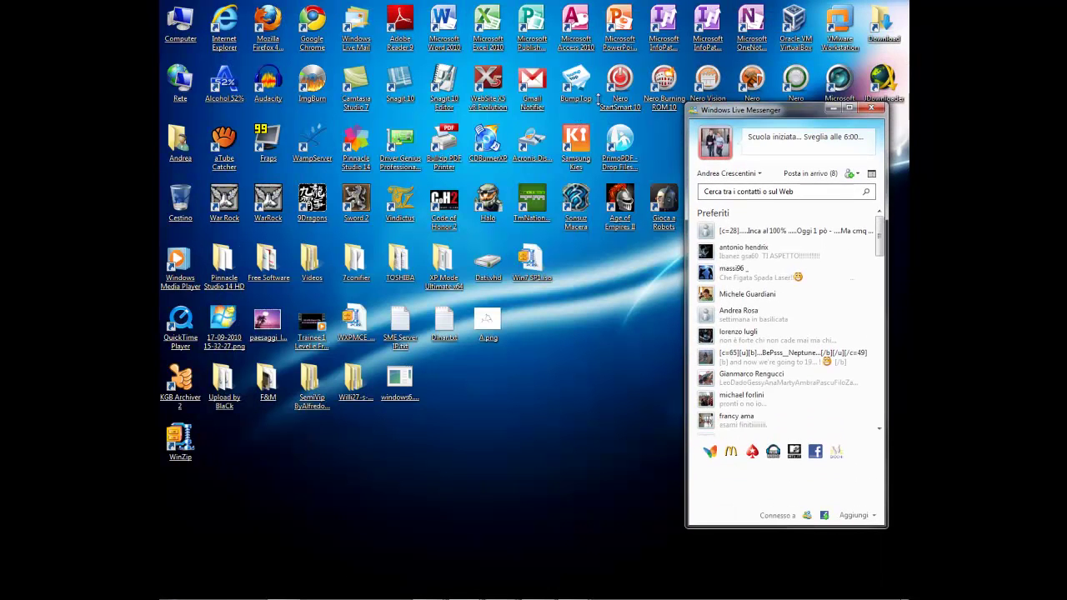
left_click_drag(784, 115, 444, 68)
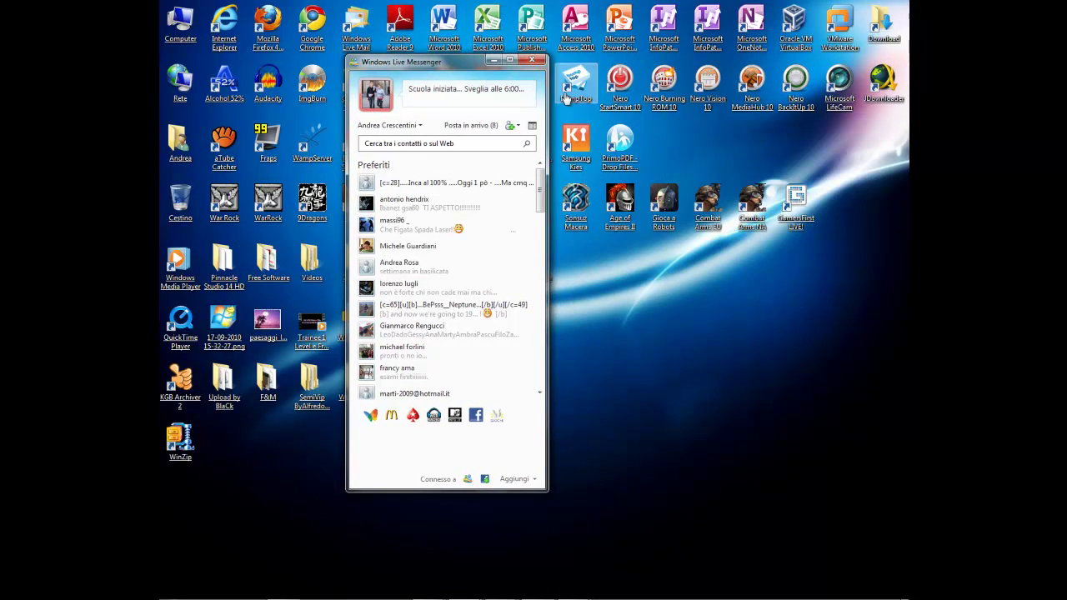
left_click(450, 165)
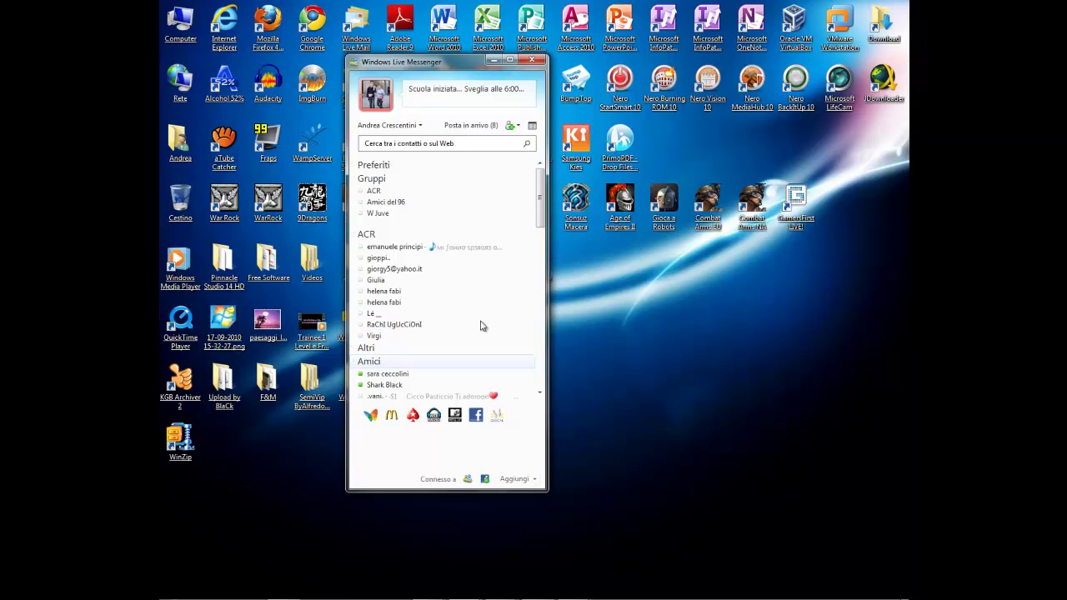
Show Messenger's menu bar in the compact view and look at its Strumenti and help entries.
left_click(422, 126)
left_click(414, 313)
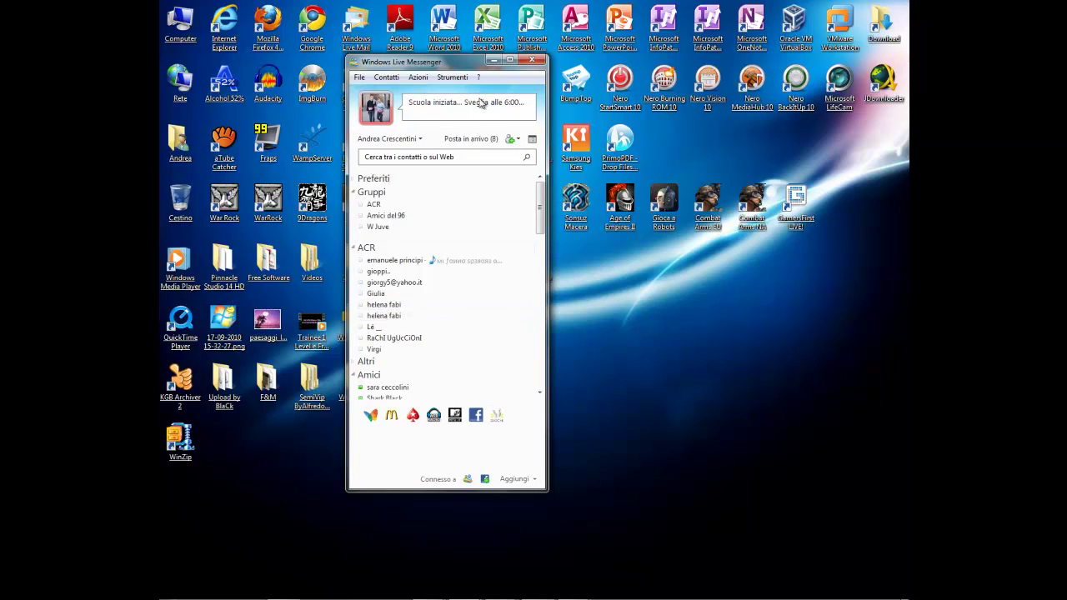
left_click(463, 77)
left_click(477, 77)
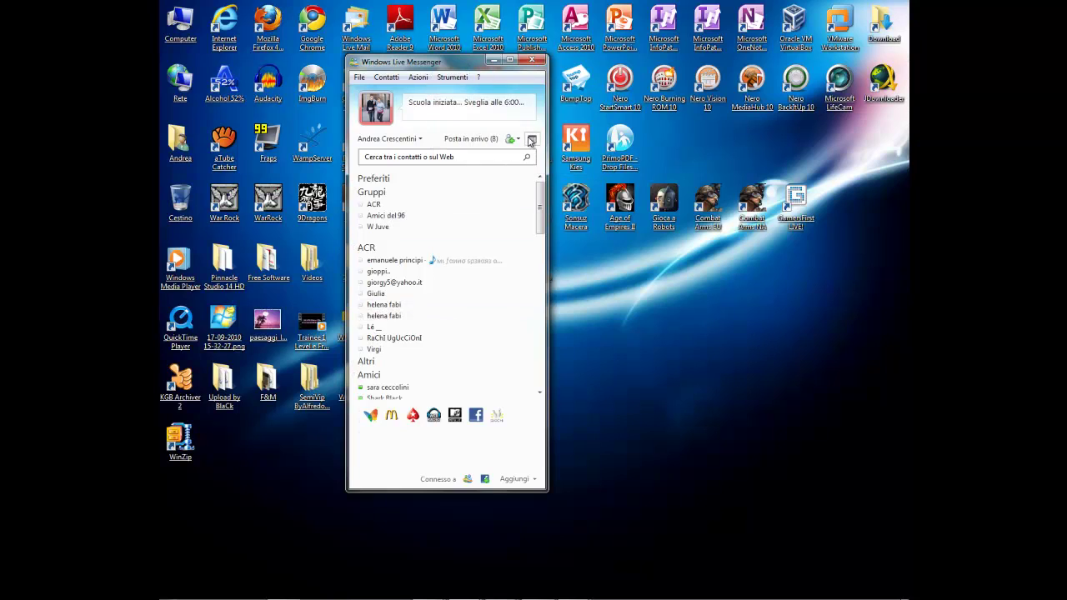
Return Messenger to the full view and hide its menu bar.
left_click(531, 139)
left_click(734, 52)
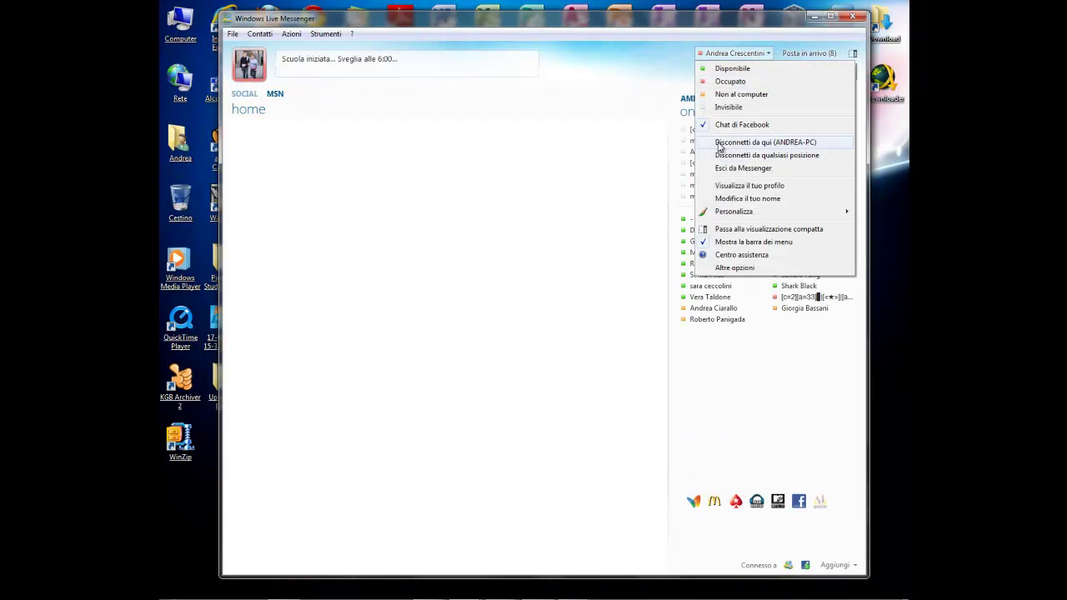
left_click(759, 242)
Change the Messenger theme to the dark brown one at the end of the Tema list, apply it and close the dialog.
left_click(734, 39)
mouse_move(758, 202)
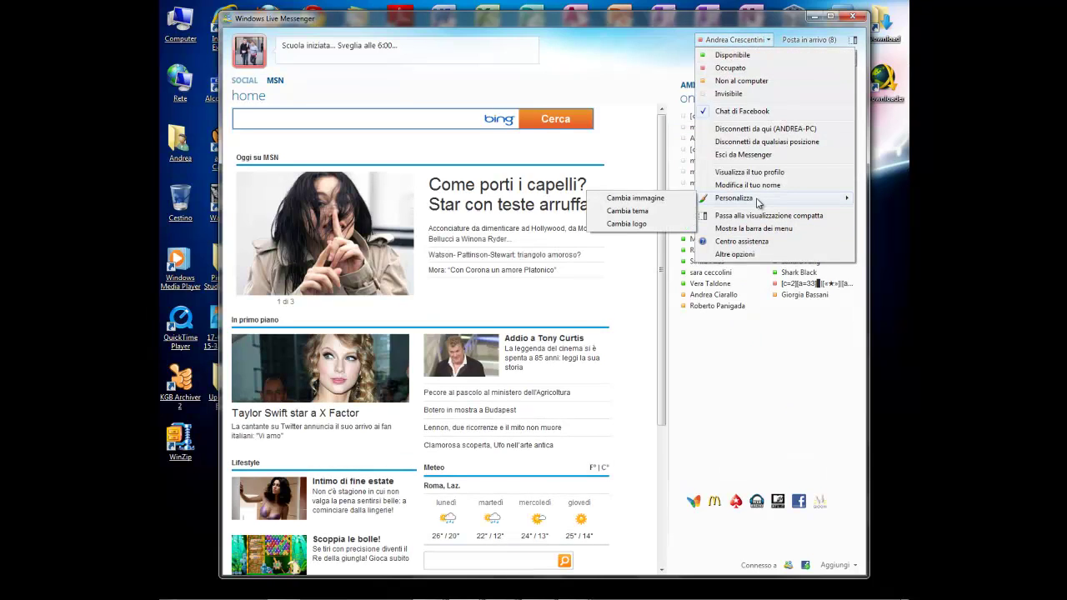
left_click(640, 213)
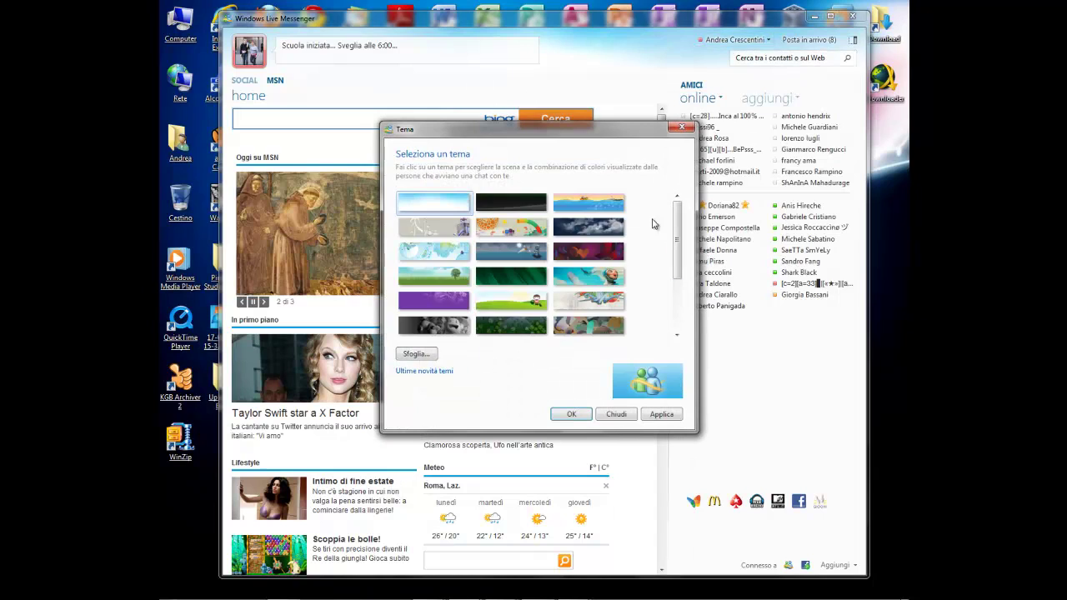
left_click_drag(675, 235, 678, 317)
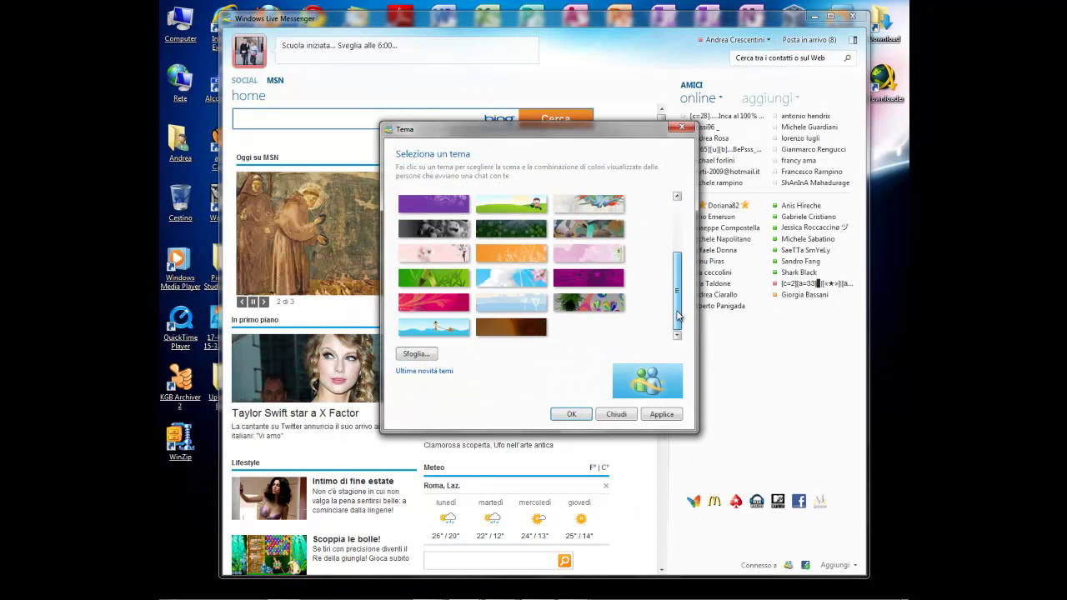
left_click(511, 326)
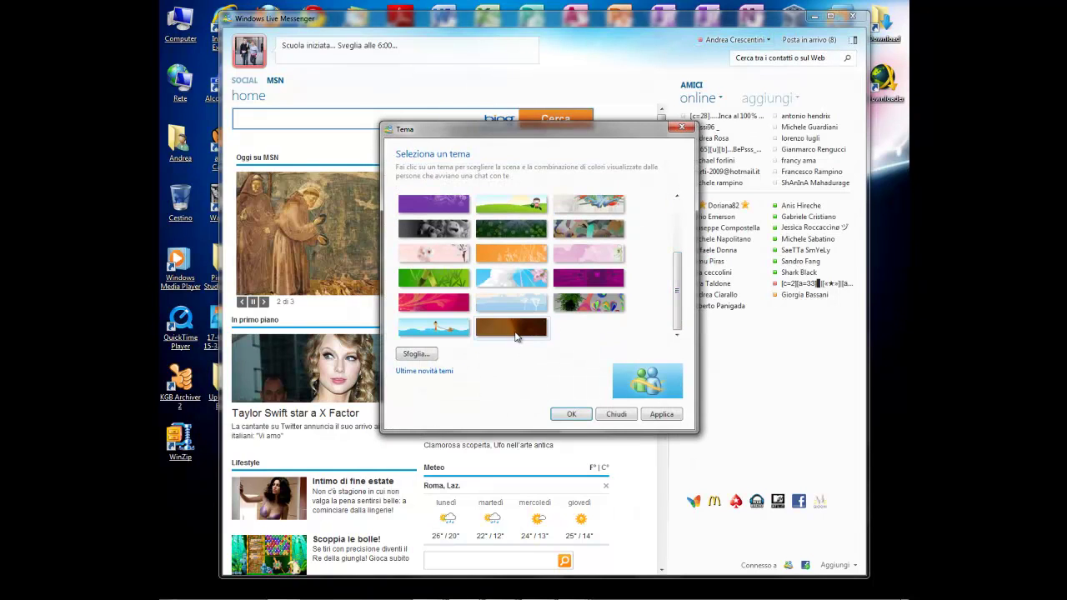
left_click(660, 414)
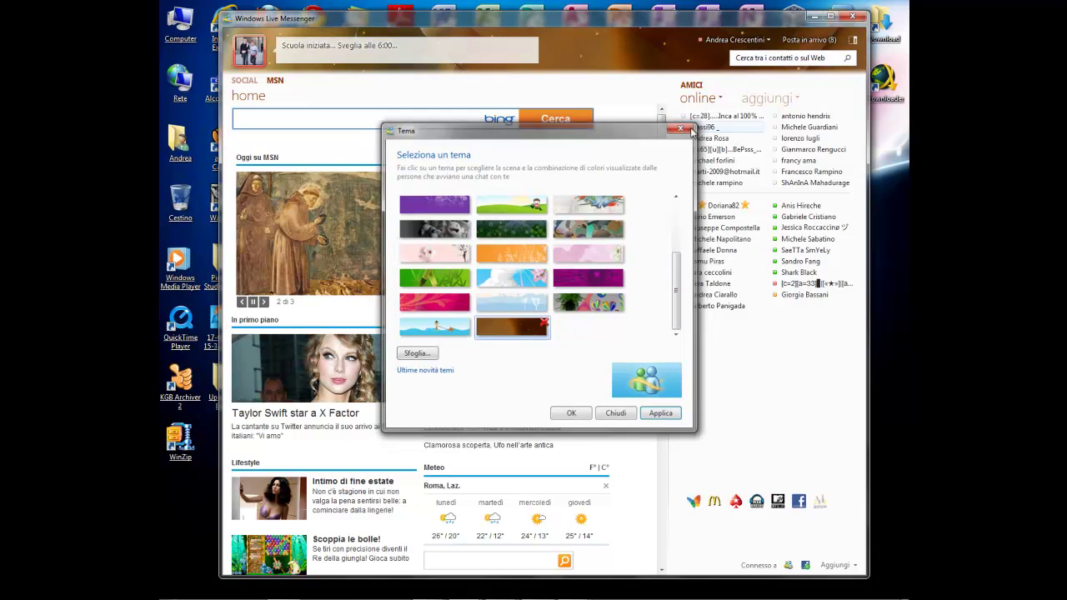
left_click(682, 127)
Set the Messenger status to Disponibile, then try the option for editing the display name and minimise the browser.
left_click(765, 40)
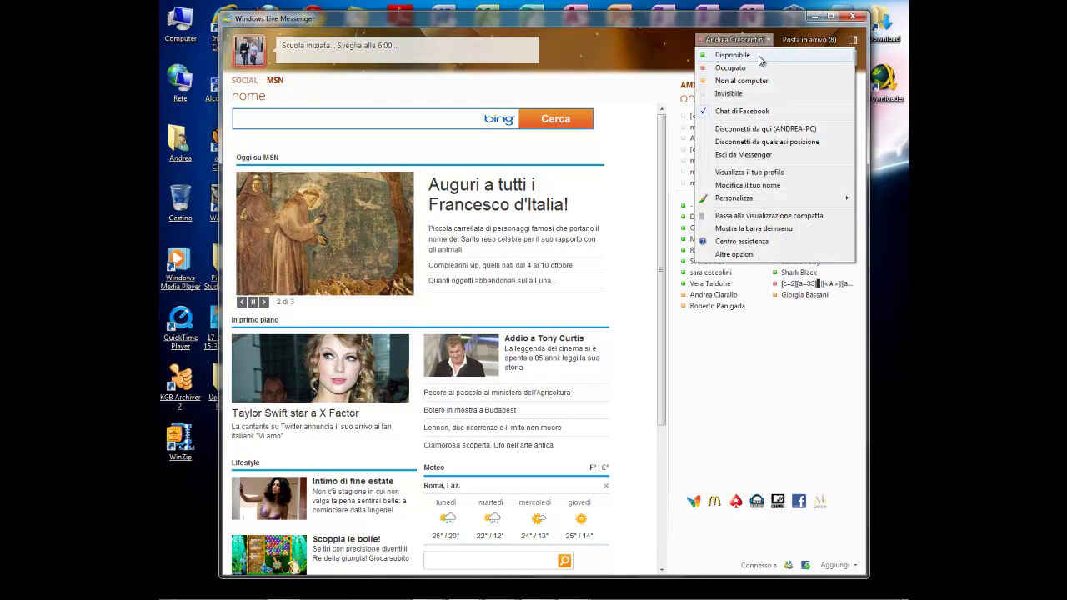
left_click(732, 55)
left_click(751, 41)
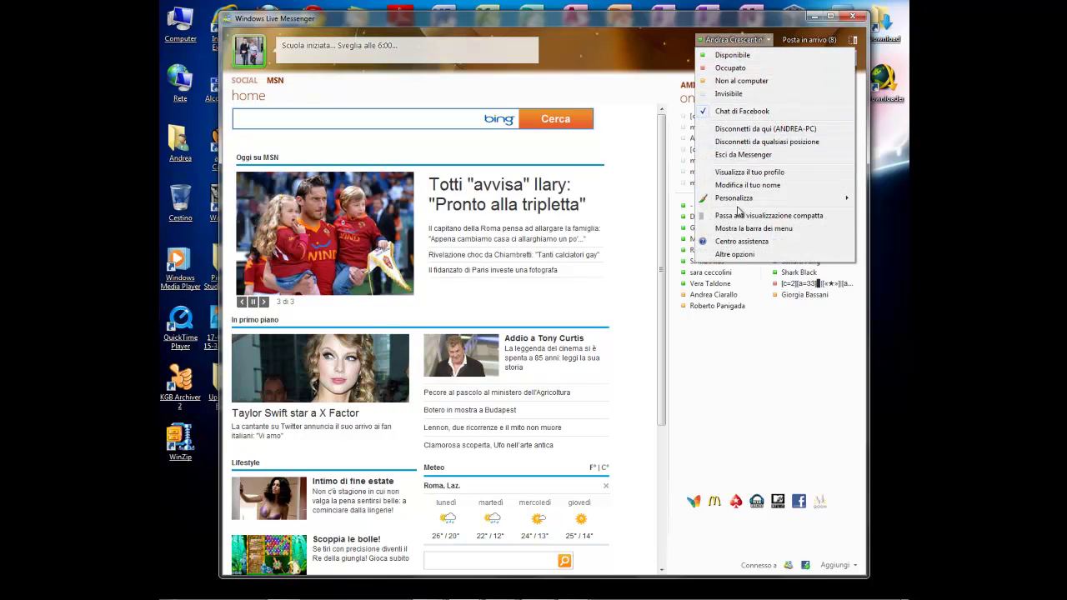
left_click(781, 186)
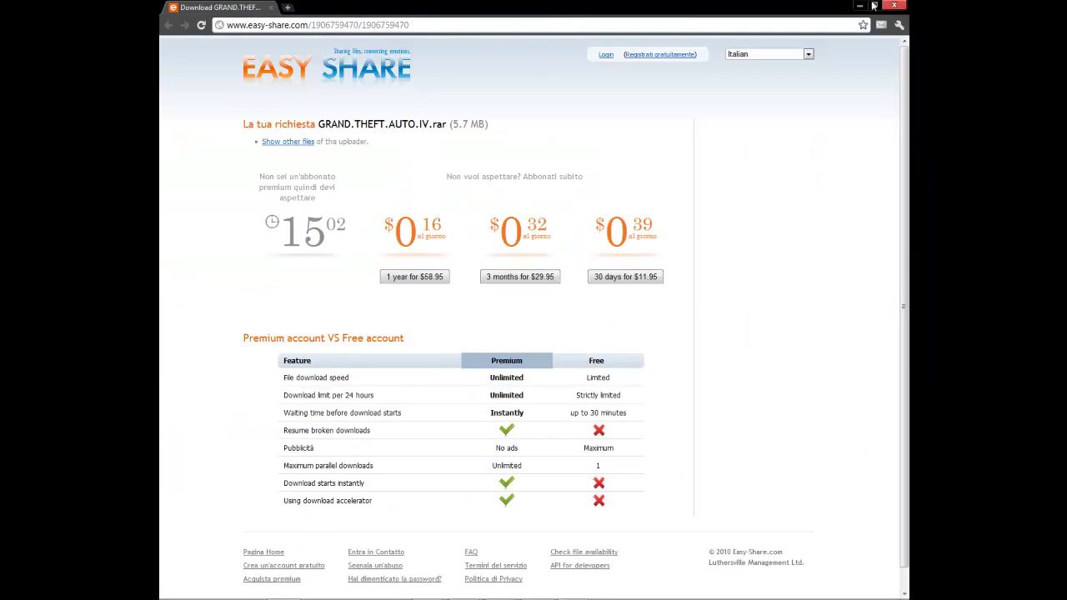
left_click(859, 6)
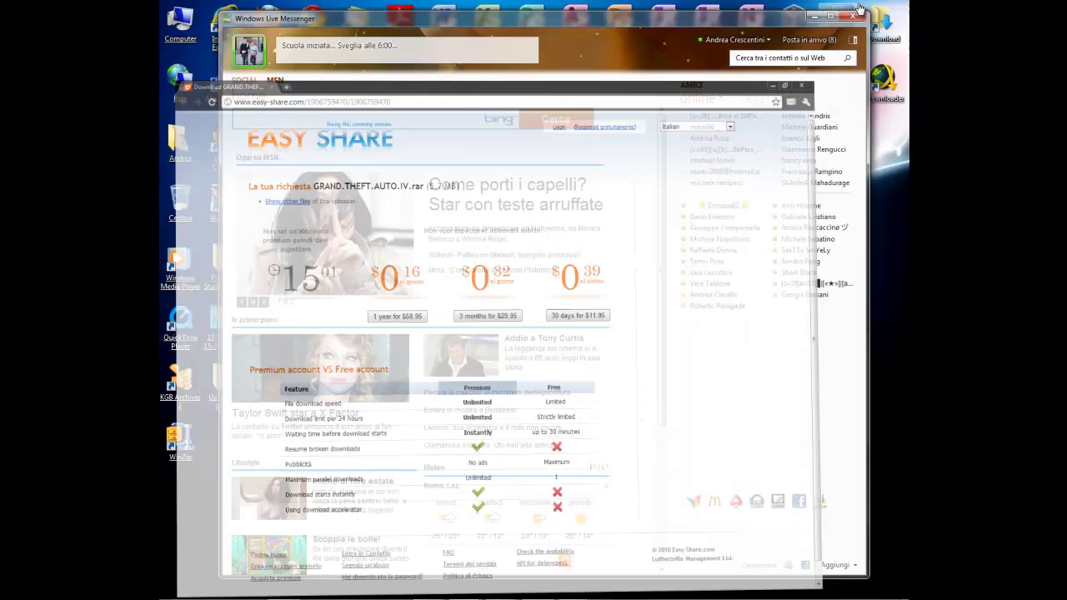
Open Messenger's Altre opzioni and look through the Accedi, Contatti, Messaggi and Cronologia settings.
left_click(764, 42)
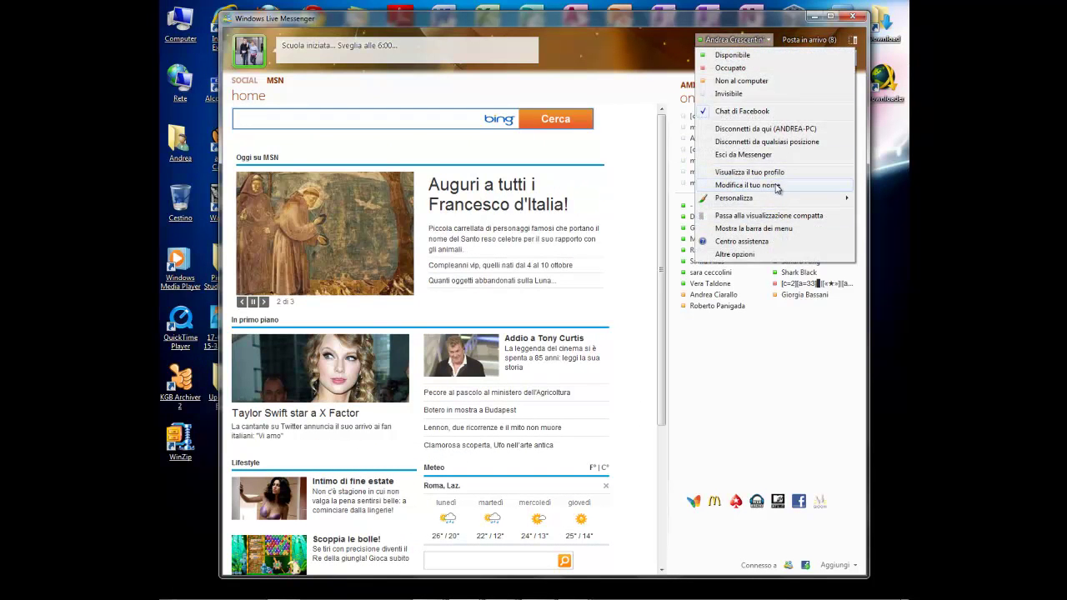
mouse_move(774, 200)
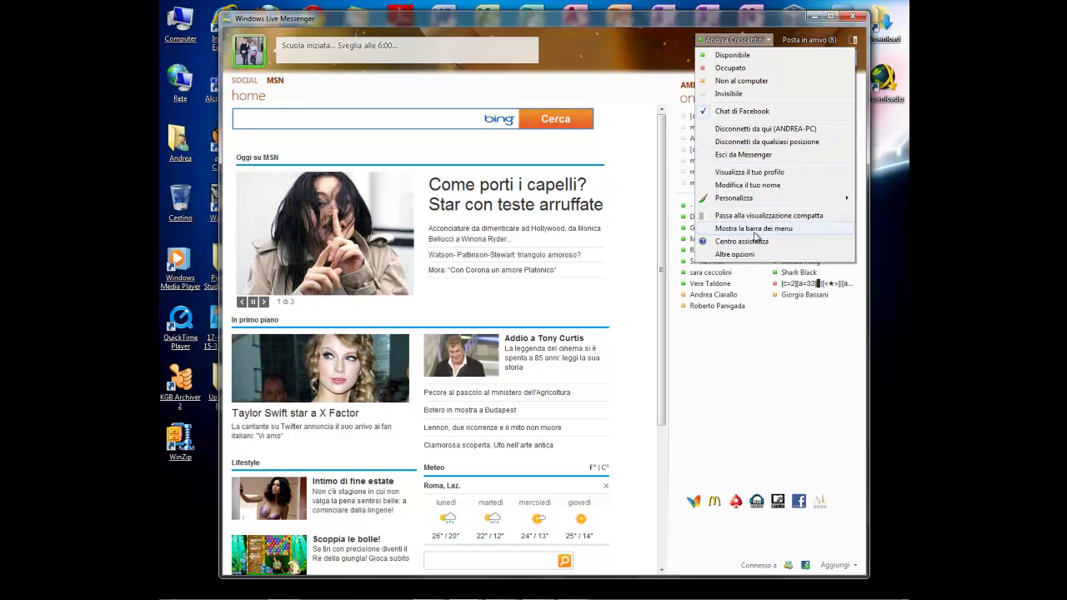
left_click(742, 255)
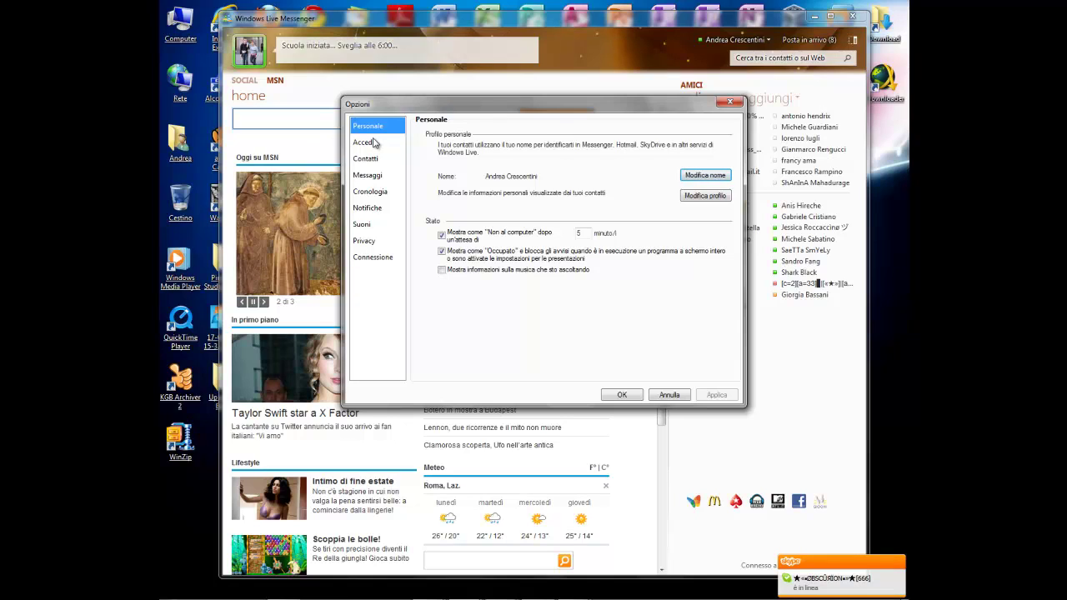
left_click(371, 143)
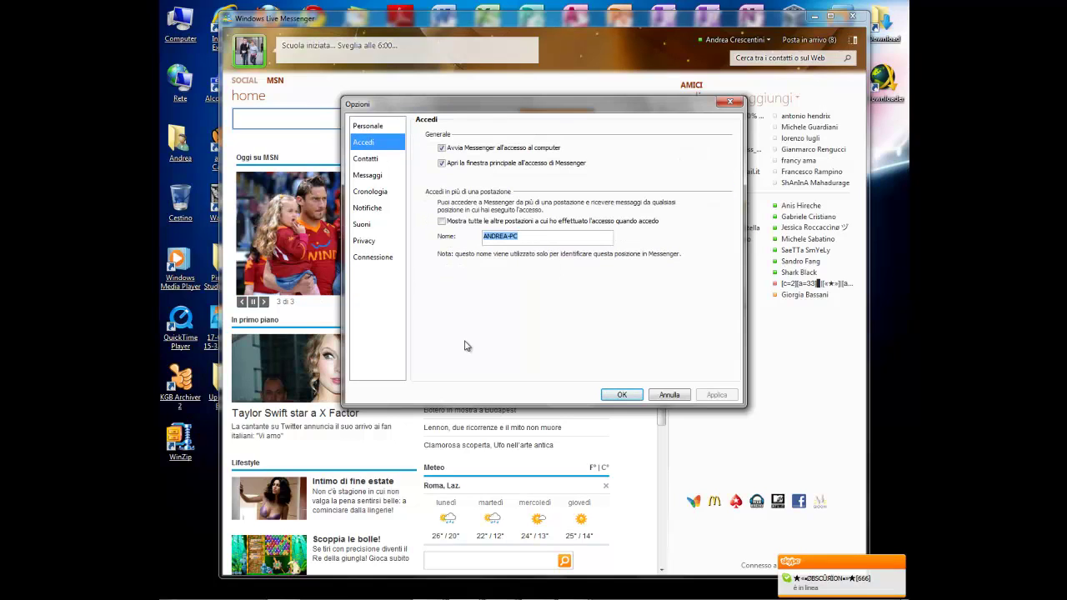
left_click(541, 240)
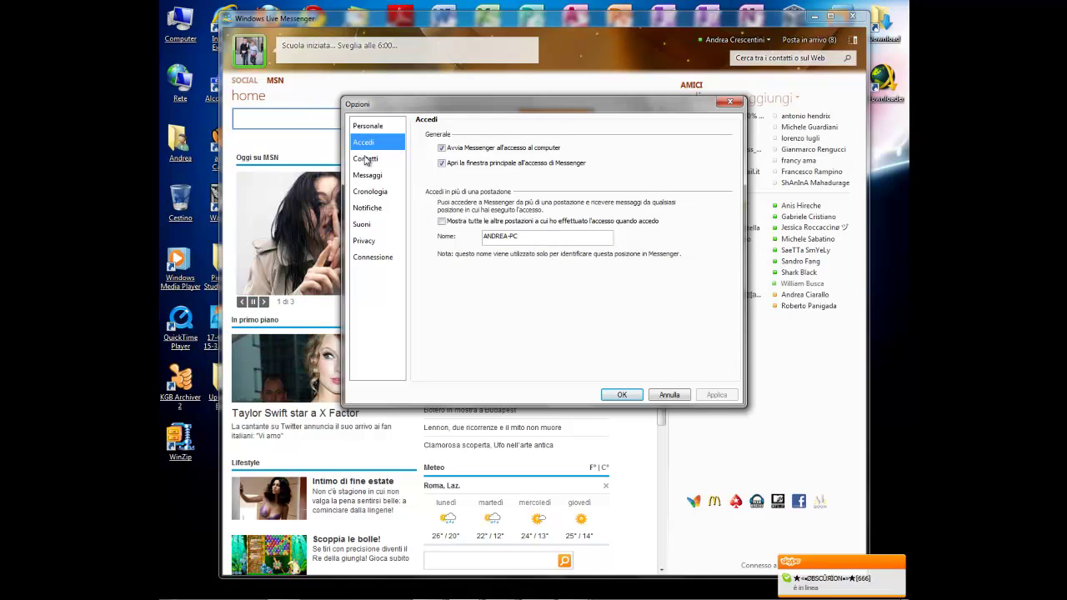
left_click(365, 159)
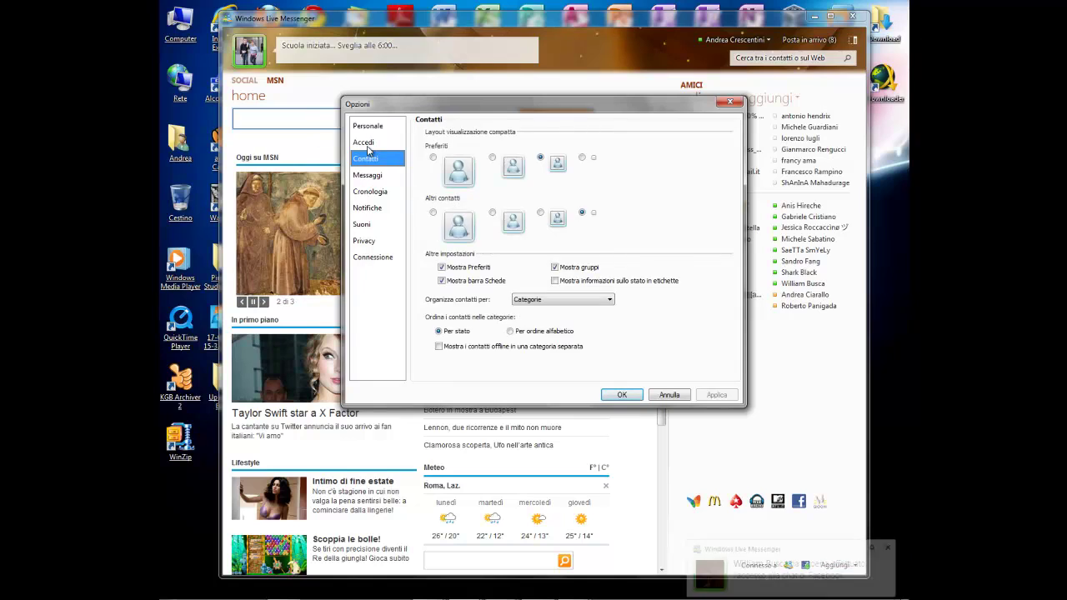
left_click(368, 146)
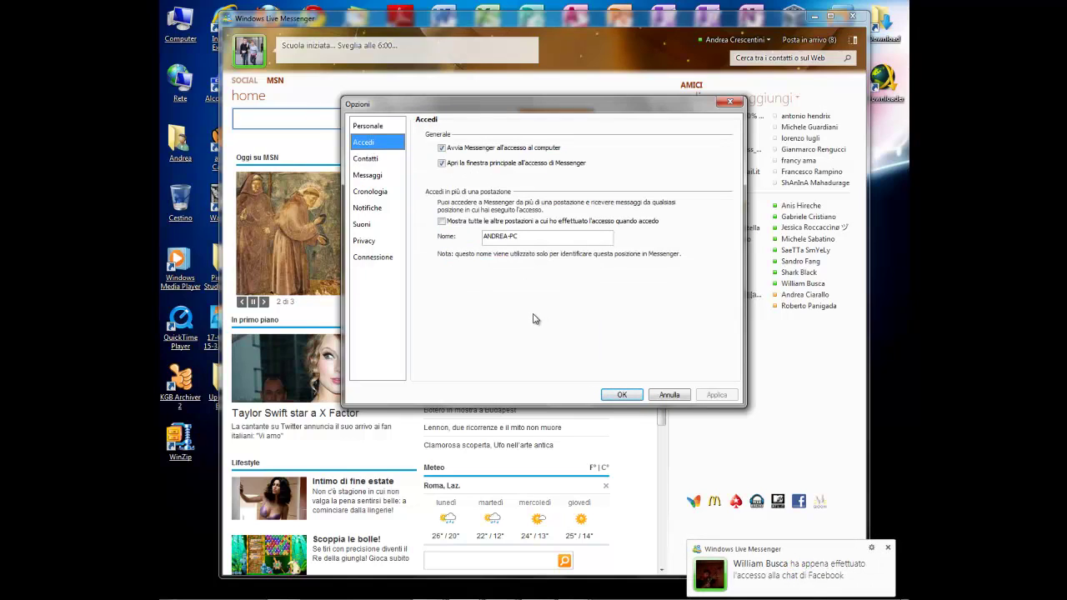
left_click(367, 178)
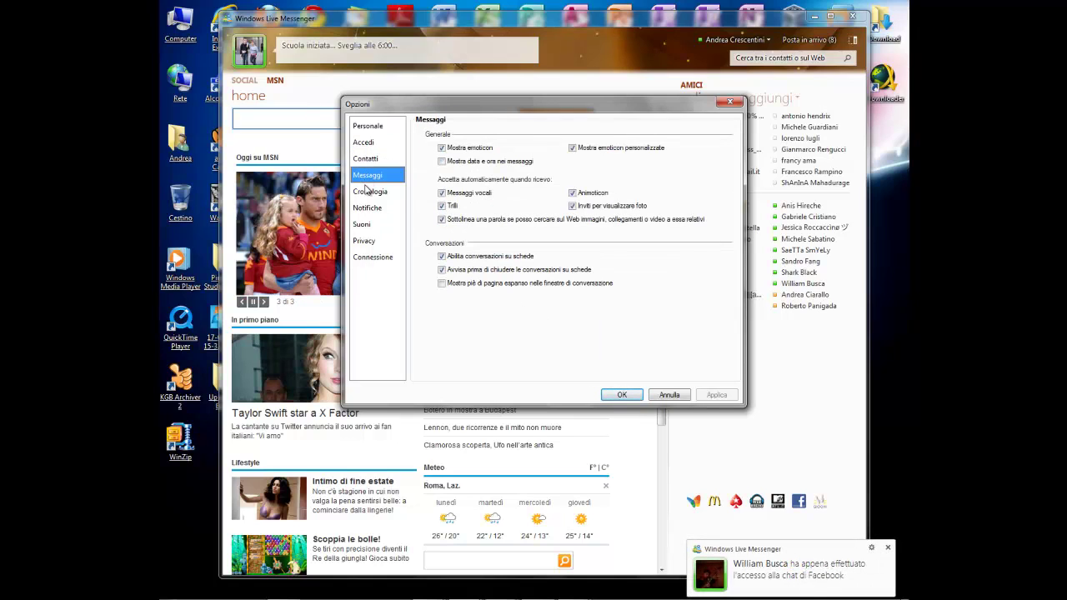
left_click(366, 192)
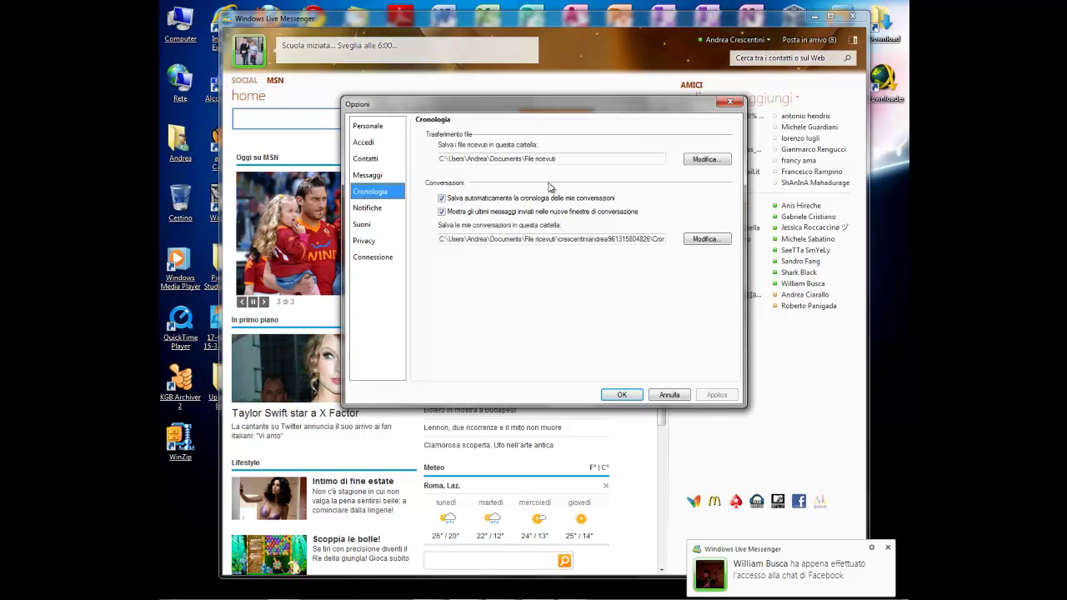
Return to the Contatti settings, move the dialog lower and try the second-largest picture layout for Preferiti.
left_click(379, 160)
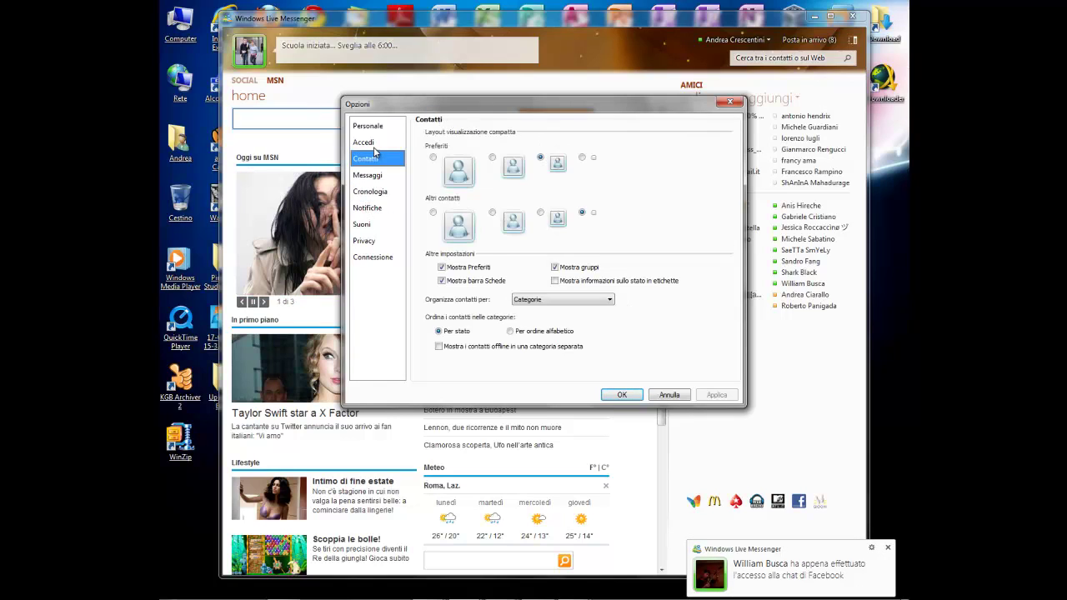
left_click(375, 144)
left_click(380, 160)
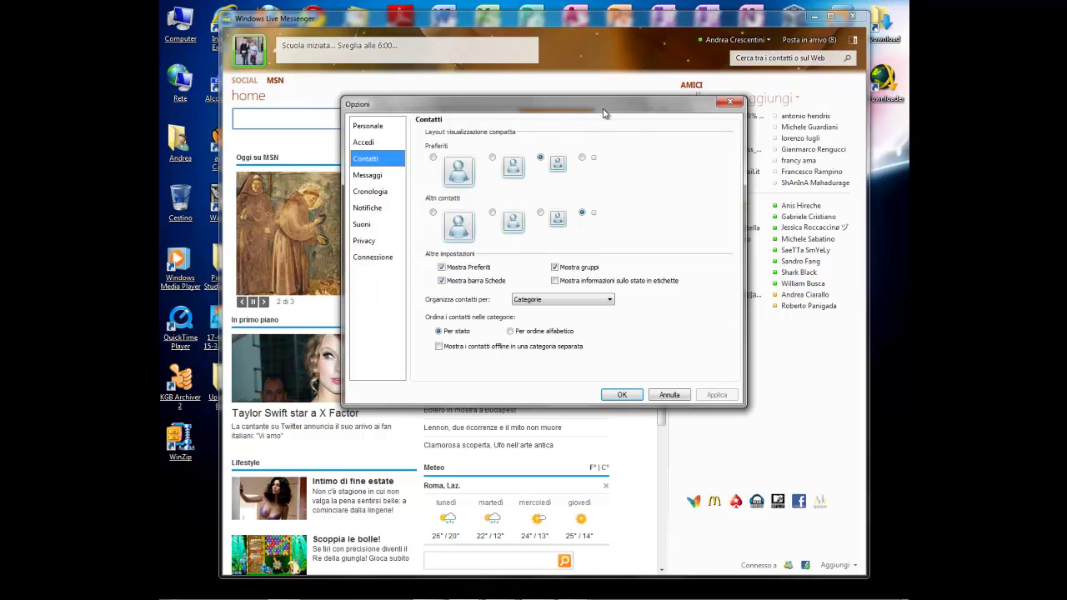
left_click_drag(604, 112, 577, 192)
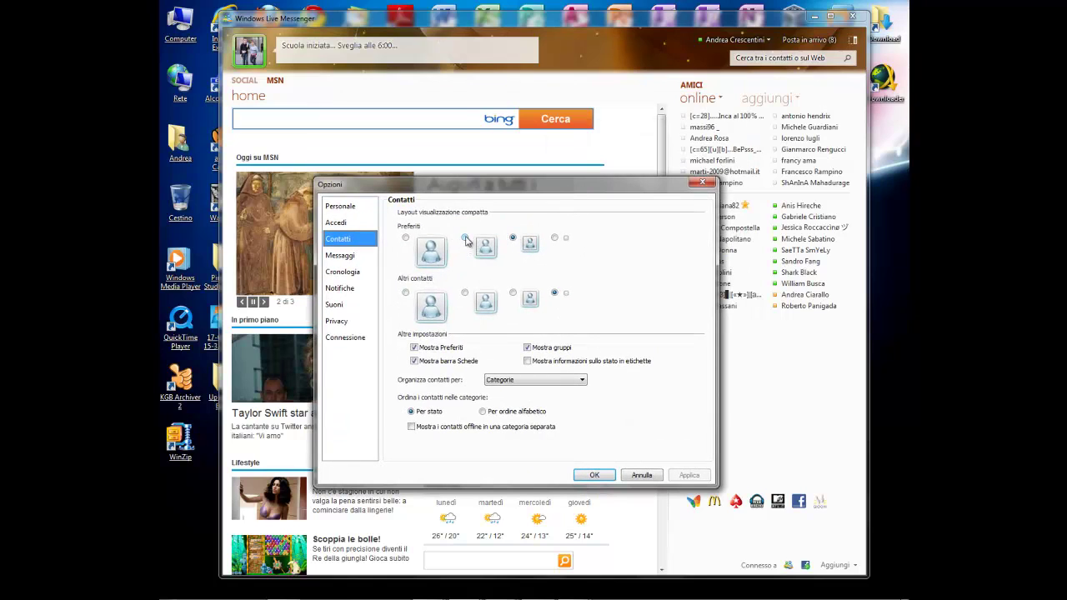
left_click(465, 238)
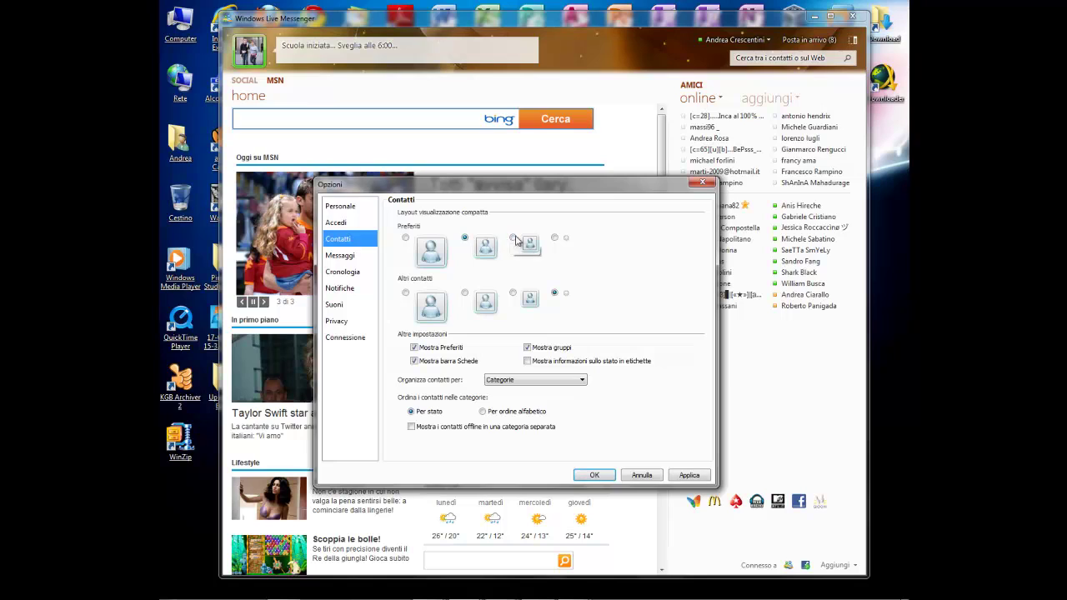
Look through the Messaggi, Cronologia, Notifiche, Suoni, Privacy and Connessione settings, then close the options without applying anything.
left_click(328, 259)
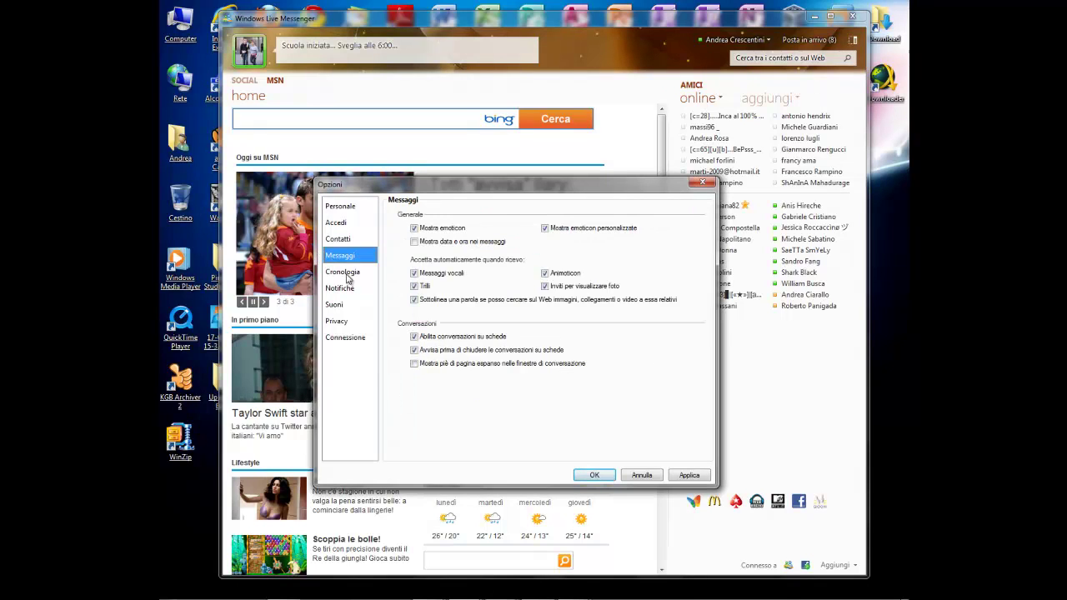
left_click(351, 276)
left_click(351, 290)
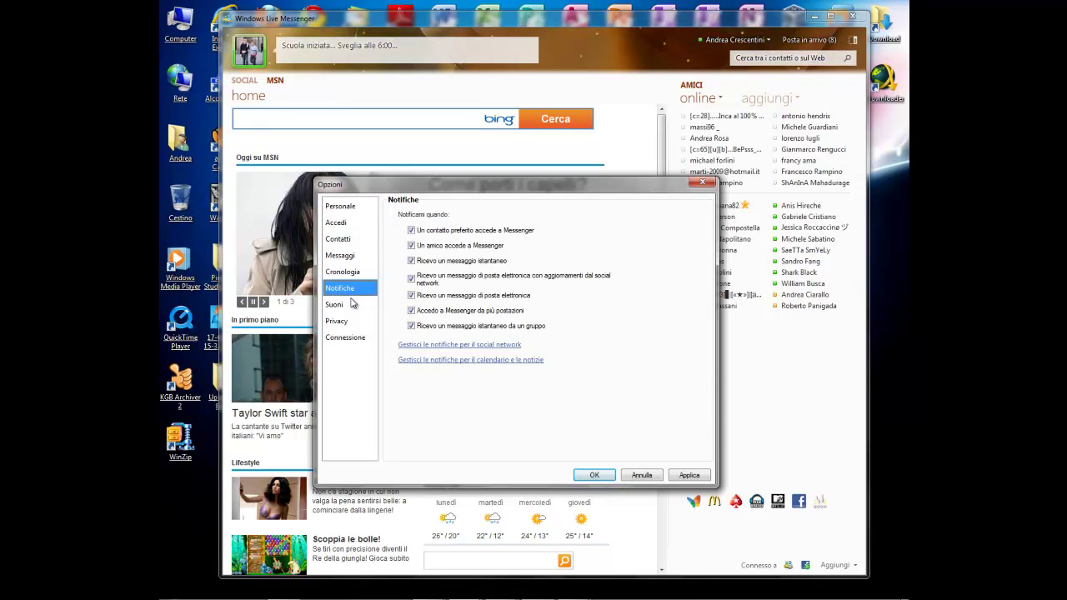
left_click(351, 304)
left_click(351, 322)
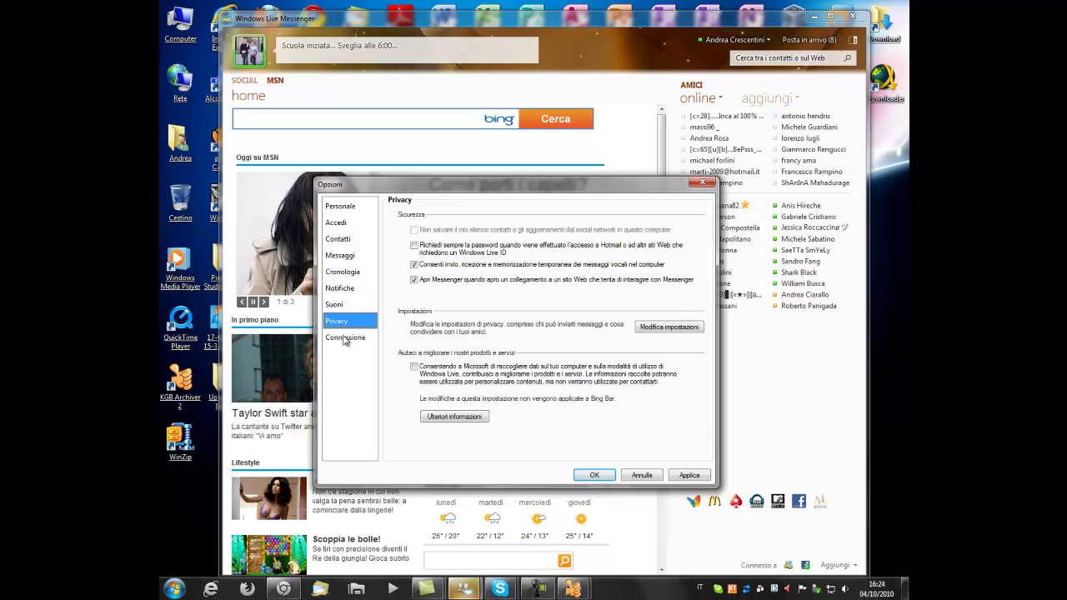
left_click(345, 337)
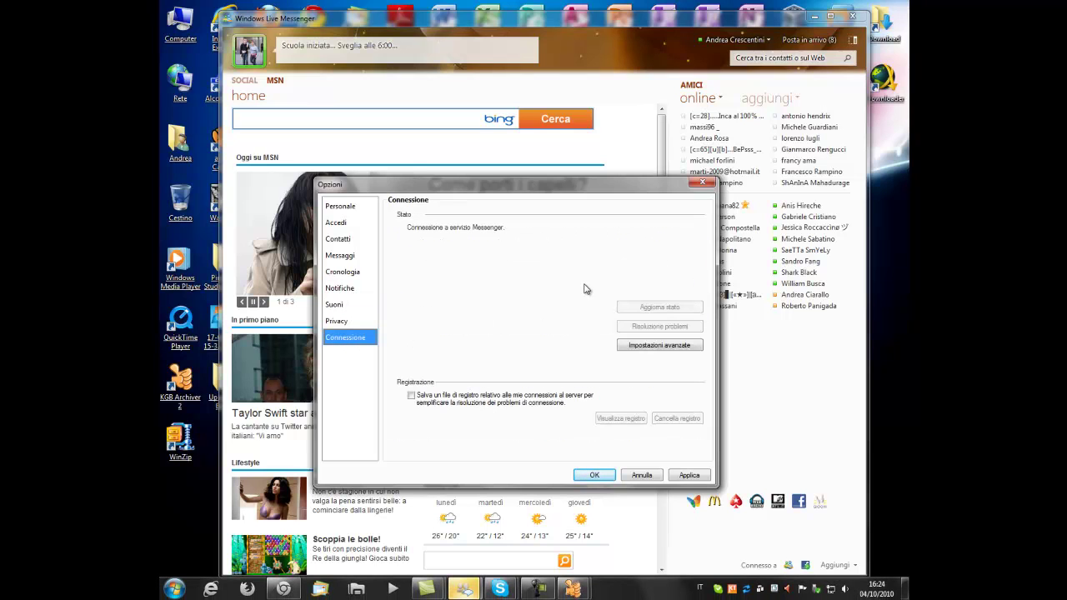
left_click(700, 183)
Close the Messenger window and open Windows Live Mail from the desktop.
left_click_drag(572, 26, 566, 14)
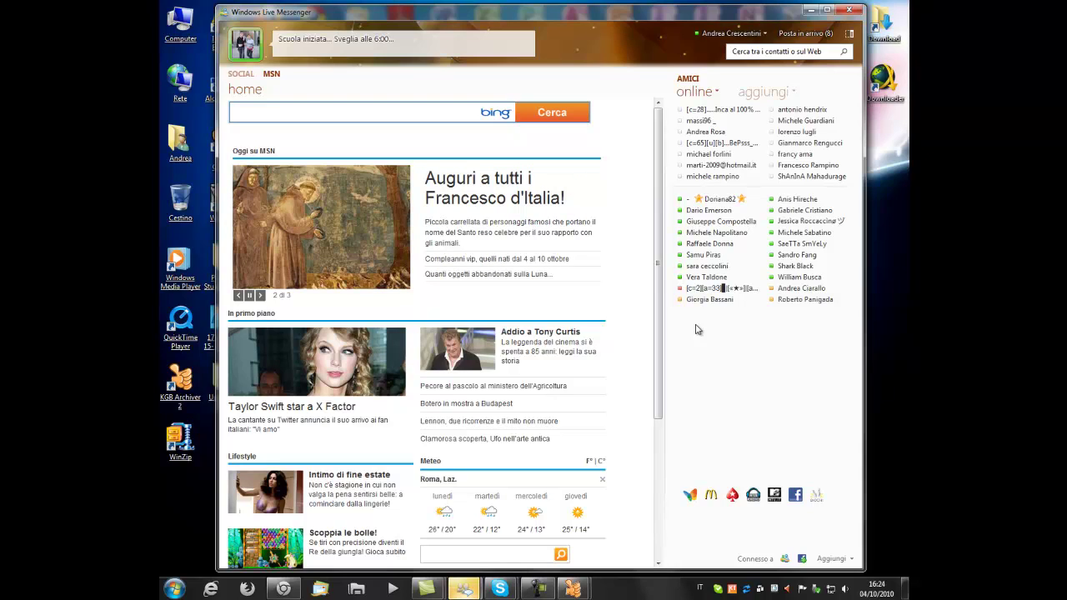
left_click(850, 10)
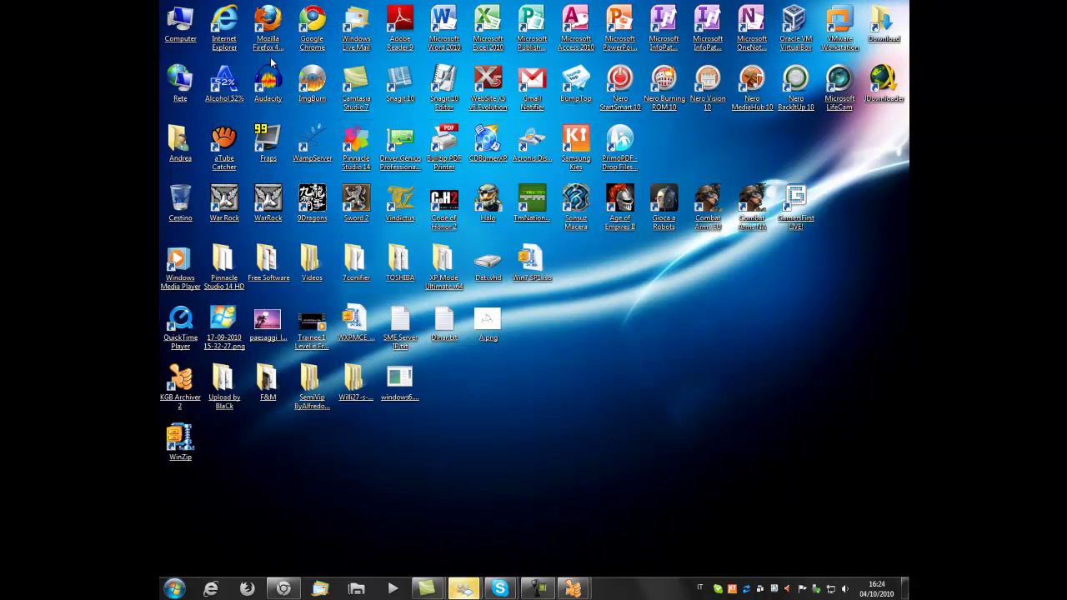
double_click(356, 25)
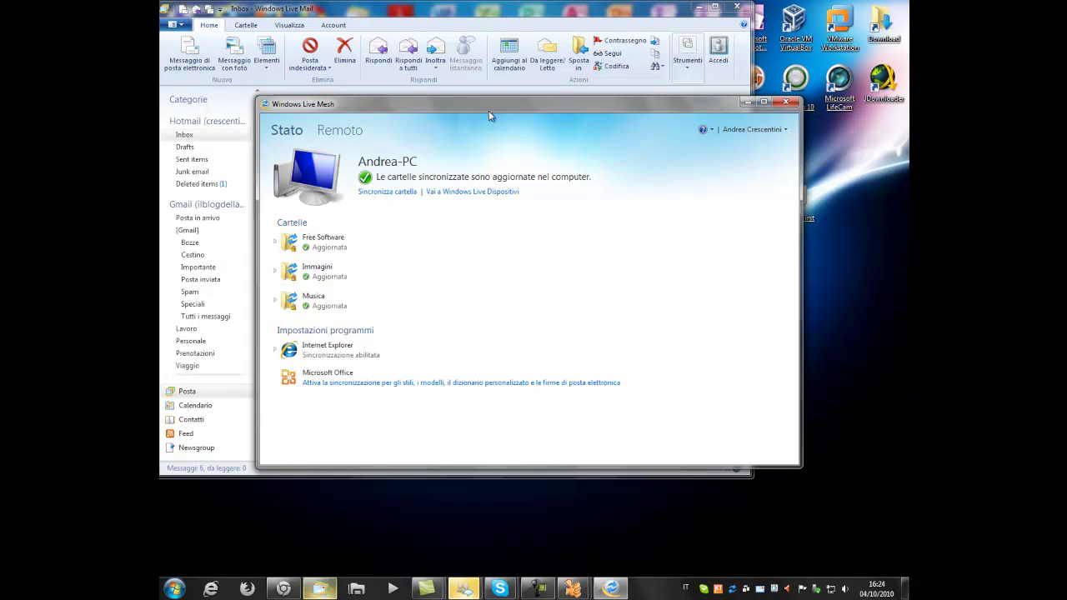
In Windows Live Mesh, expand the sync details of the Free Software, Immagini and Musica folders in an enlarged window, then close it.
left_click(275, 242)
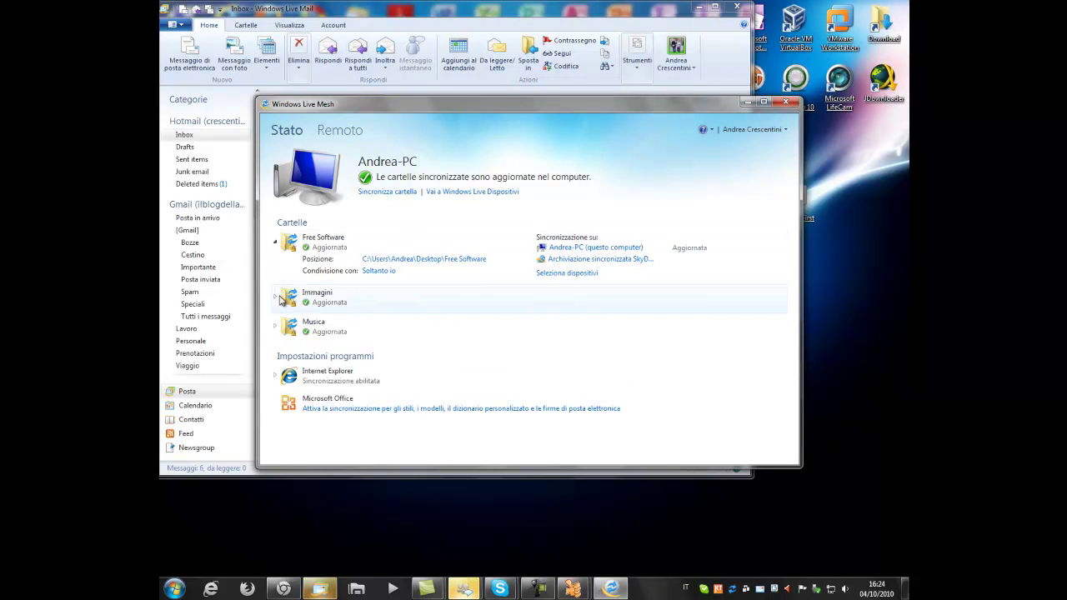
left_click(276, 296)
left_click_drag(803, 470, 866, 544)
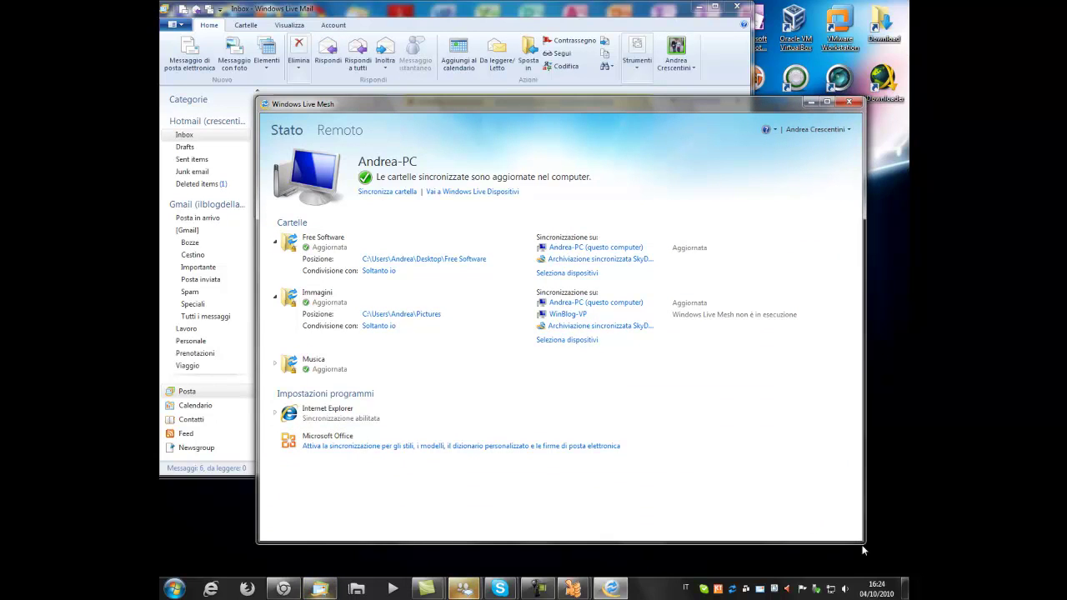
left_click(275, 364)
left_click_drag(551, 100, 530, 92)
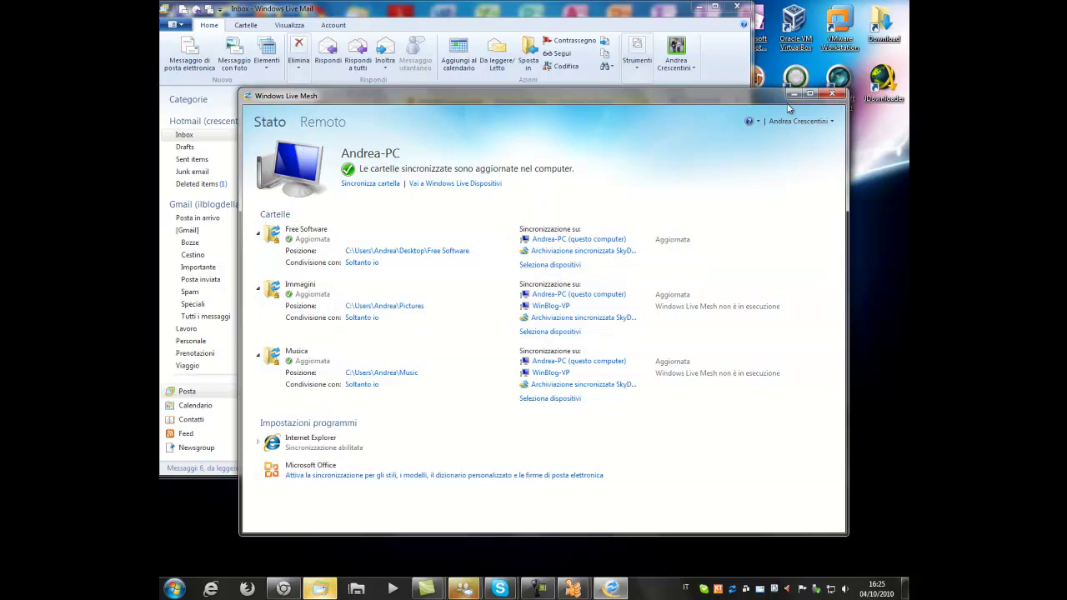
left_click(832, 94)
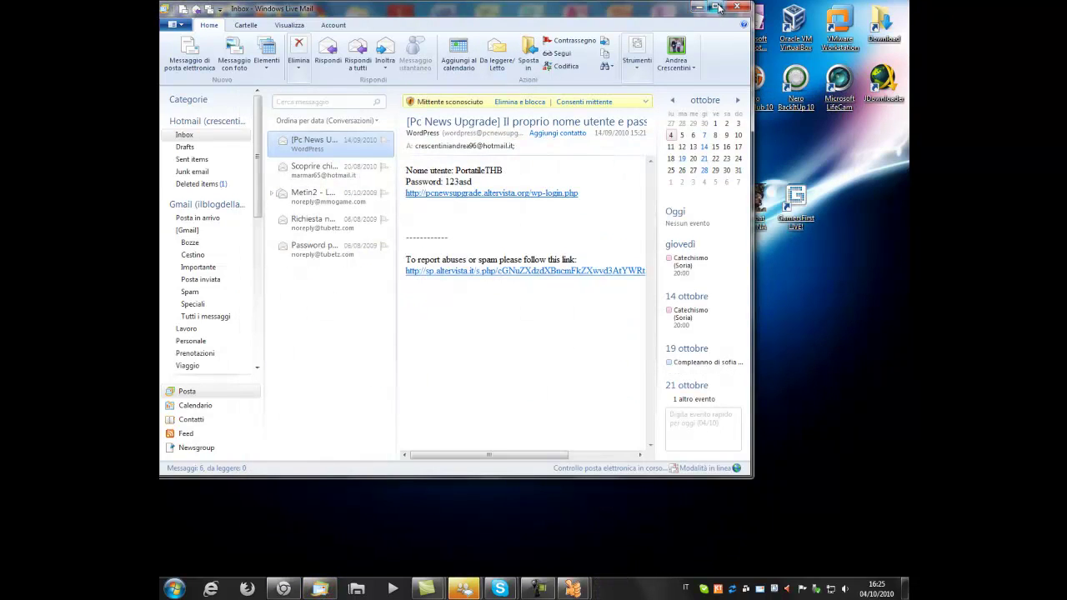
Maximise Windows Live Mail, expand the unknown-sender notice on the open message and allow its sender.
left_click(716, 8)
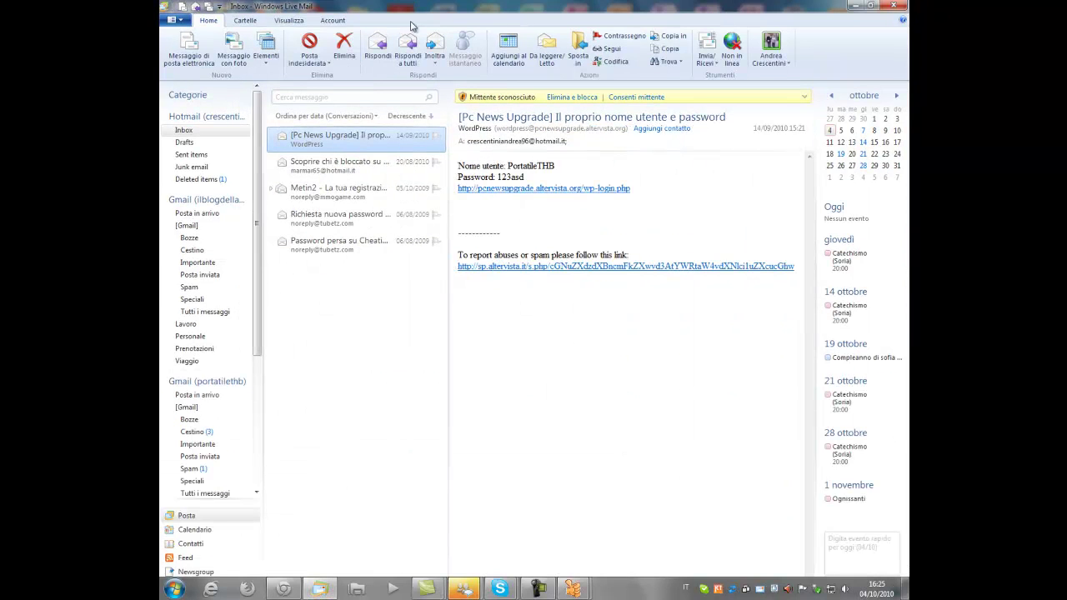
left_click(806, 99)
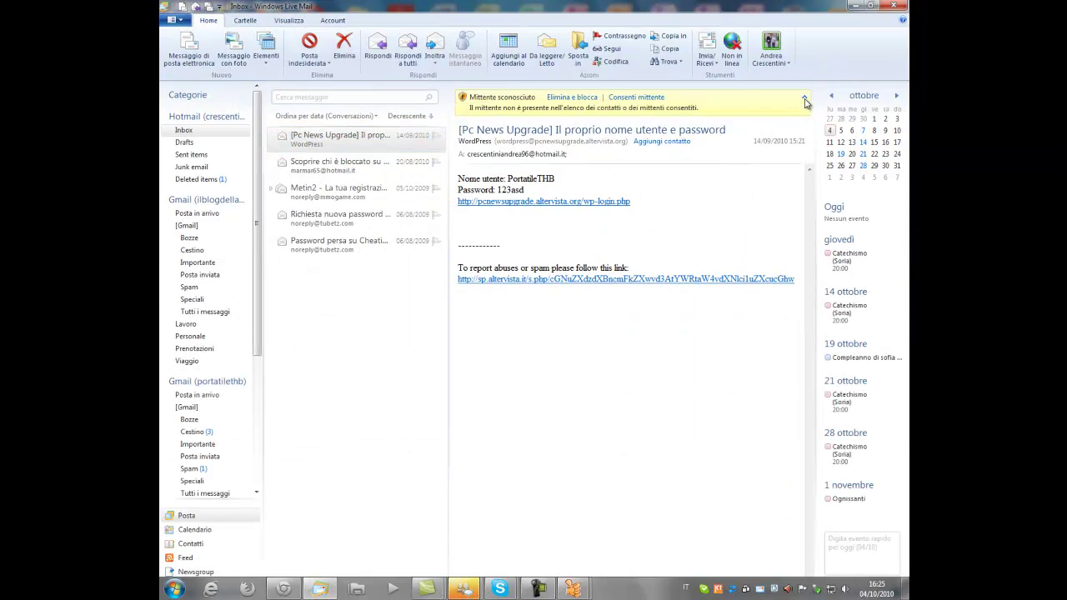
left_click(646, 98)
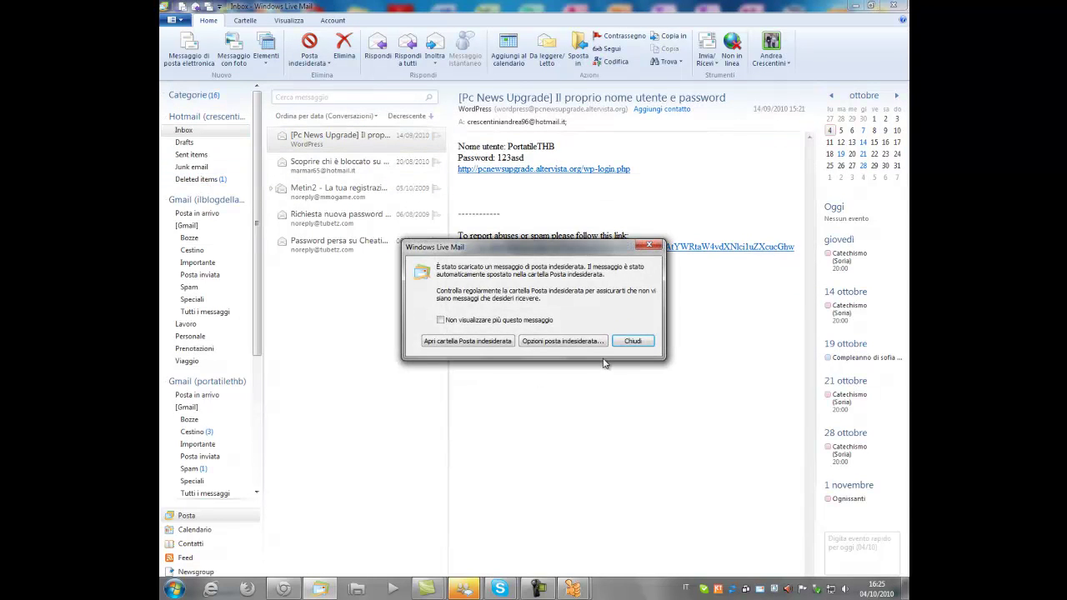
Dismiss the junk mail notice, hide the send/receive error window and clear the text selection in the message.
left_click(629, 342)
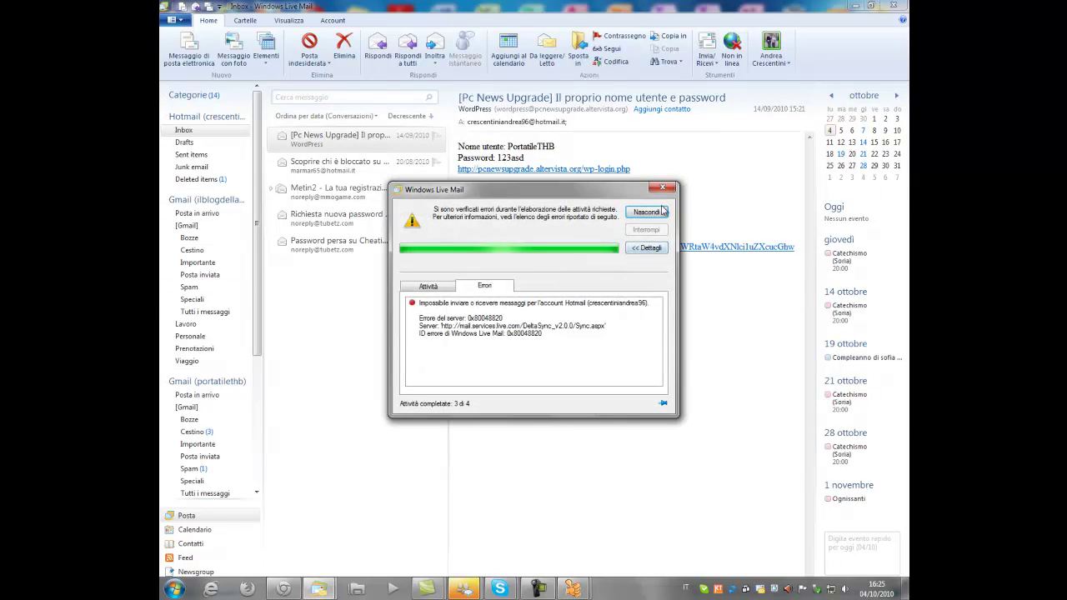
left_click(647, 211)
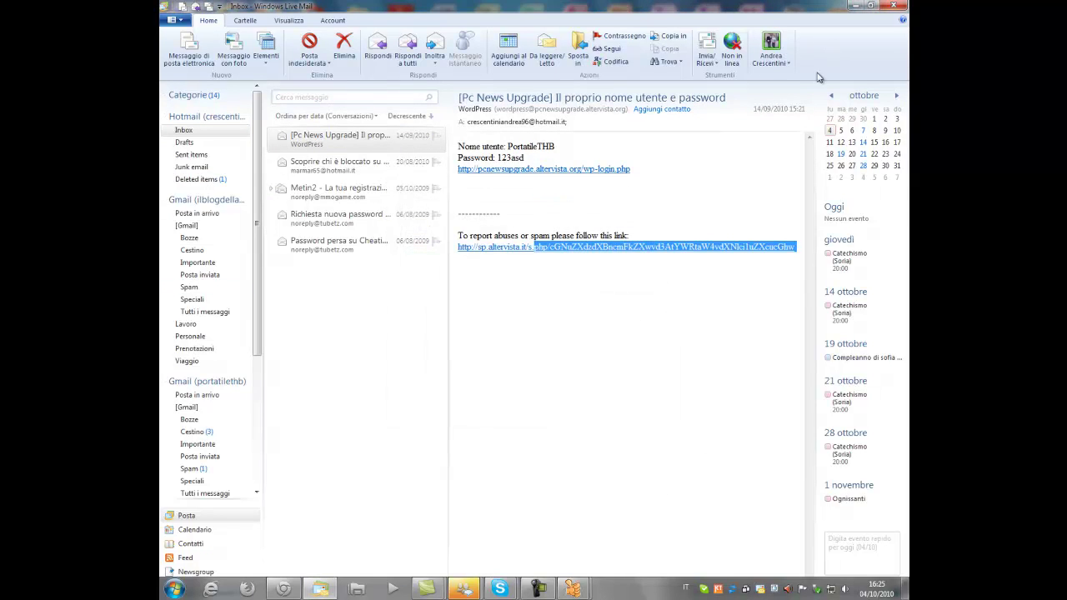
left_click(487, 285)
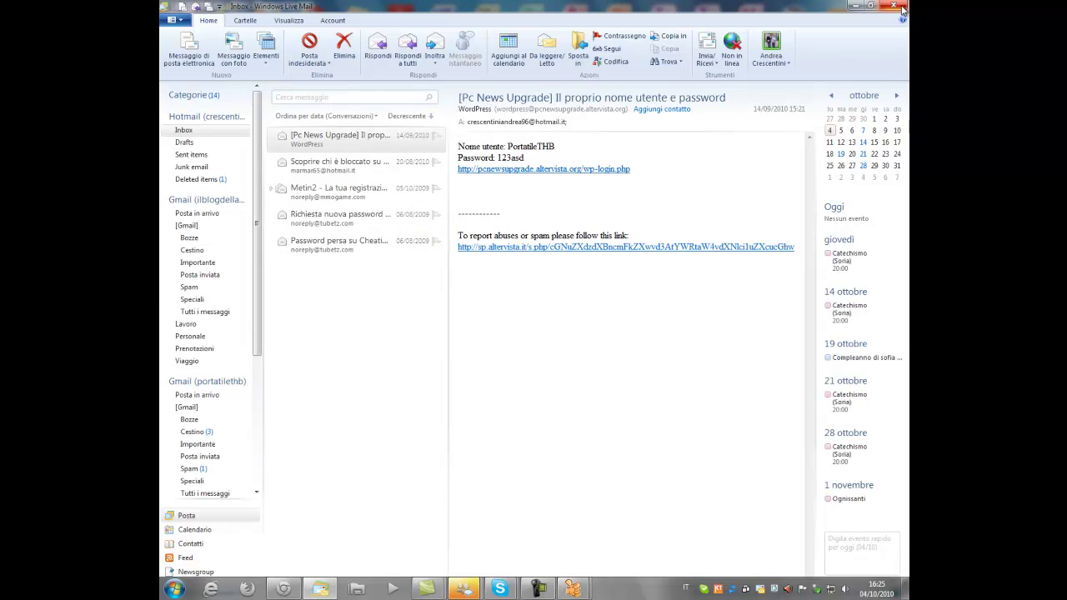
Start emptying the Hotmail account's Deleted items folder, then decline the permanent deletion.
left_click(244, 179)
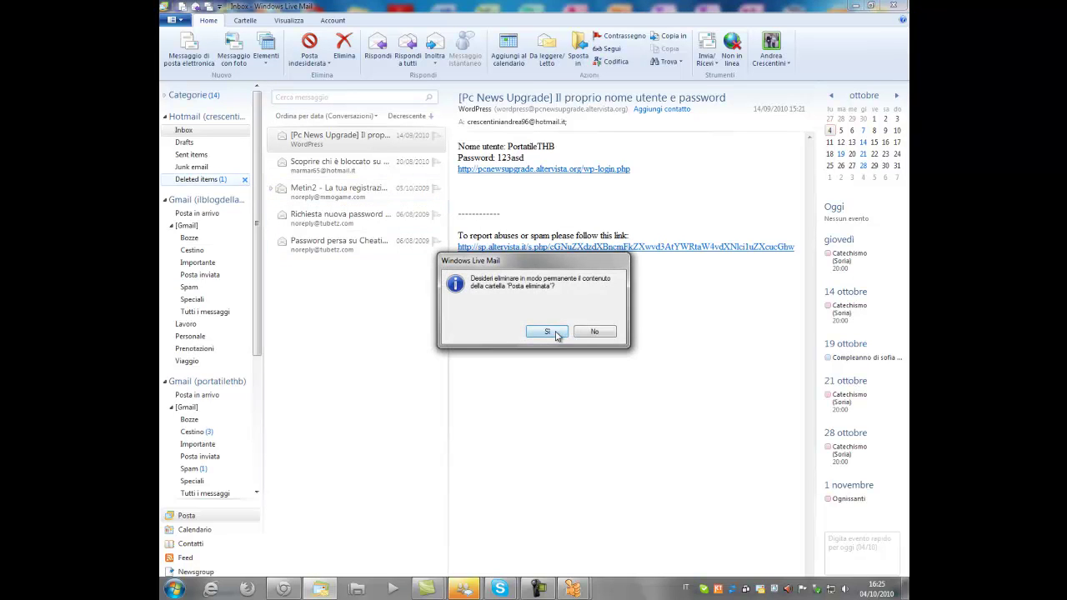
left_click(594, 332)
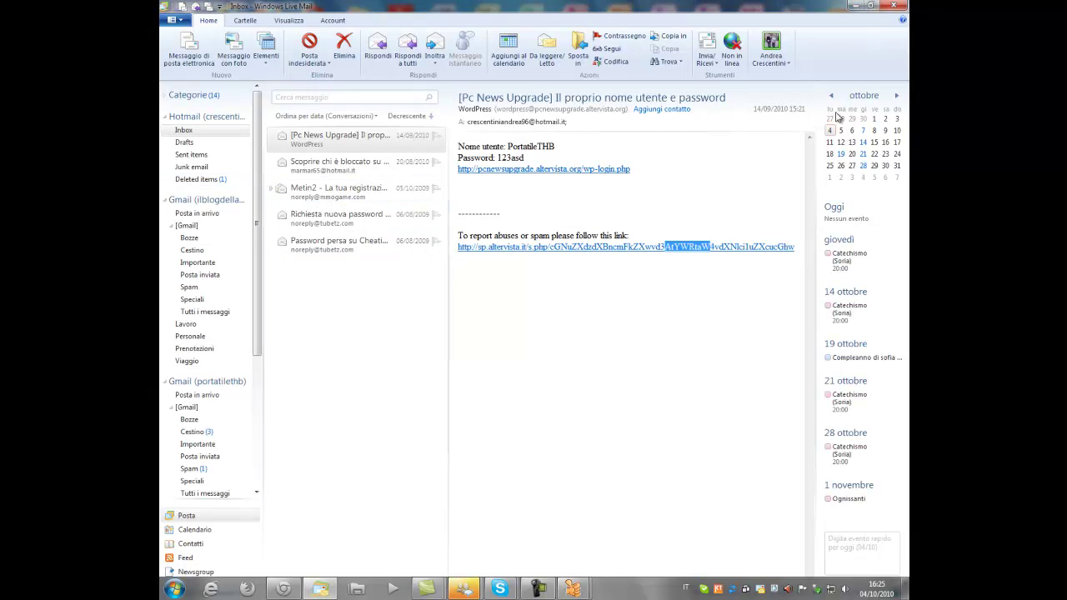
Leave Windows Live Mail for the desktop and launch Windows Live Movie Maker from the list of all programs.
key("super+d")
left_click(175, 589)
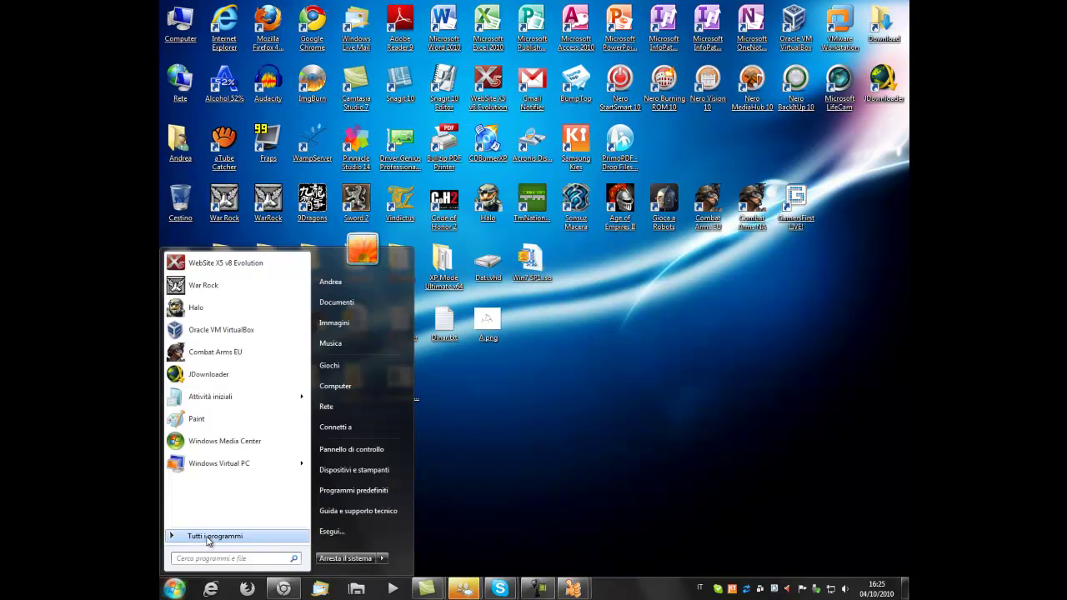
left_click(211, 536)
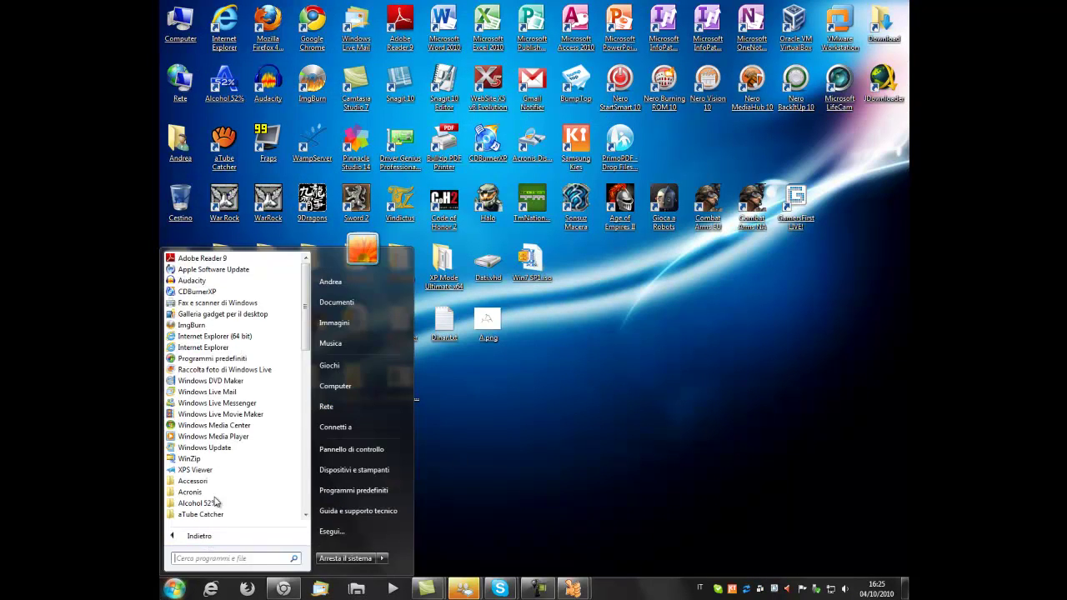
left_click(231, 427)
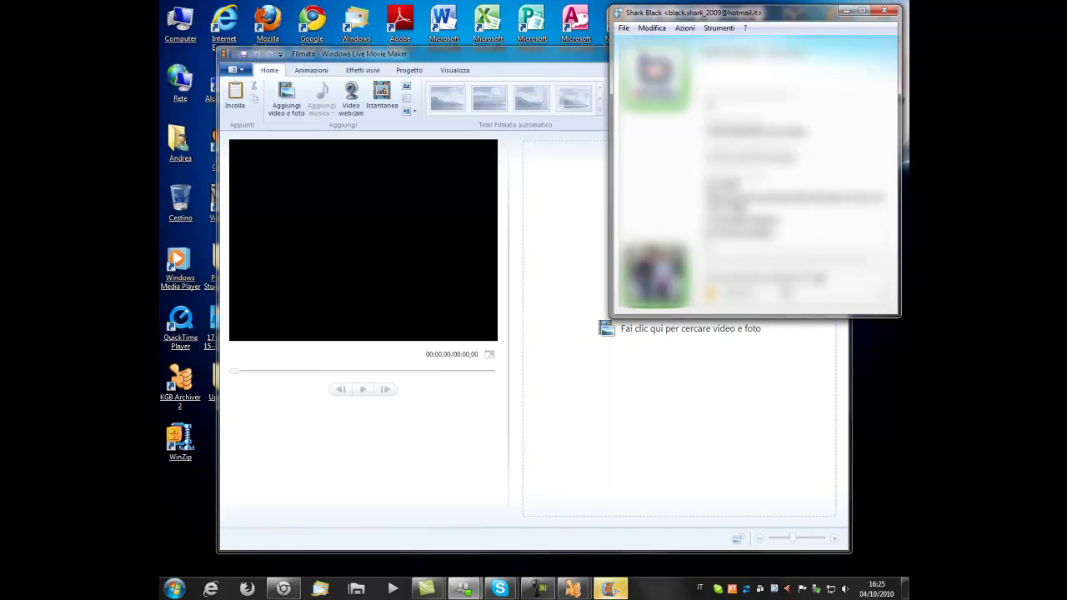
left_click(846, 11)
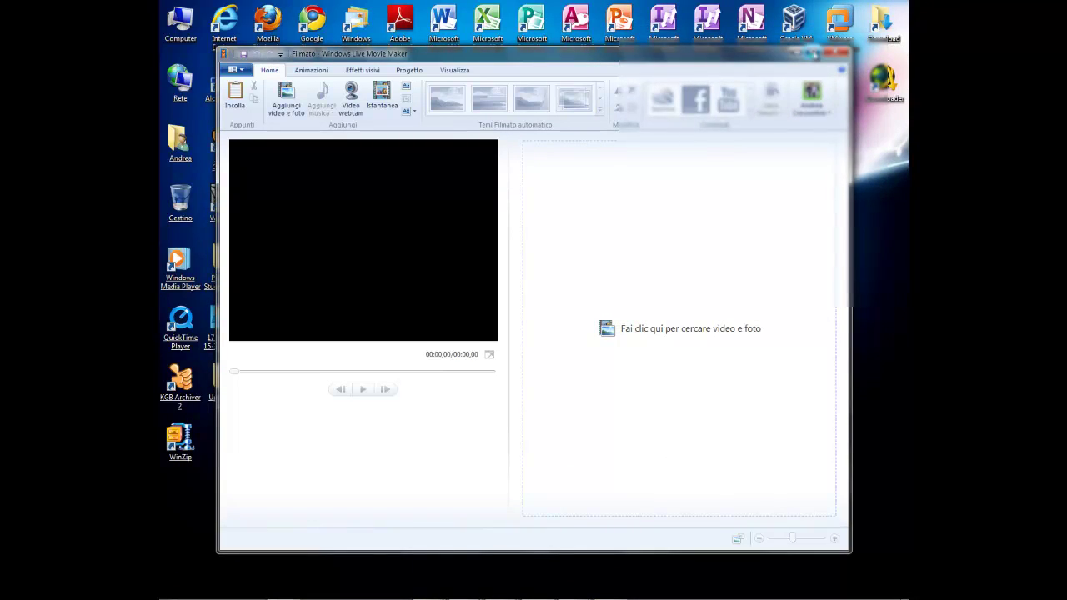
left_click(816, 52)
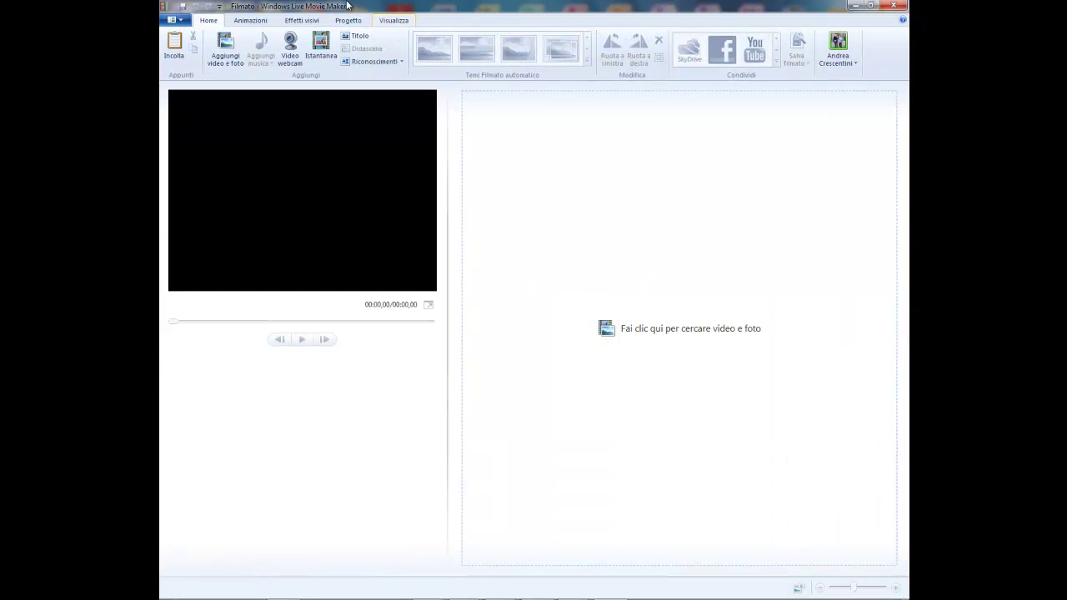
left_click(563, 267)
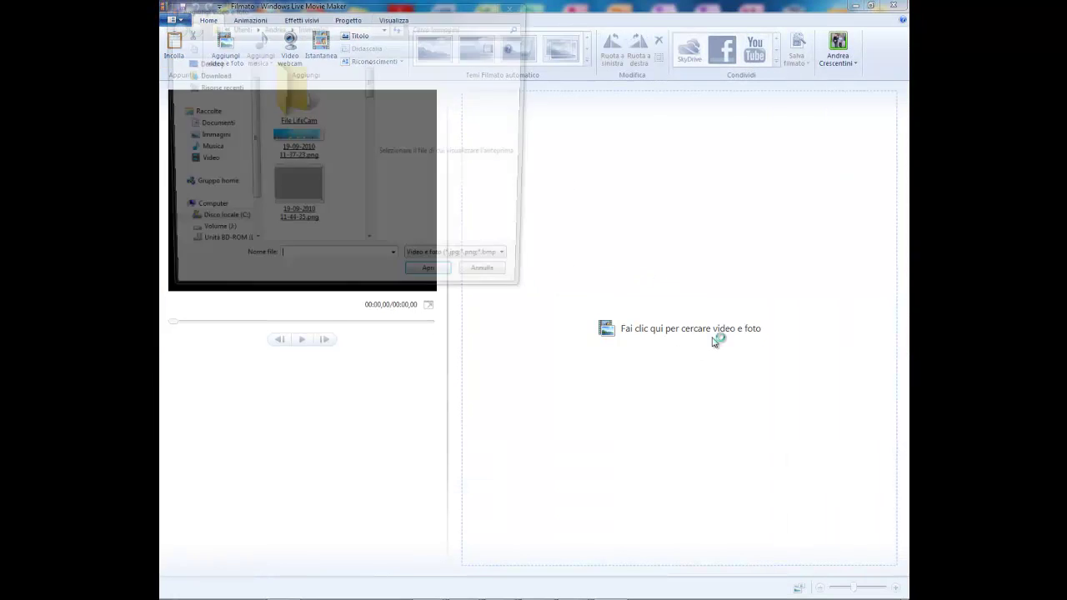
double_click(297, 193)
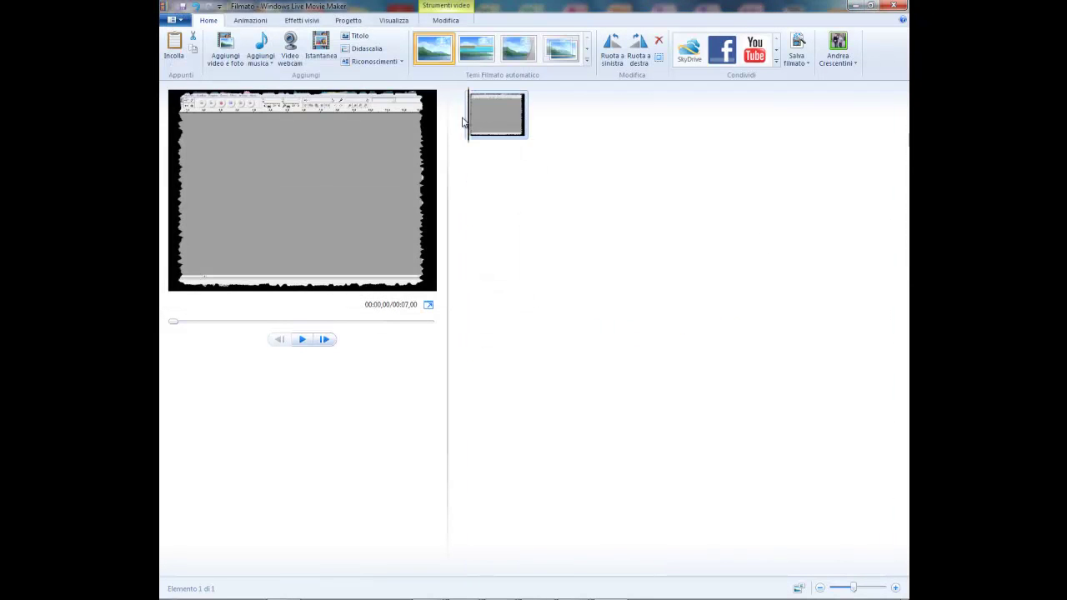
Apply the fourth AutoMovie theme to the project and decline adding music.
left_click_drag(483, 123, 689, 219)
left_click(562, 50)
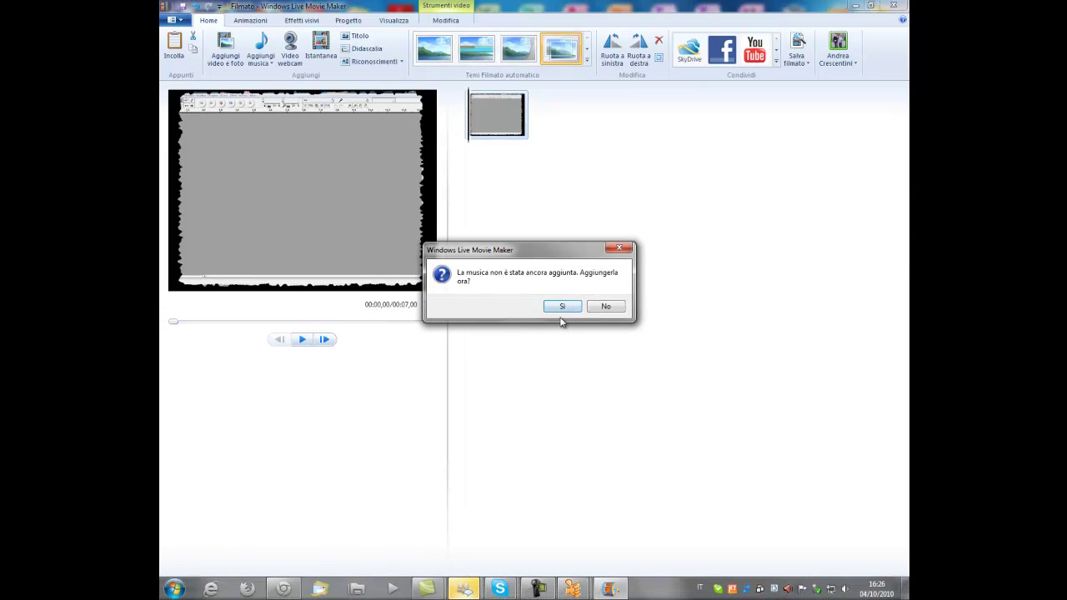
left_click(624, 306)
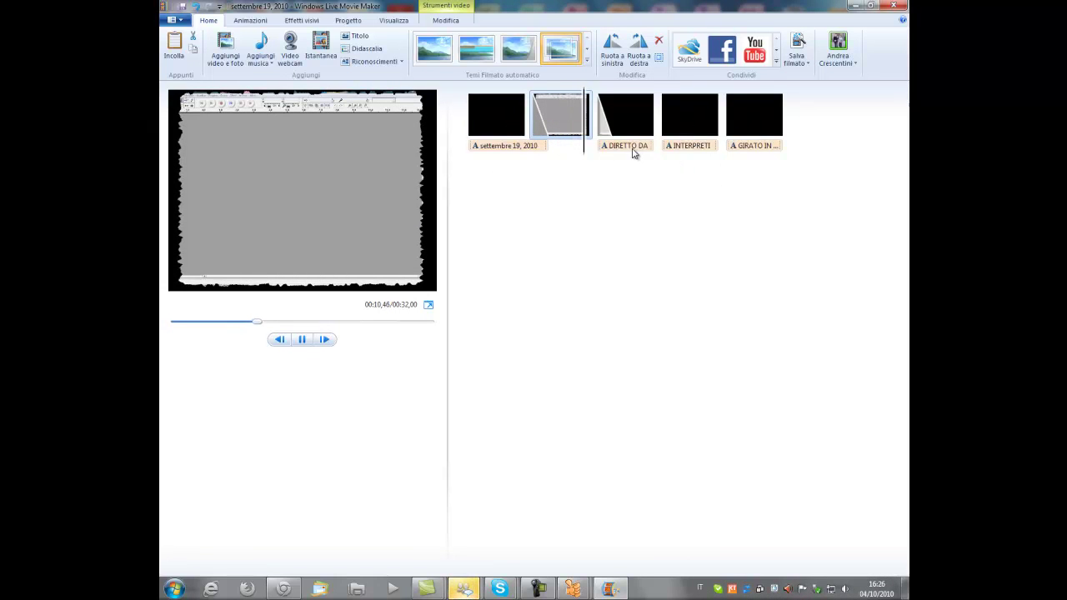
Delete all the title, picture and credit clips from the project, then close Movie Maker without saving.
left_click(512, 125)
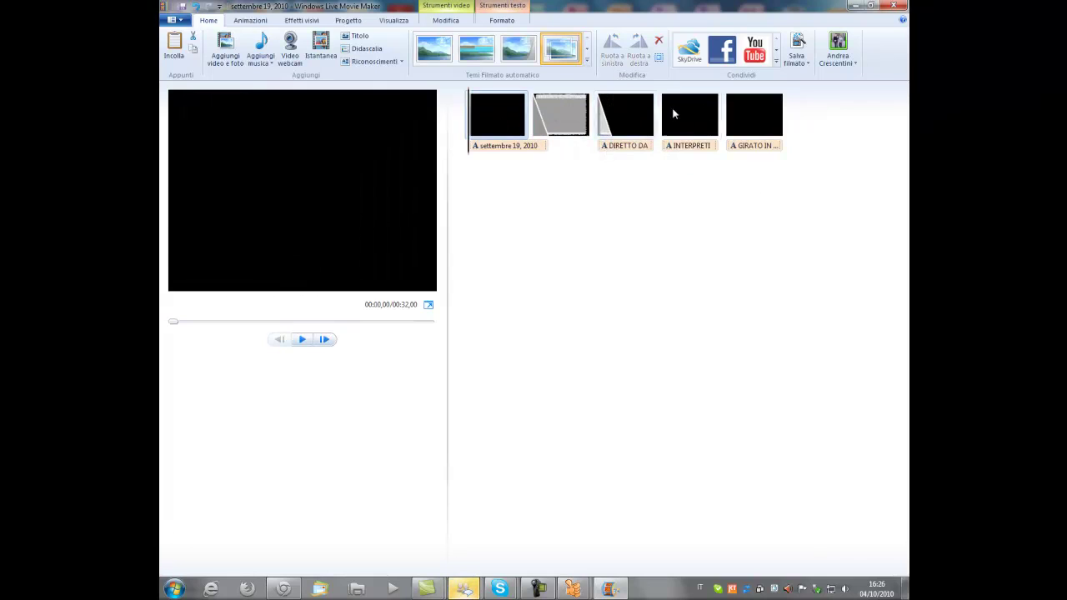
left_click(751, 117, "shift")
key("Delete")
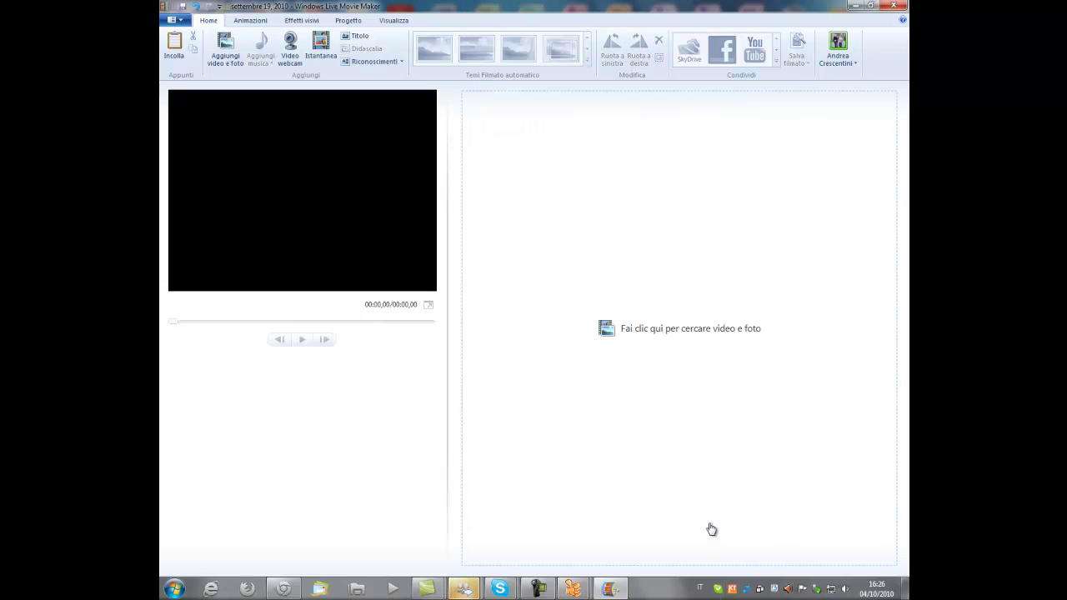
left_click(895, 7)
left_click(559, 300)
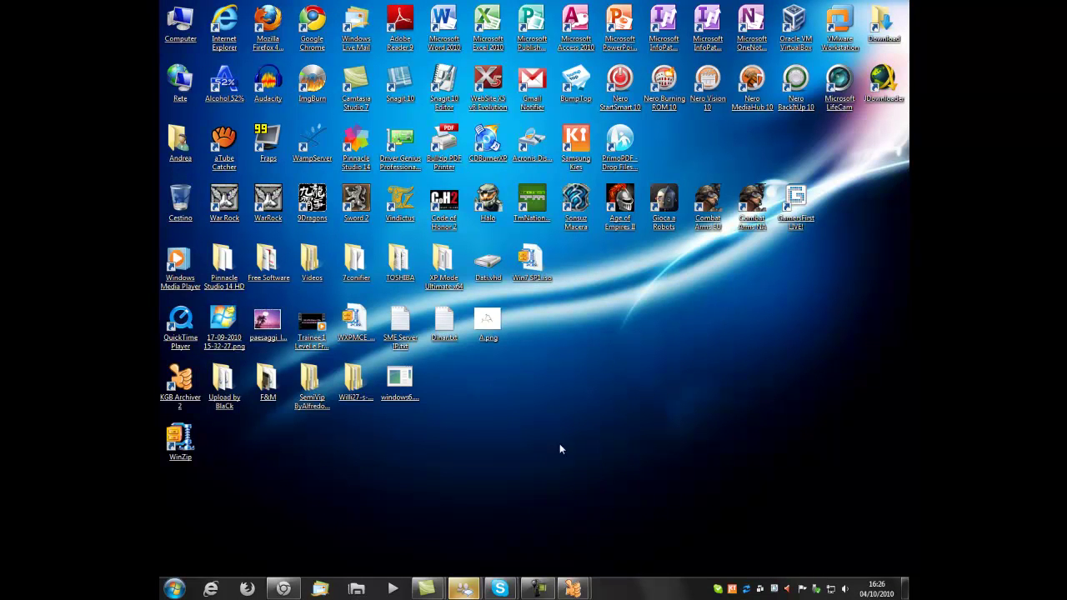
Look through the list of all installed programs for other Windows Live applications, then close the list.
left_click(174, 588)
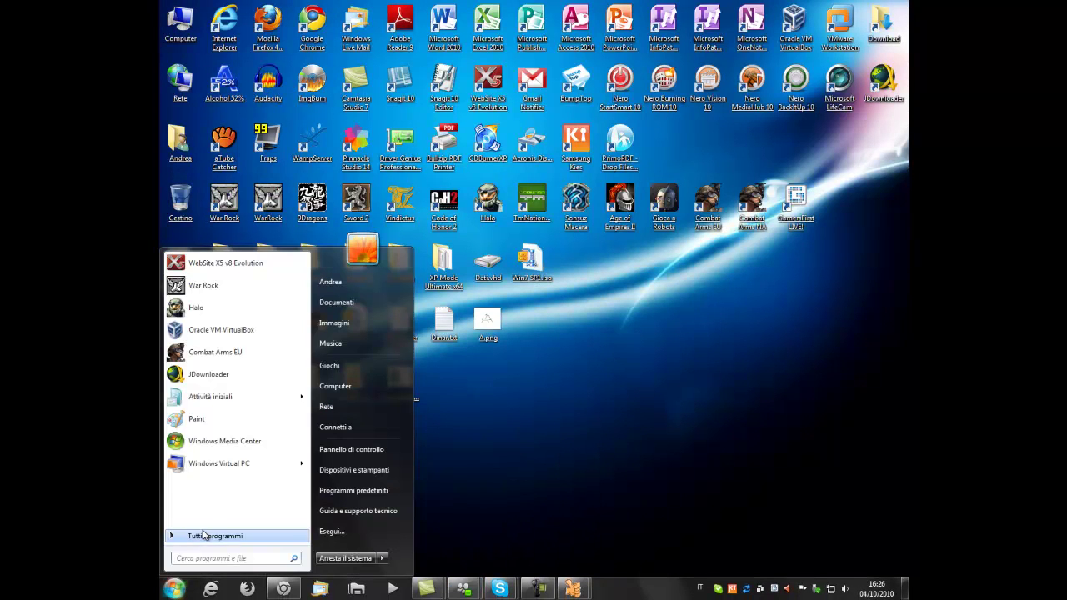
left_click(205, 536)
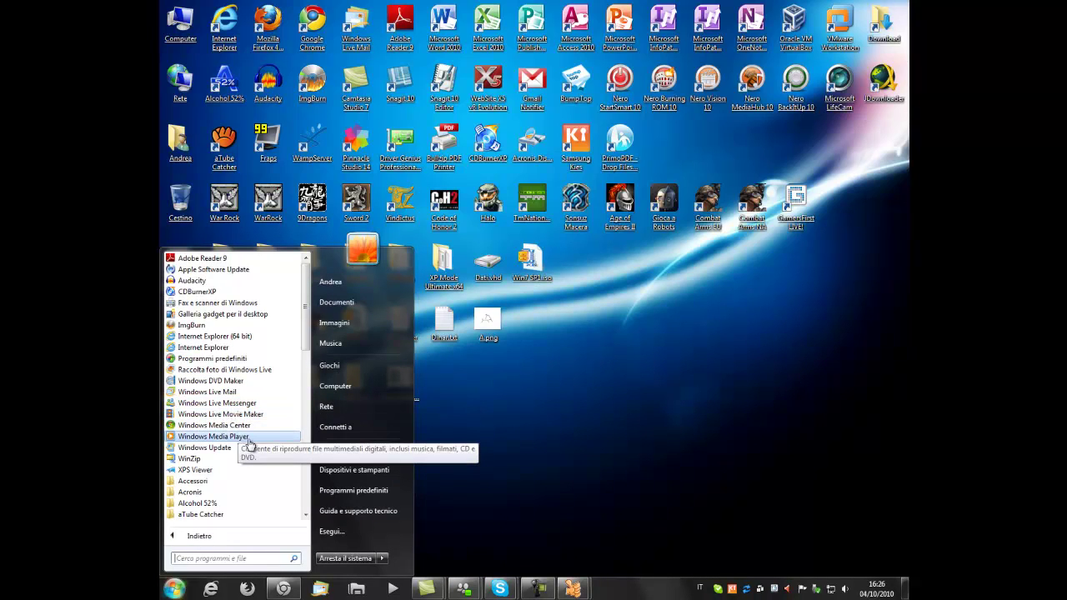
scroll(230, 397, "down", 1)
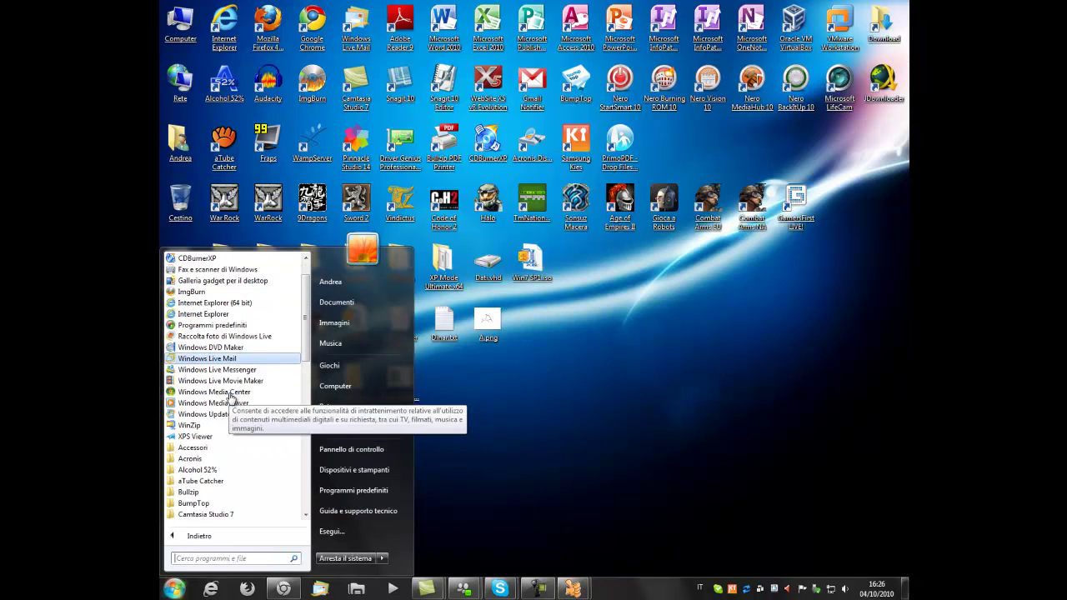
scroll(230, 397, "down", 7)
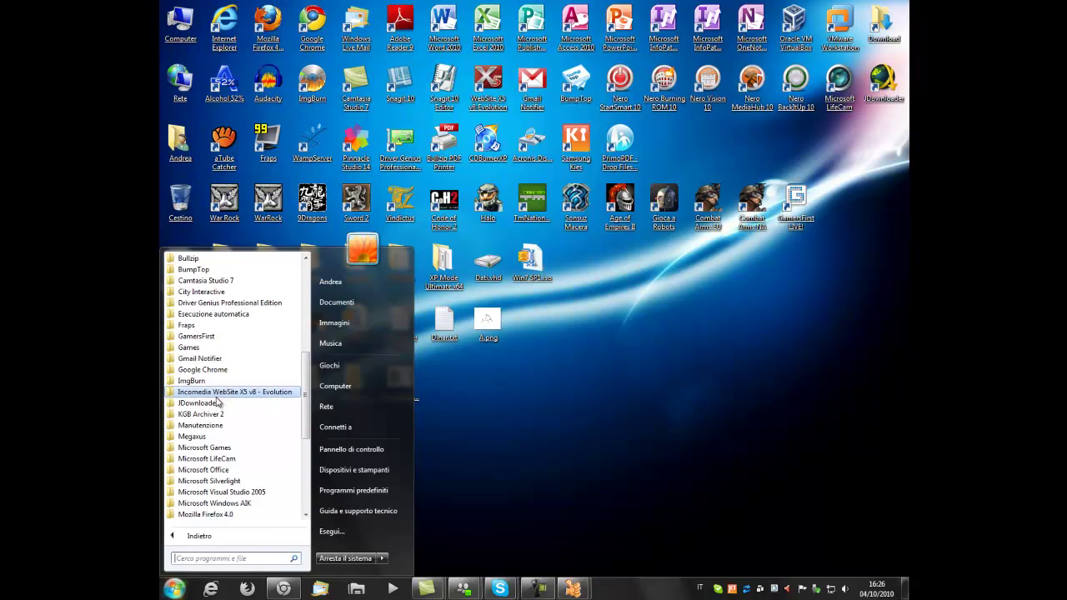
scroll(216, 402, "up", 8)
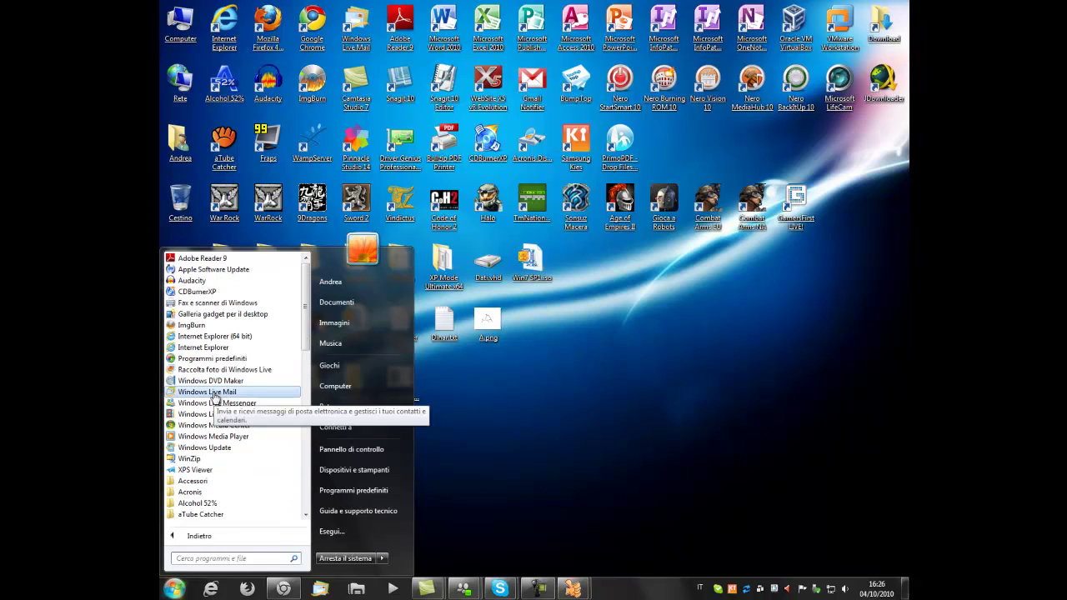
scroll(216, 399, "down", 3)
scroll(216, 400, "up", 3)
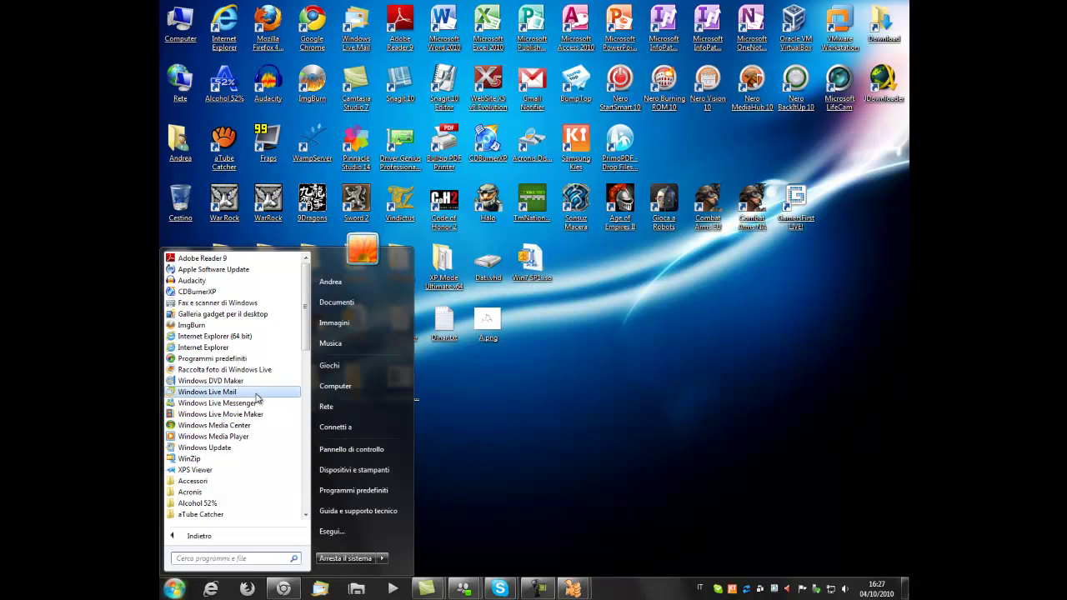
scroll(250, 417, "down", 10)
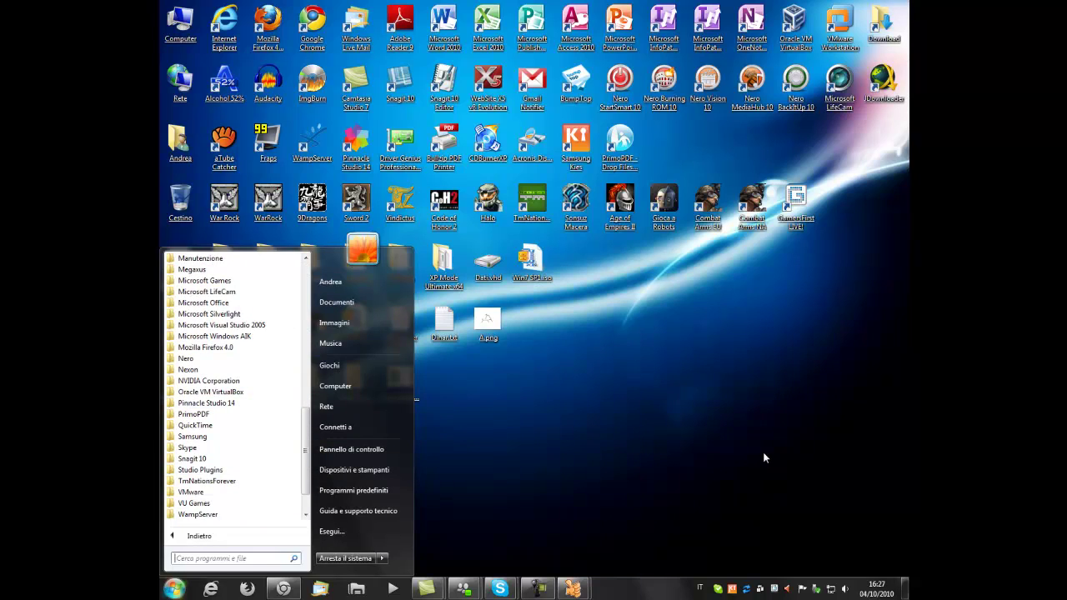
scroll(279, 466, "down", 2)
left_click(882, 534)
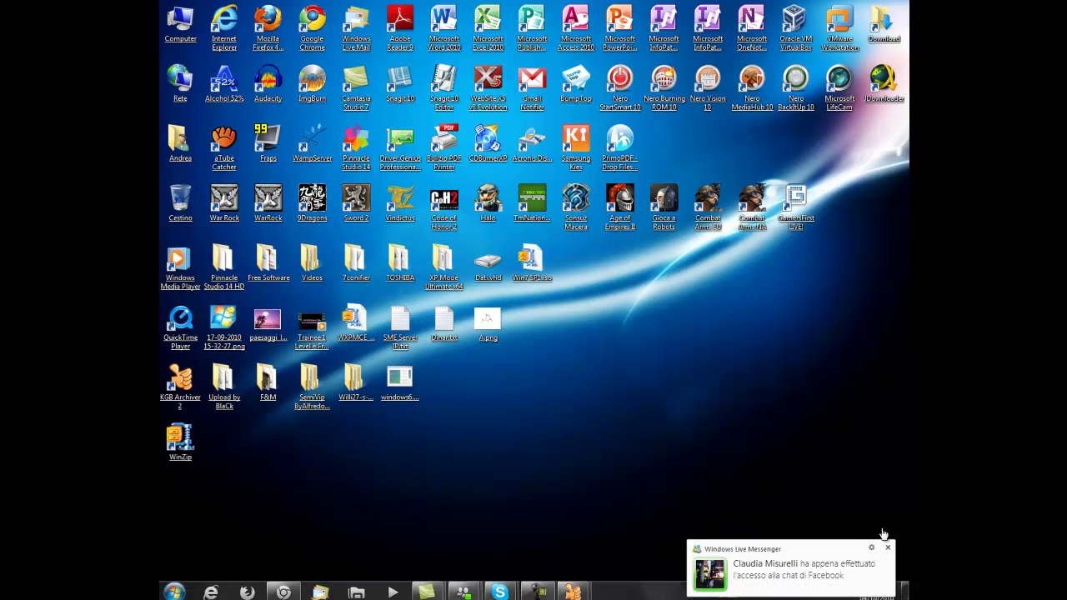
Dismiss the Messenger sign-in notification, switch to Chrome and close its window with the Easy Share download page.
left_click(888, 548)
left_click(284, 589)
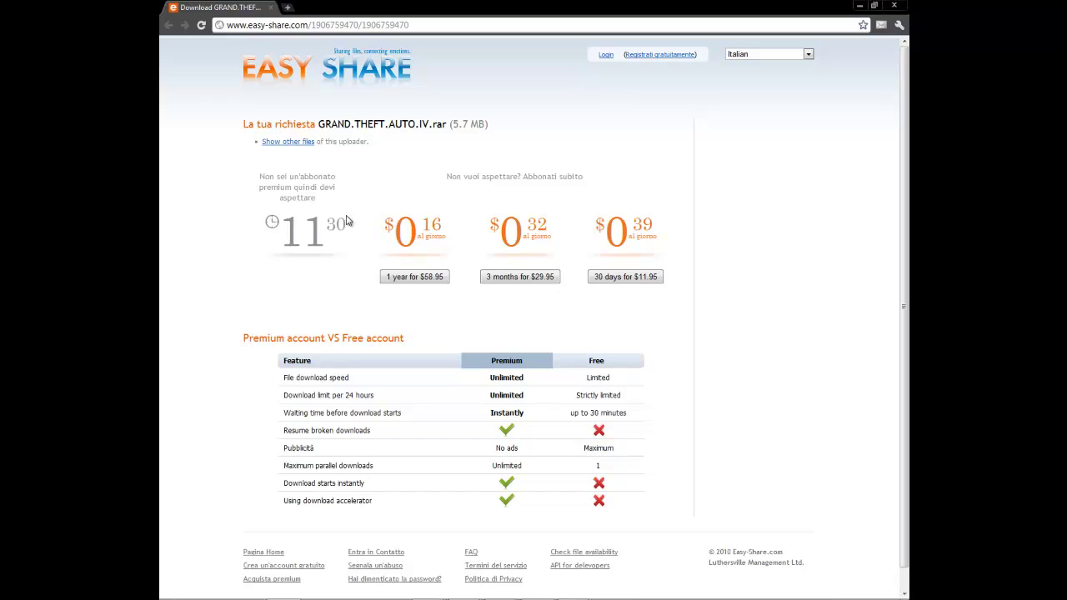
left_click_drag(234, 195, 285, 262)
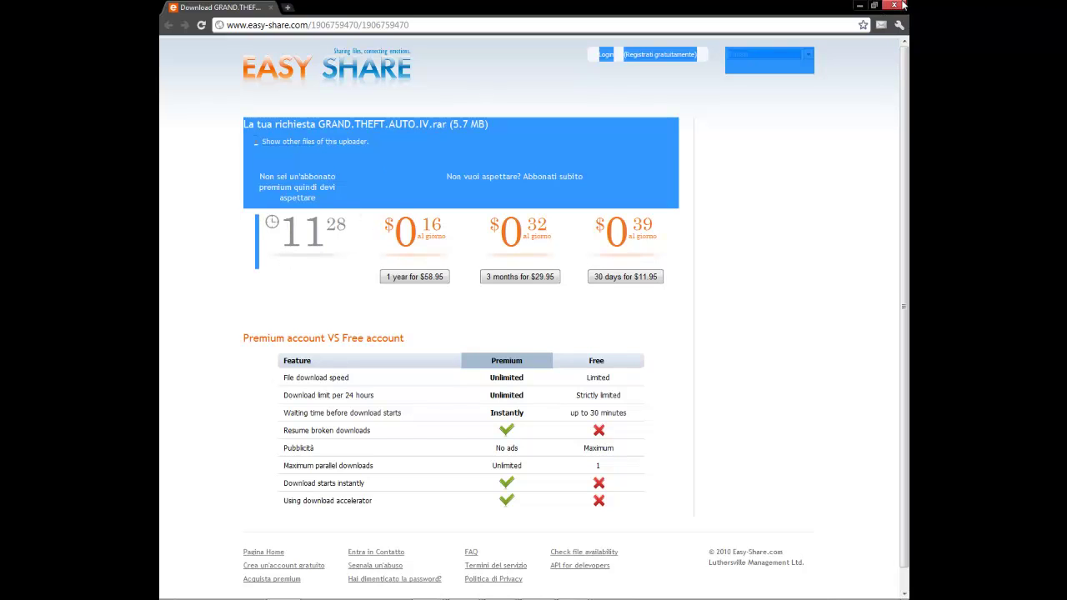
left_click(899, 5)
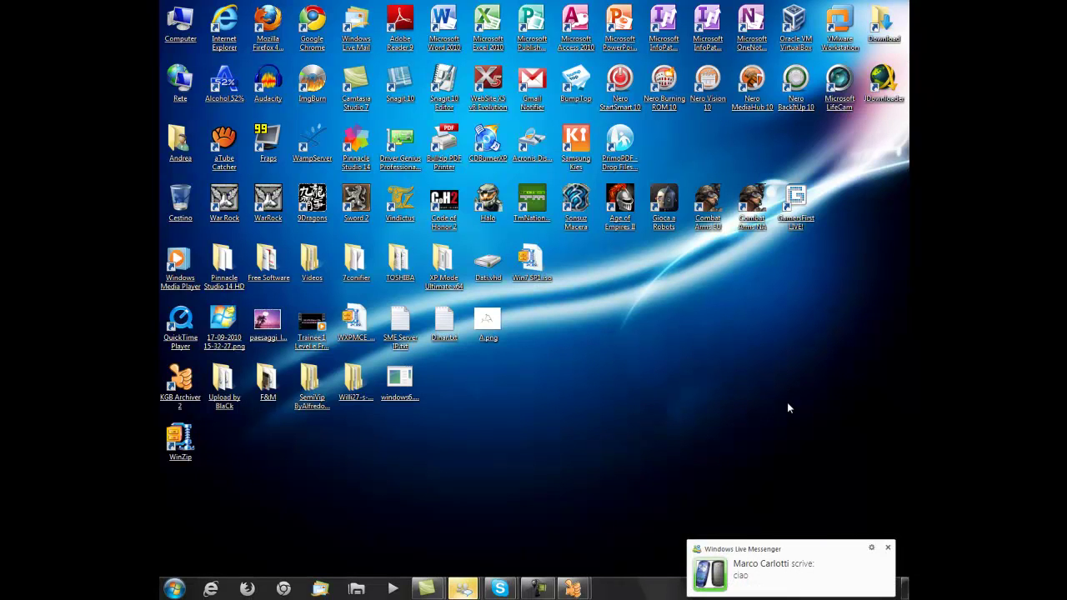
Dismiss the incoming Messenger message notification and close the running KGB Archiver 2.
left_click(888, 547)
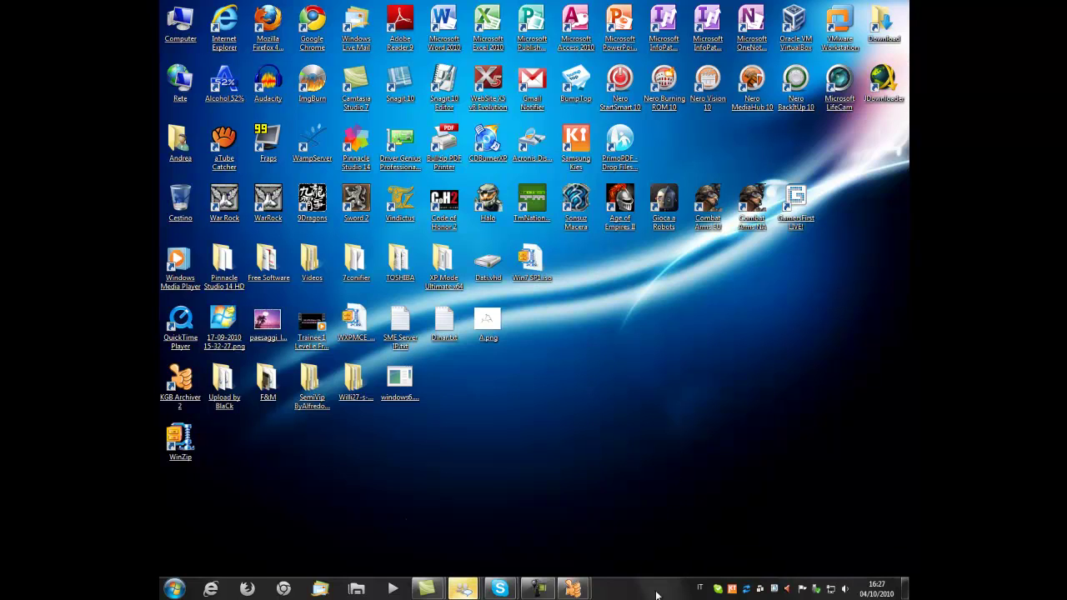
right_click(586, 592)
left_click(606, 557)
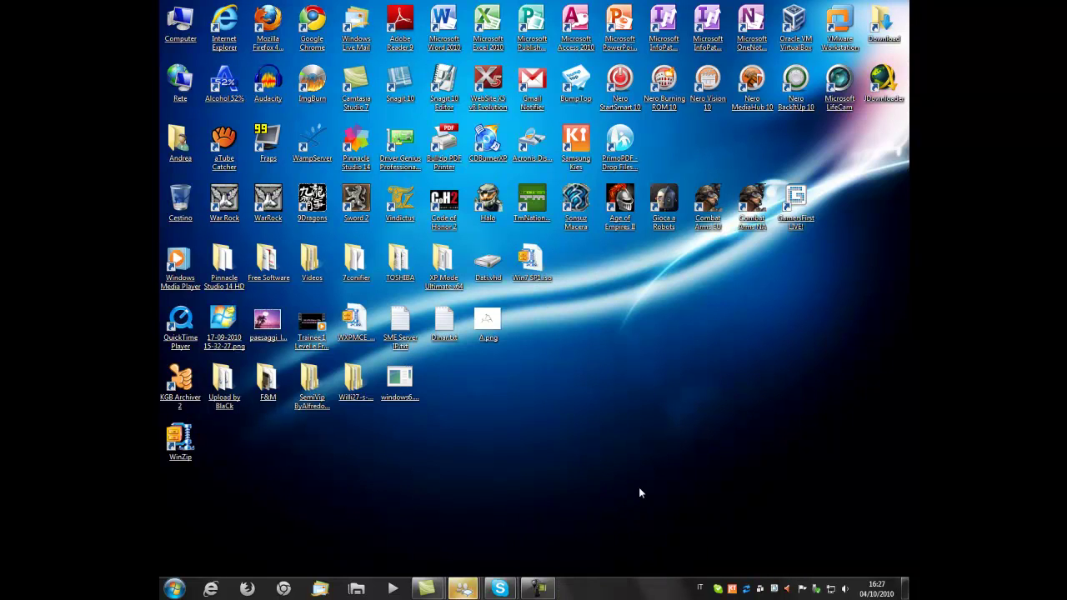